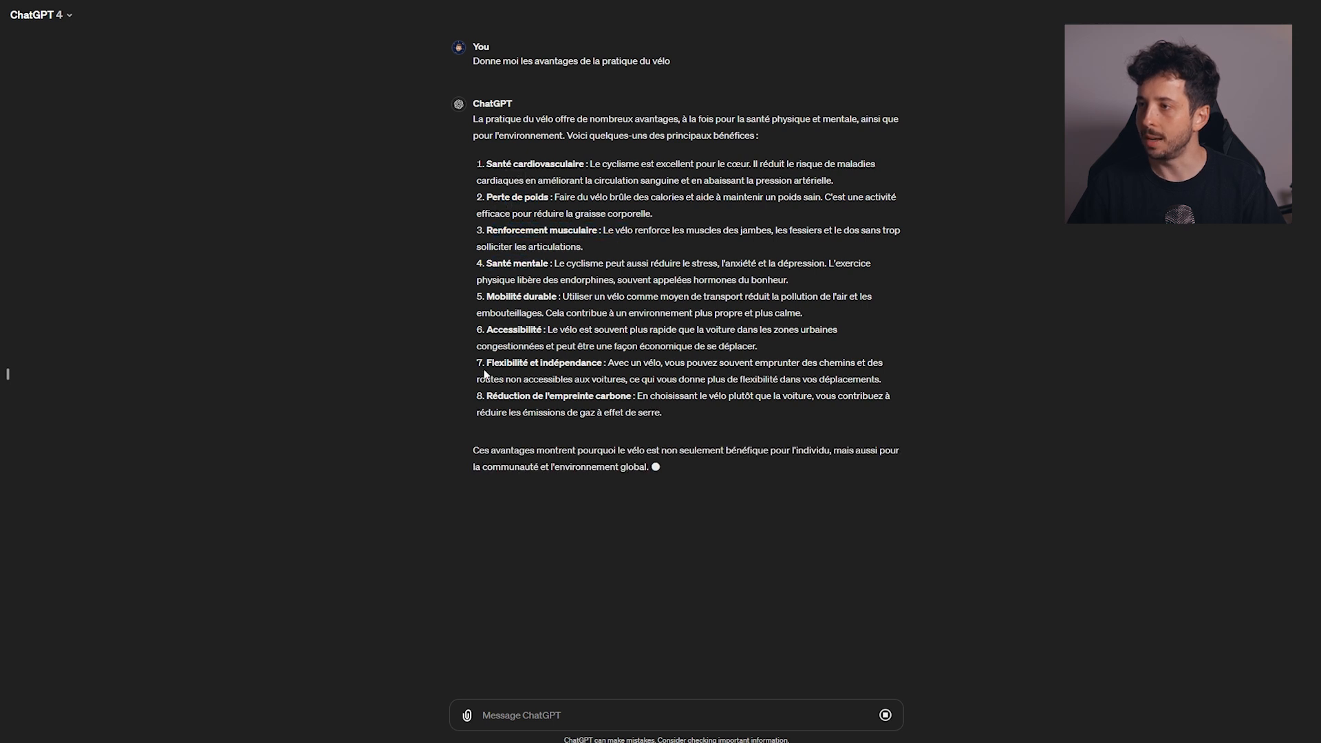
# - Review the listed benefits of cycling and send the follow-up question "Par rapport à la course à pied ?"
pyautogui.moveTo(472, 119); pyautogui.dragTo(671, 421)
pyautogui.click(681, 428)
pyautogui.moveTo(467, 165); pyautogui.dragTo(589, 164)
pyautogui.click(588, 163)
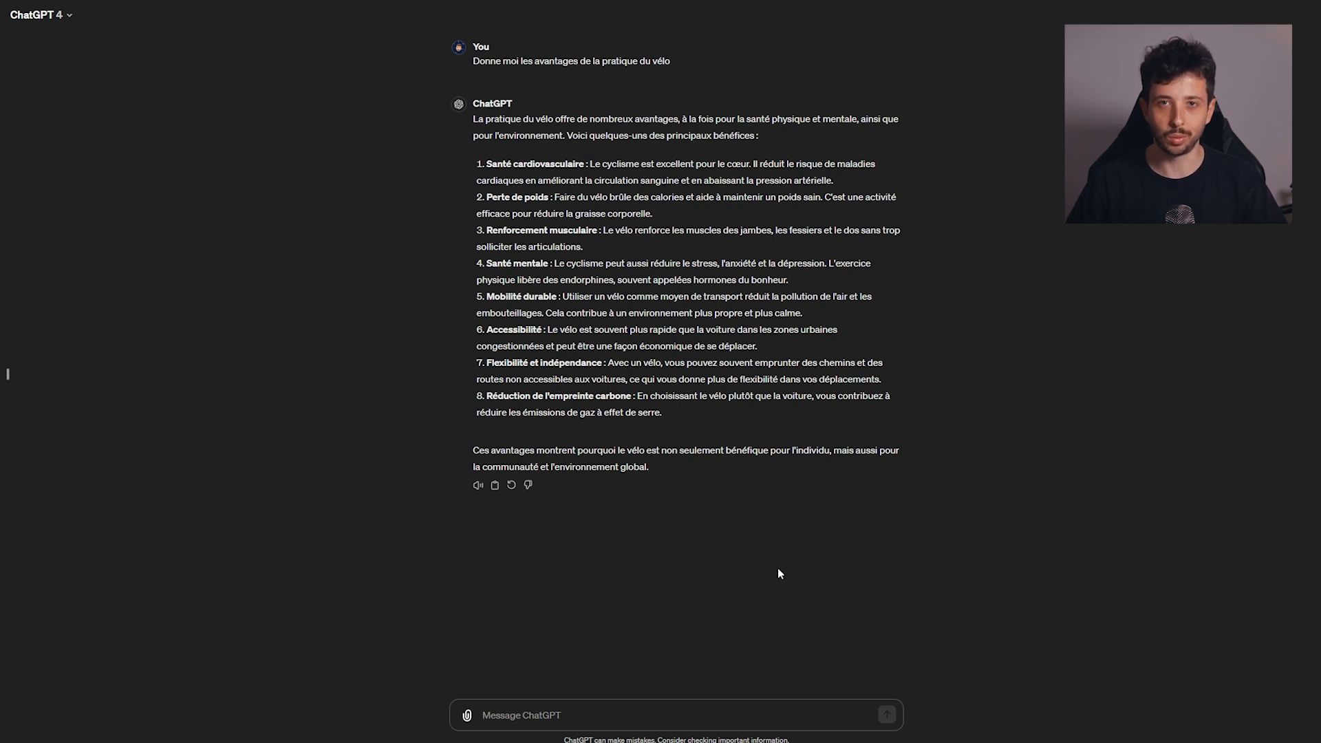
pyautogui.write('Par rapport à la course à pied ?')
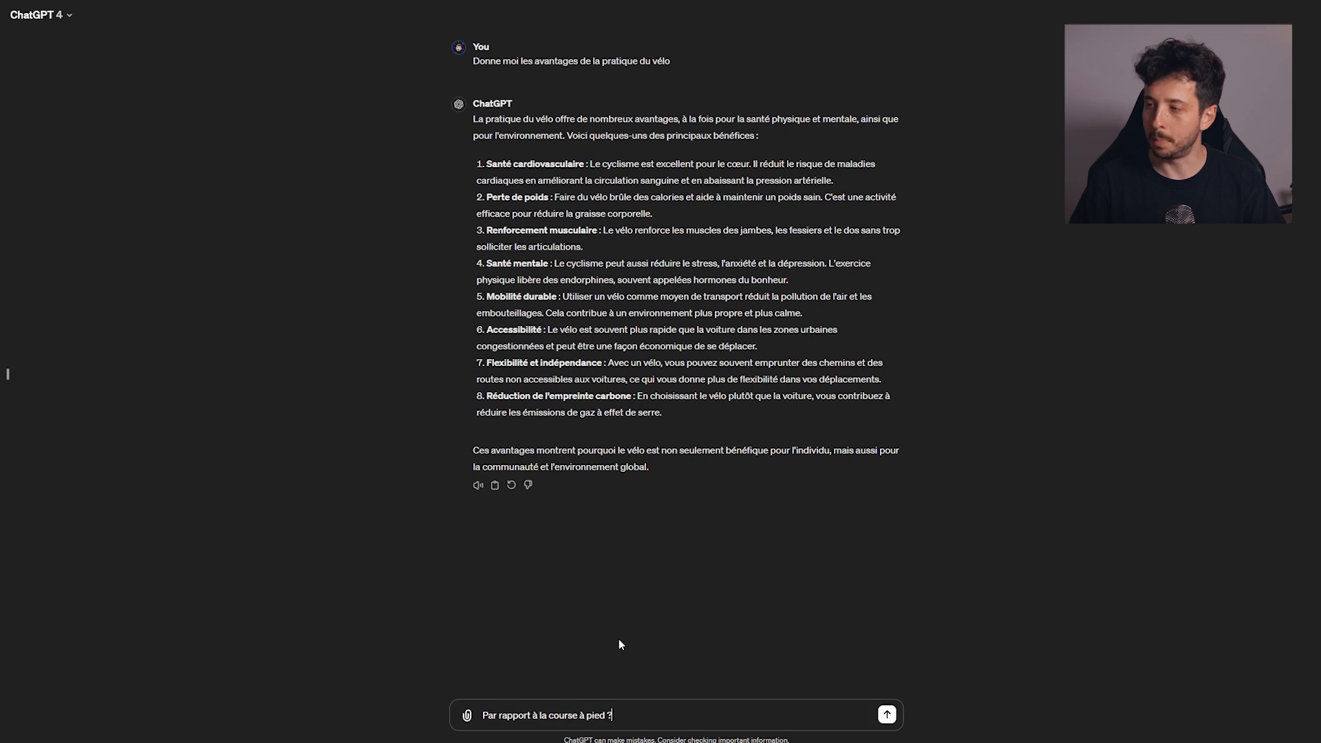
pyautogui.press('Return')
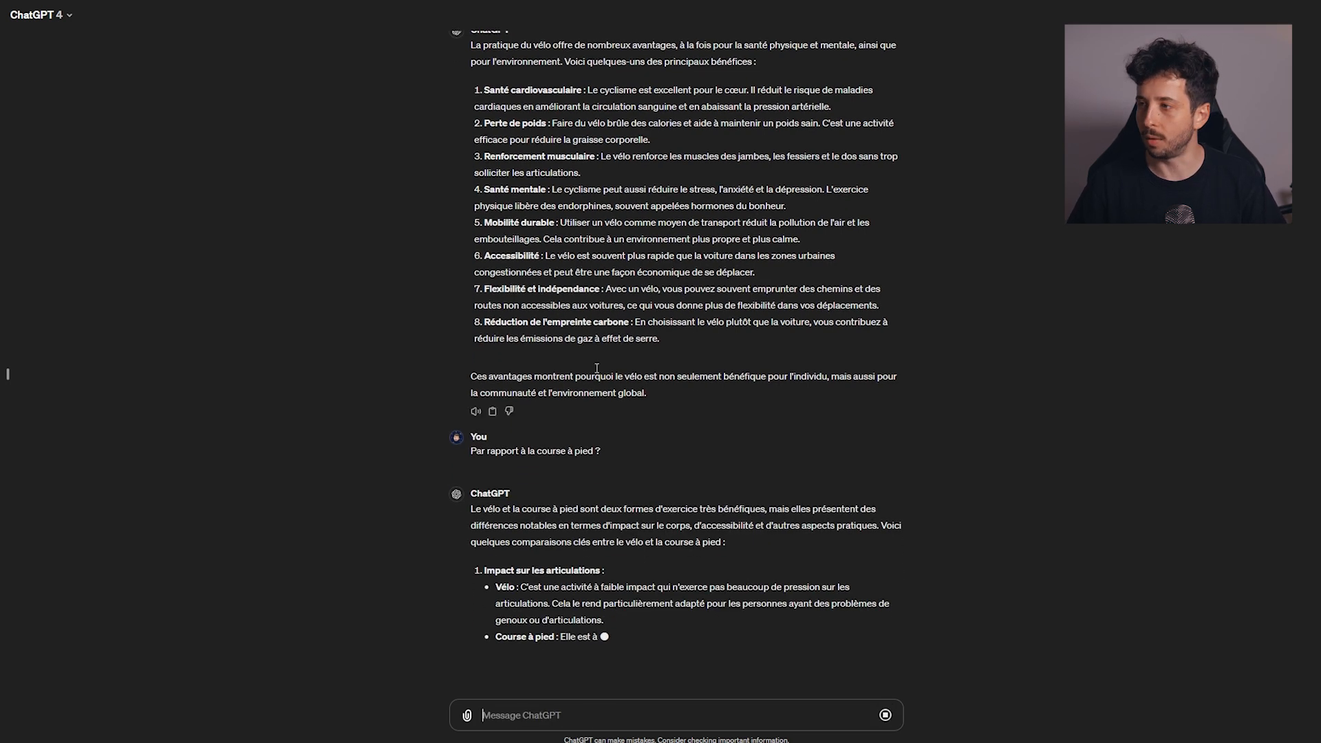
# - Read the start of the cycling versus running comparison, focusing on the impact on the joints
pyautogui.moveTo(512, 434); pyautogui.dragTo(658, 449)
pyautogui.moveTo(483, 471); pyautogui.dragTo(612, 461)
pyautogui.click(626, 463)
pyautogui.moveTo(496, 470); pyautogui.dragTo(661, 458)
pyautogui.click(554, 468)
pyautogui.click(660, 458)
pyautogui.moveTo(502, 508); pyautogui.dragTo(664, 507)
pyautogui.click(665, 507)
pyautogui.moveTo(496, 458); pyautogui.dragTo(630, 483)
pyautogui.click(634, 485)
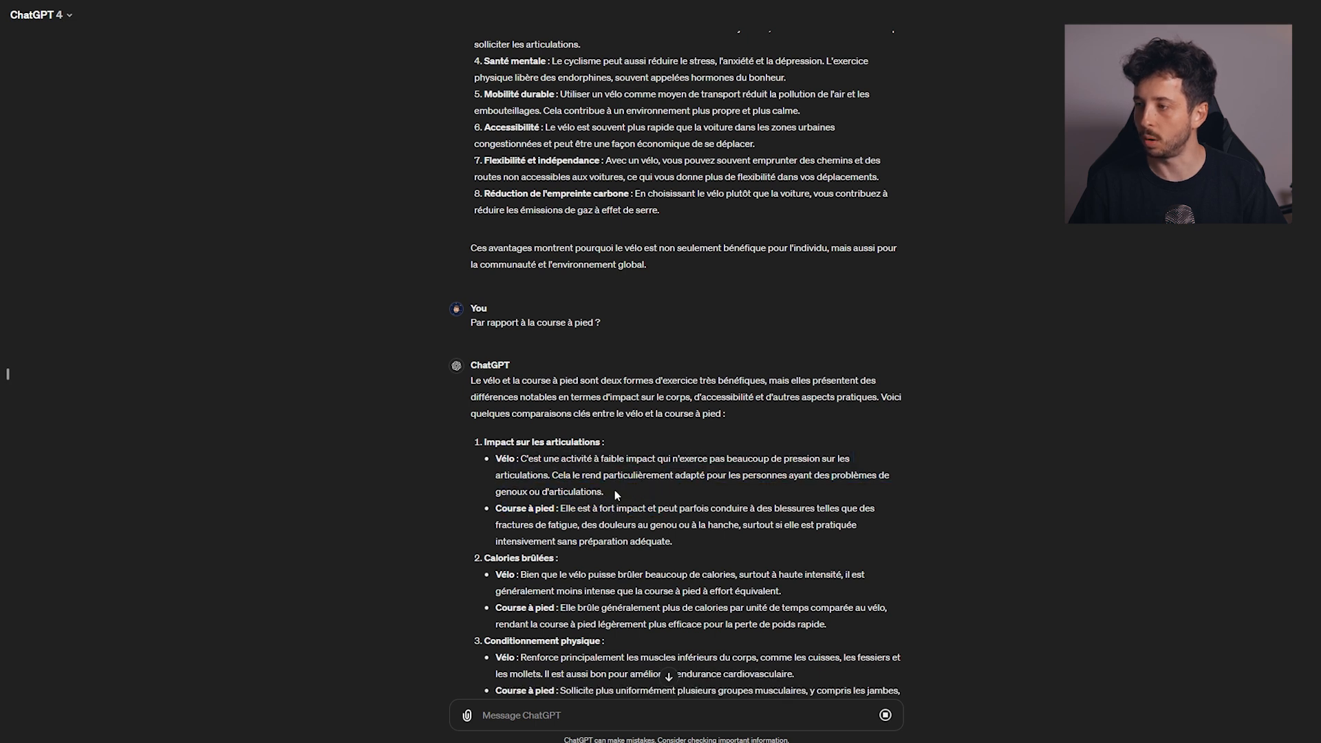
# - Read the comparison's points on calories burned, physical conditioning, practicality, risks and injuries, and variety and enjoyment
pyautogui.moveTo(484, 421); pyautogui.dragTo(734, 423)
pyautogui.click(567, 422)
pyautogui.click(735, 422)
pyautogui.moveTo(496, 355); pyautogui.dragTo(728, 352)
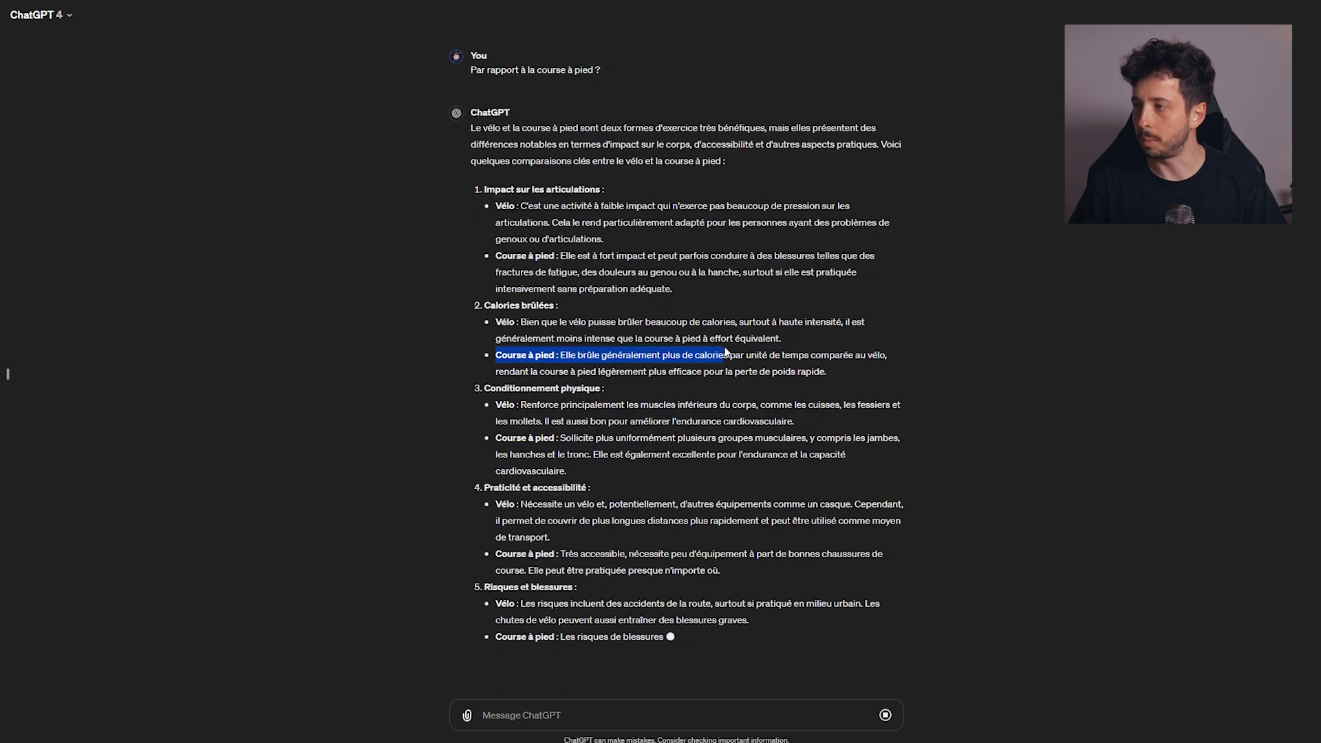
pyautogui.click(732, 352)
pyautogui.moveTo(882, 338); pyautogui.dragTo(890, 367)
pyautogui.click(889, 367)
pyautogui.moveTo(483, 260); pyautogui.dragTo(606, 255)
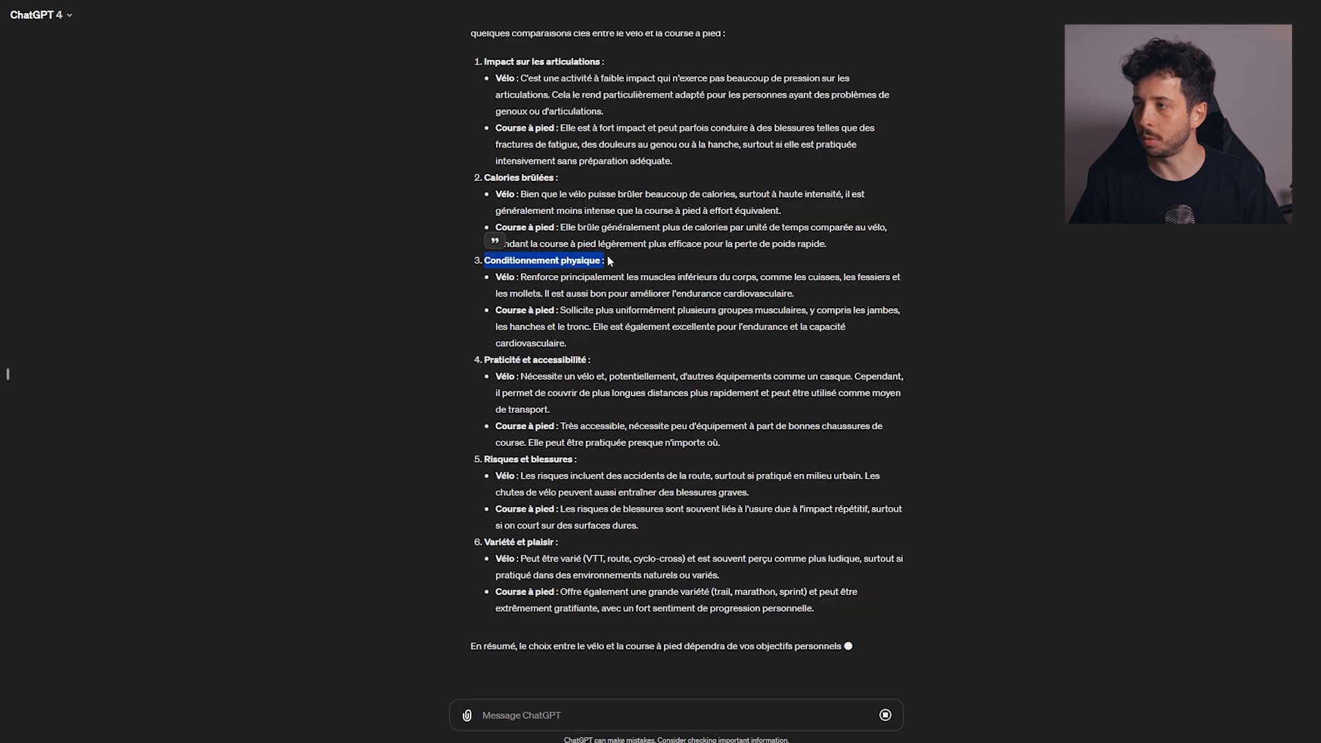
pyautogui.click(606, 256)
pyautogui.moveTo(484, 344); pyautogui.dragTo(548, 345)
pyautogui.click(549, 346)
pyautogui.moveTo(484, 427); pyautogui.dragTo(572, 426)
pyautogui.click(500, 407)
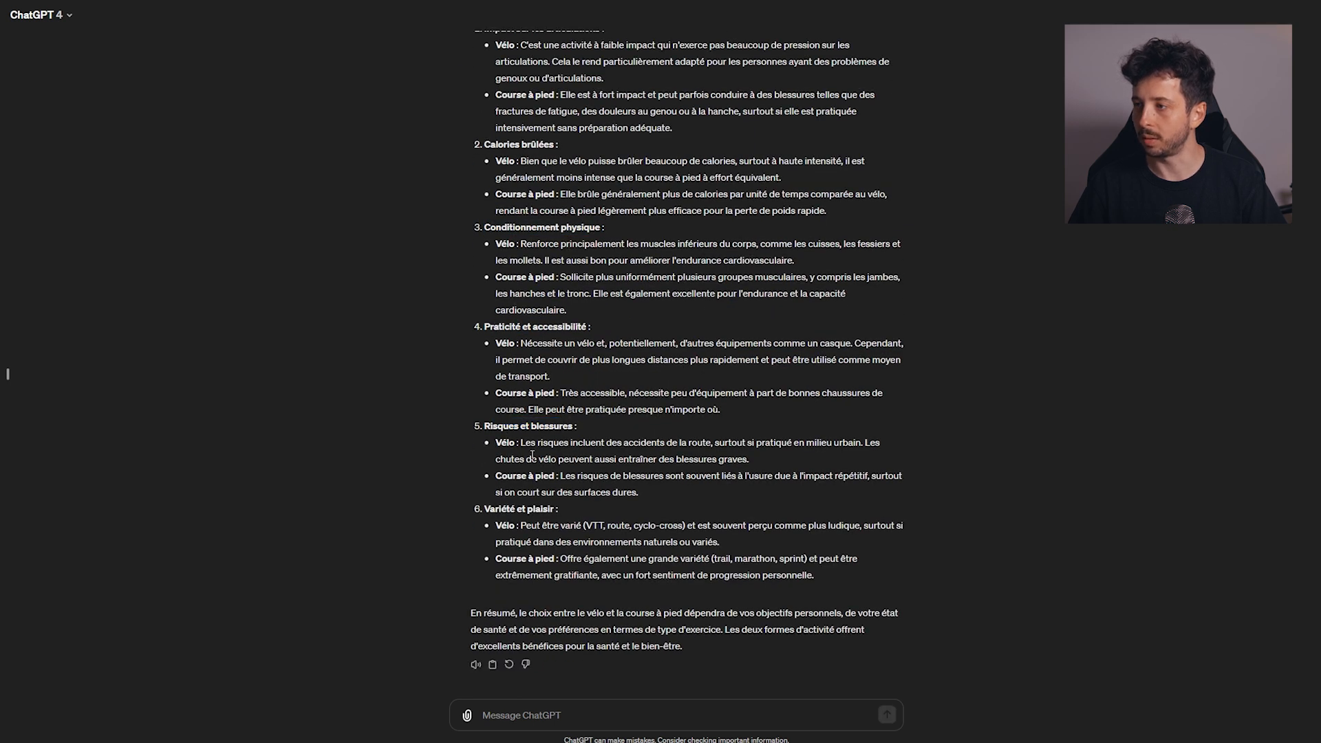
pyautogui.moveTo(482, 510); pyautogui.dragTo(558, 510)
pyautogui.click(520, 540)
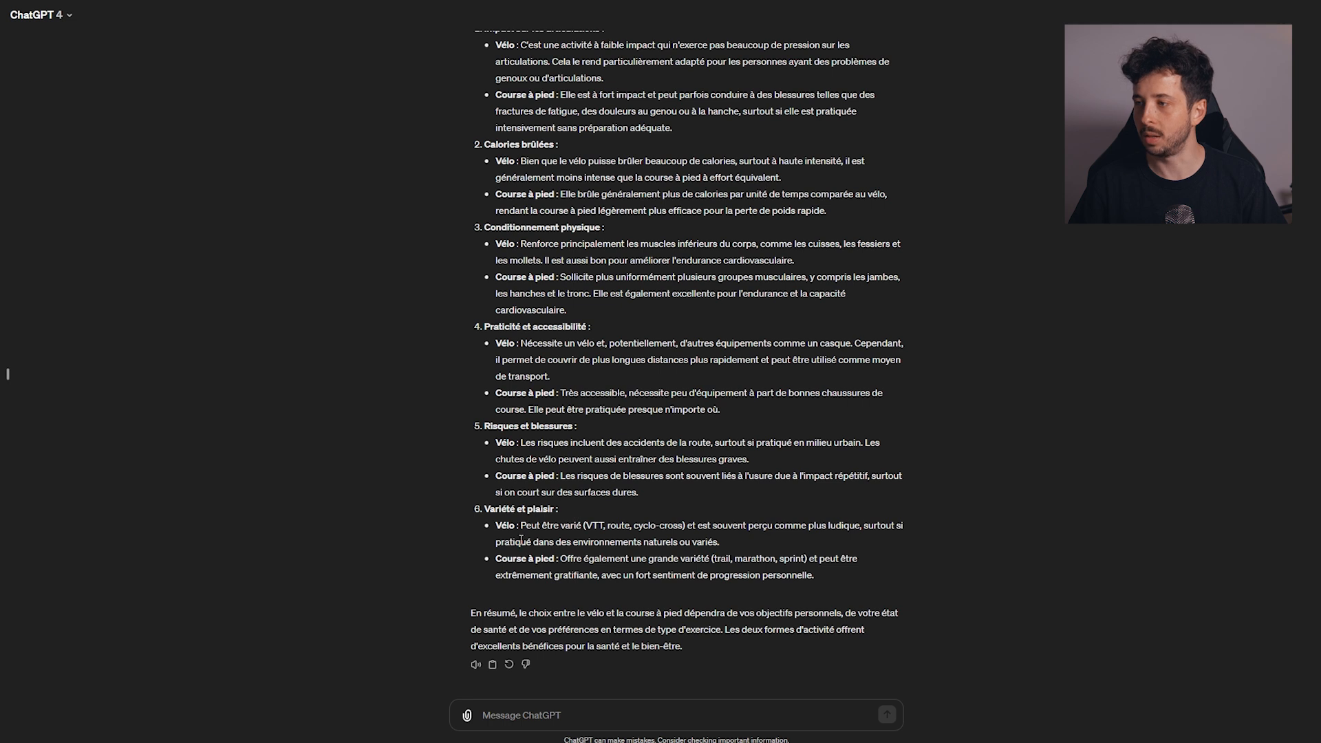
# - Send the message "J'ai 30 ans, je souhaite perdre du poids et j'habite à Paris, quel sport me conseilles-tu ?"
pyautogui.moveTo(489, 59); pyautogui.dragTo(870, 566)
pyautogui.click(885, 573)
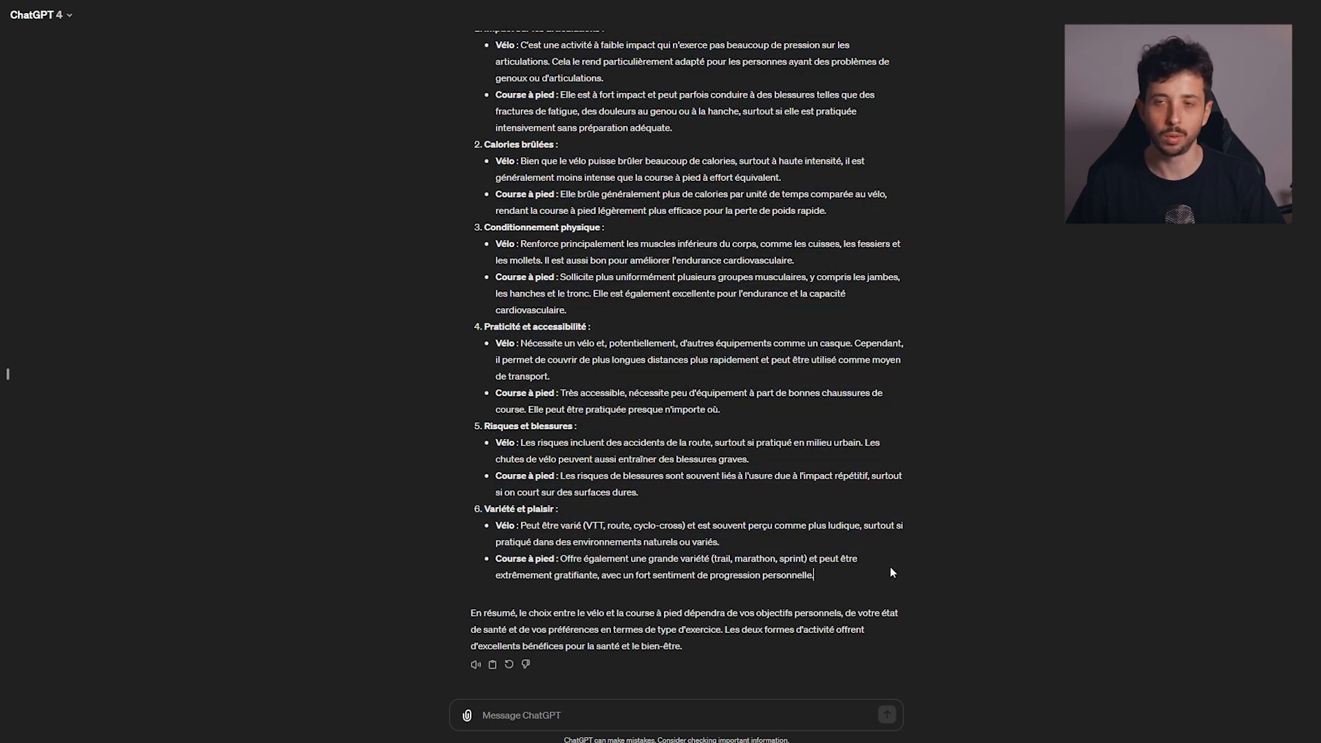
pyautogui.write("J'ai 30 ans, je souhaite perdre du poids et j'habite à Paris, quel sport me conseilles-tu ?")
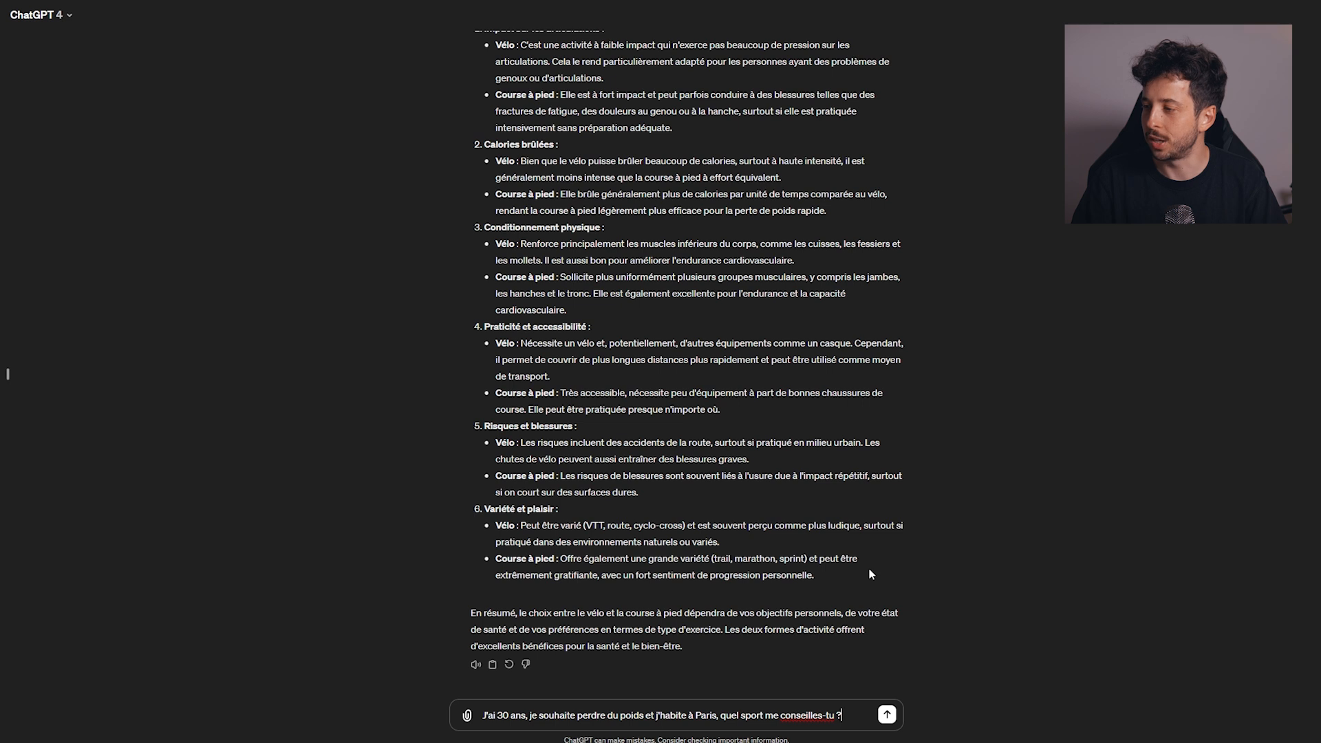
pyautogui.press('Return')
# - Examine the sports suggested for losing weight in Paris, from running and cycling to brisk walking
pyautogui.moveTo(472, 516); pyautogui.dragTo(707, 515)
pyautogui.click(491, 508)
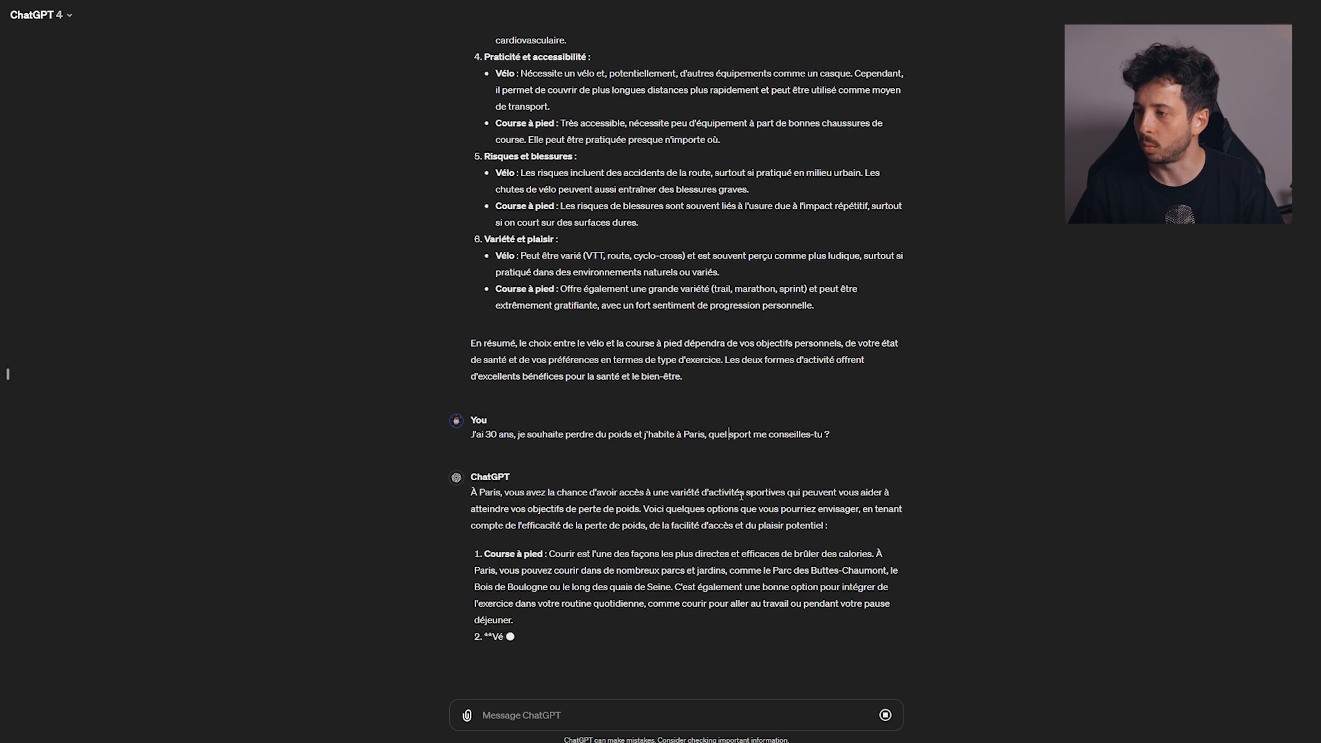
pyautogui.moveTo(522, 440); pyautogui.dragTo(539, 584)
pyautogui.click(539, 578)
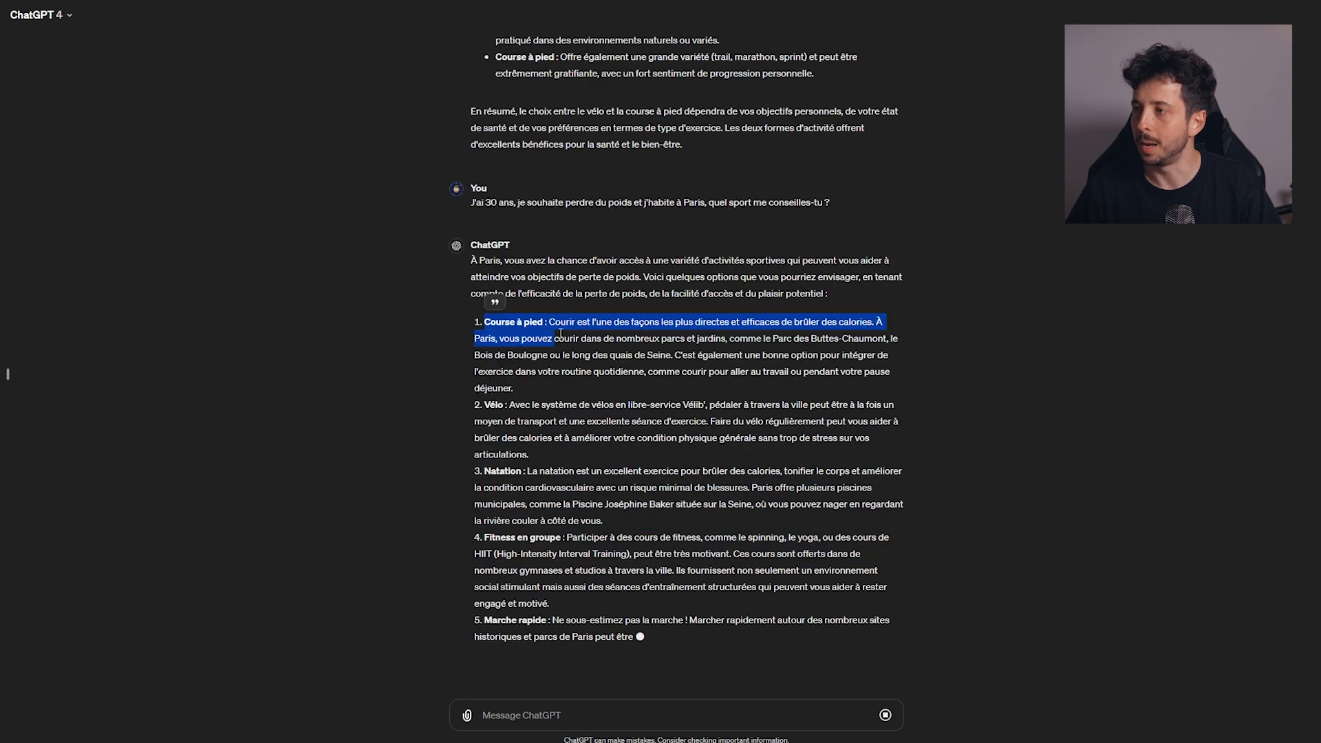
pyautogui.click(496, 299)
pyautogui.moveTo(484, 405); pyautogui.dragTo(528, 405)
pyautogui.click(528, 405)
pyautogui.click(503, 347)
pyautogui.click(544, 495)
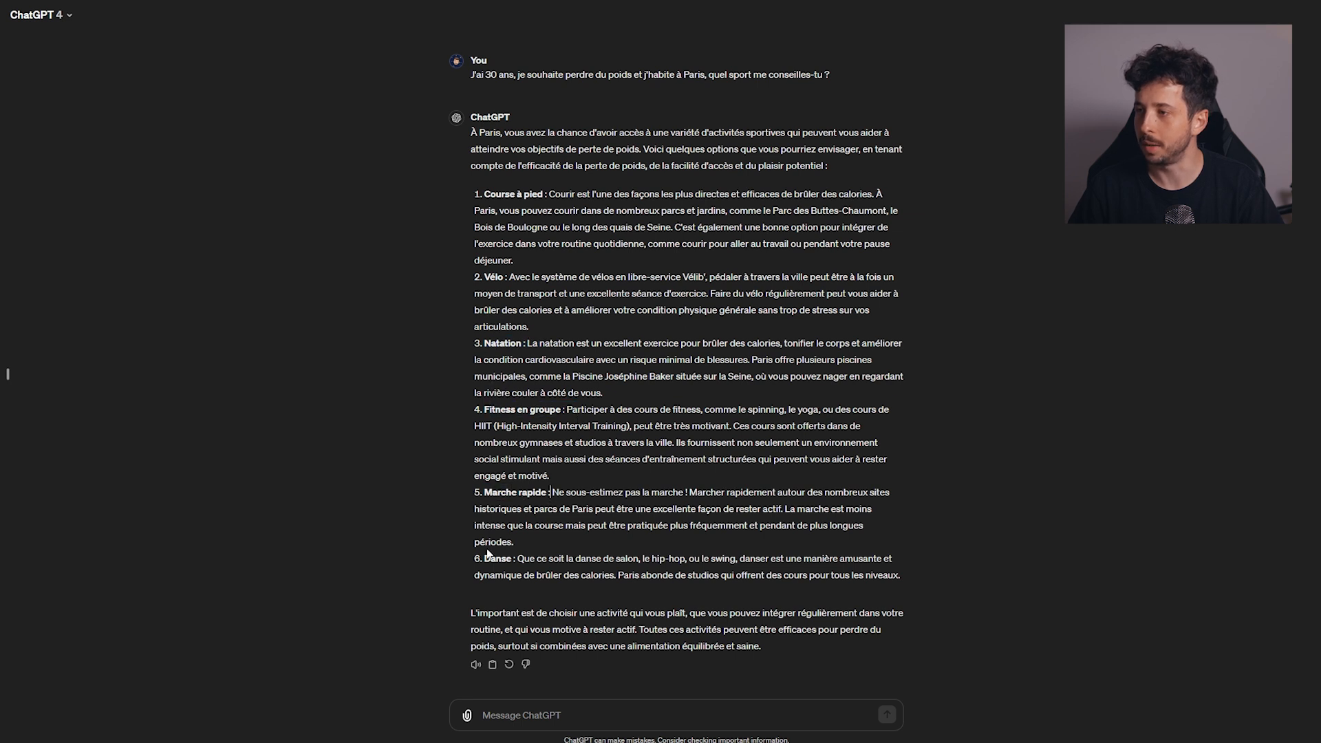
# - Ask for a single recommendation with the message "Choisis-en un pour moi"
pyautogui.write('Choisis-en un pour moi')
pyautogui.press('Return')
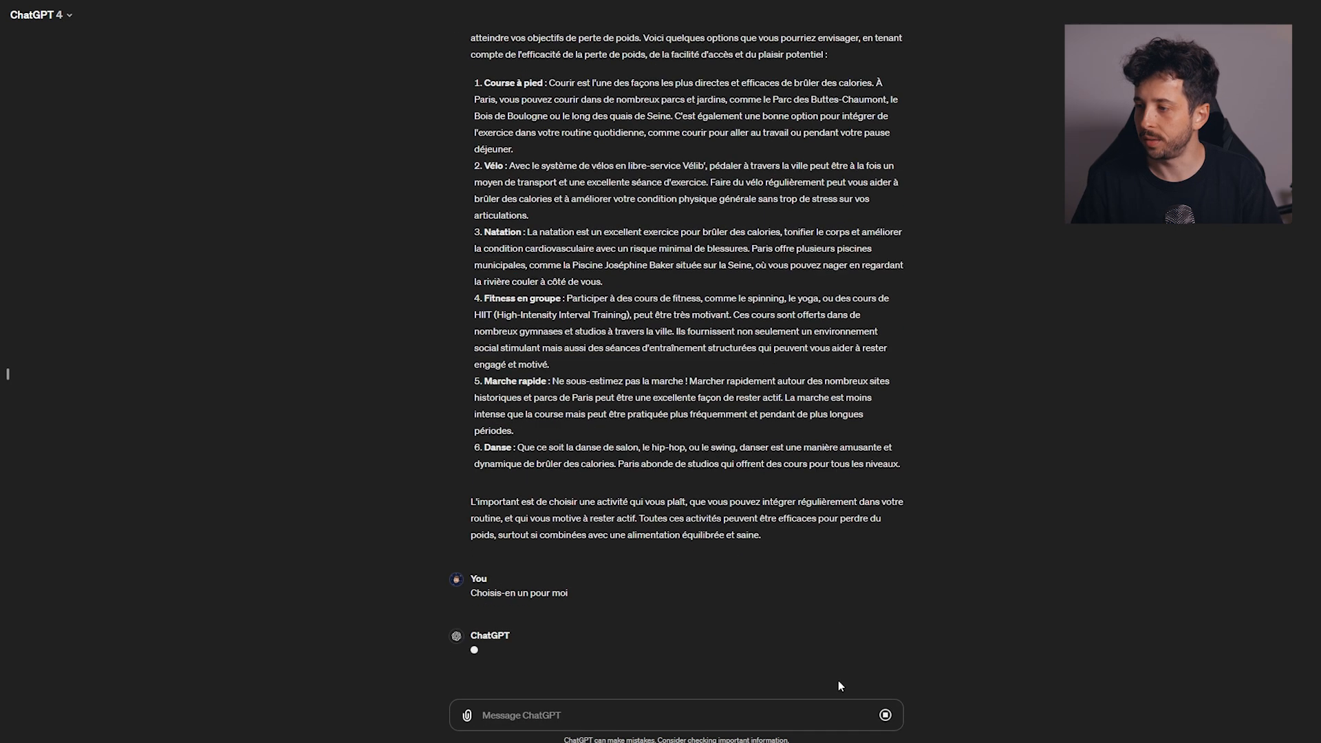
# - Read the reasons given for the chosen sport and look back over the whole conversation
pyautogui.moveTo(489, 541); pyautogui.dragTo(547, 542)
pyautogui.click(547, 542)
pyautogui.moveTo(486, 521); pyautogui.dragTo(625, 537)
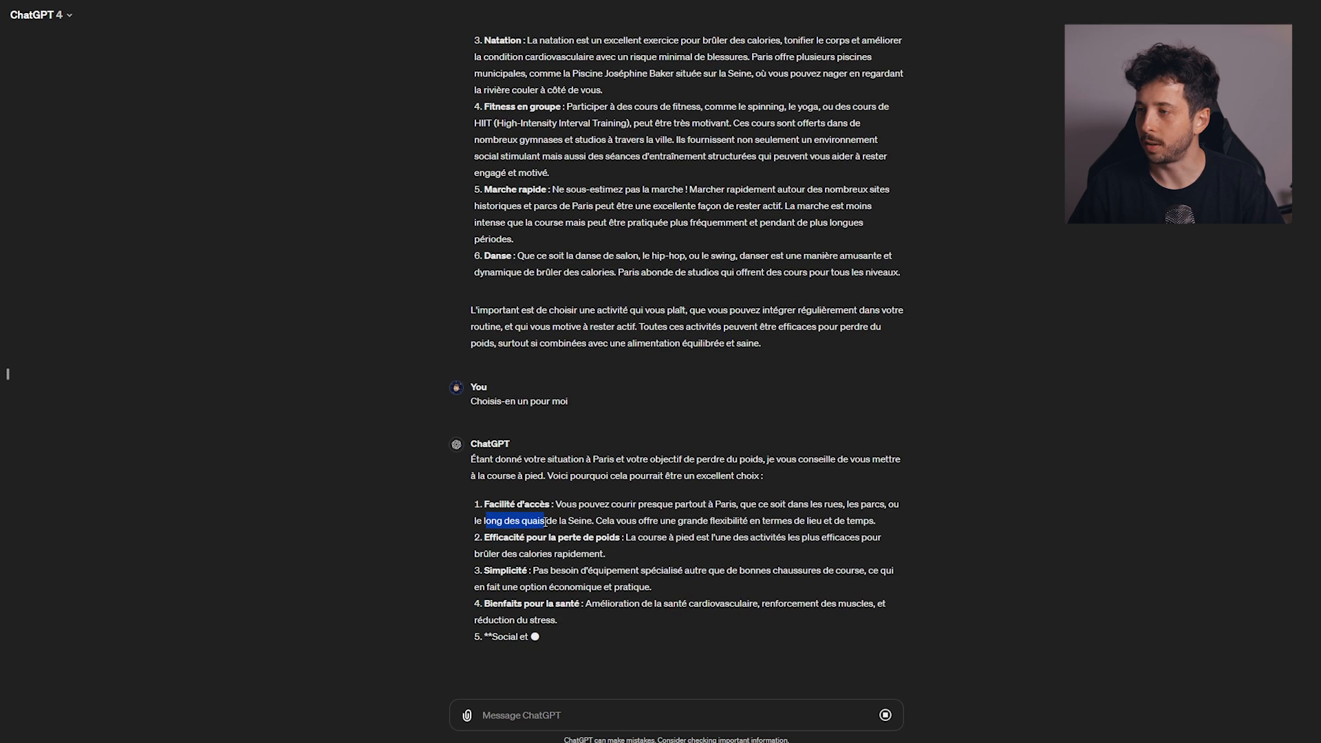
pyautogui.click(546, 522)
pyautogui.click(527, 540)
pyautogui.moveTo(485, 553); pyautogui.dragTo(588, 559)
pyautogui.click(517, 554)
pyautogui.click(576, 558)
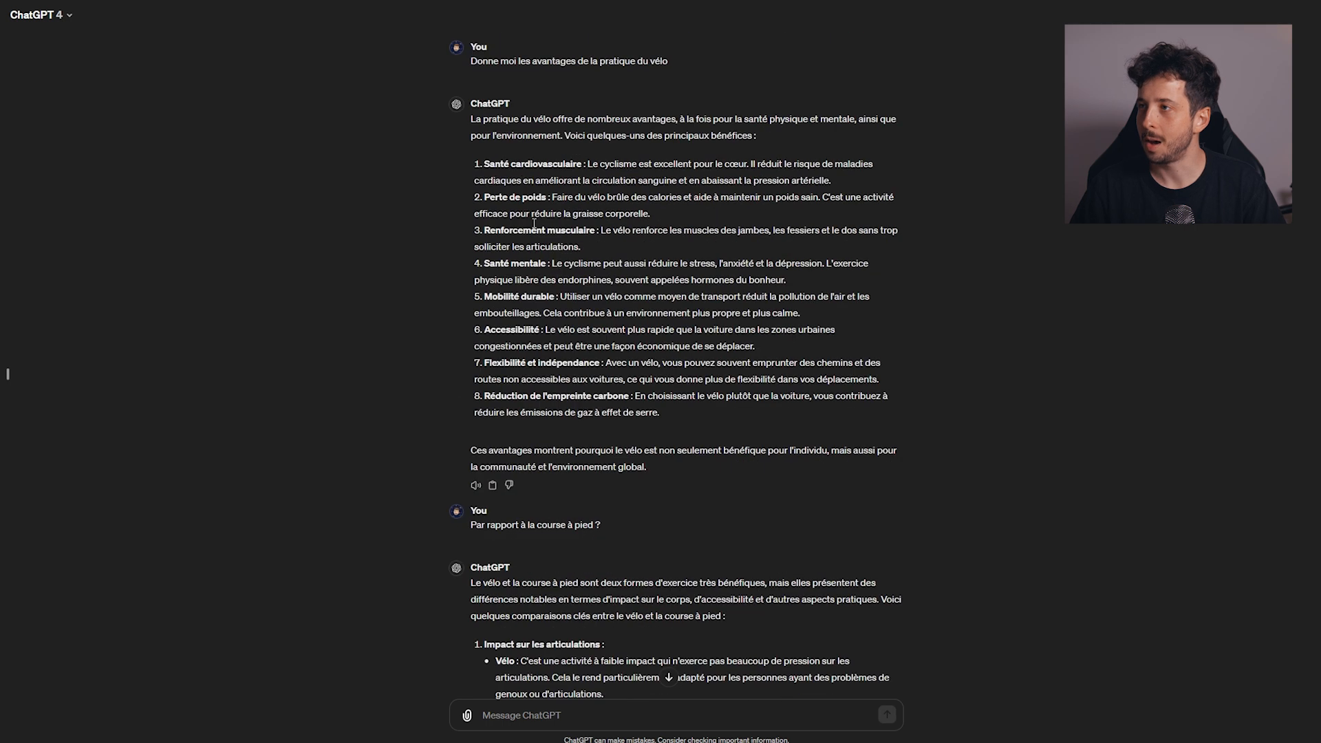
pyautogui.scroll(-20, 576, 530)
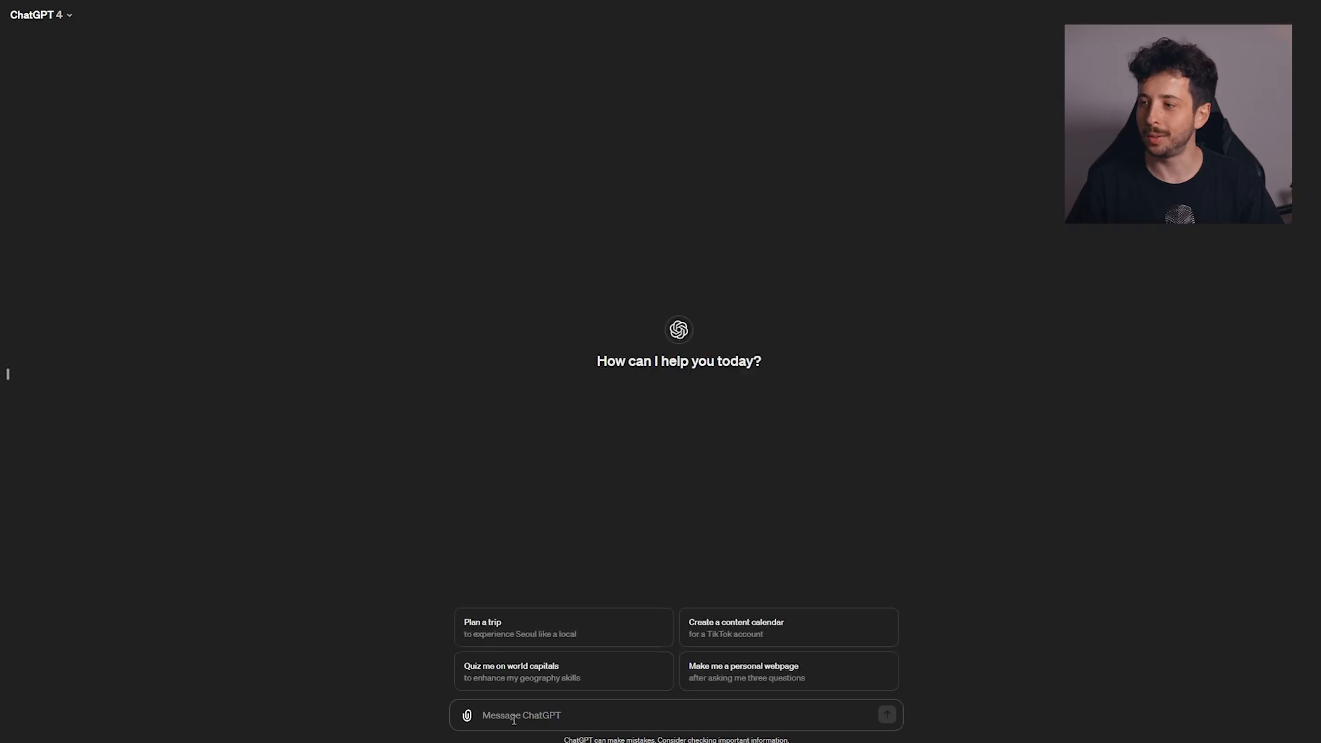
# - Send the prompt "Prépare moi la liste de mes repas pour la semaine sachant que je veux 3 repas par jour et manger 1800 kcal"
pyautogui.write('Prépare moi la liste de mes repas pour la semaine sachant que je veux 3 repas par jour et manger 1800 kcal')
pyautogui.press('Return')
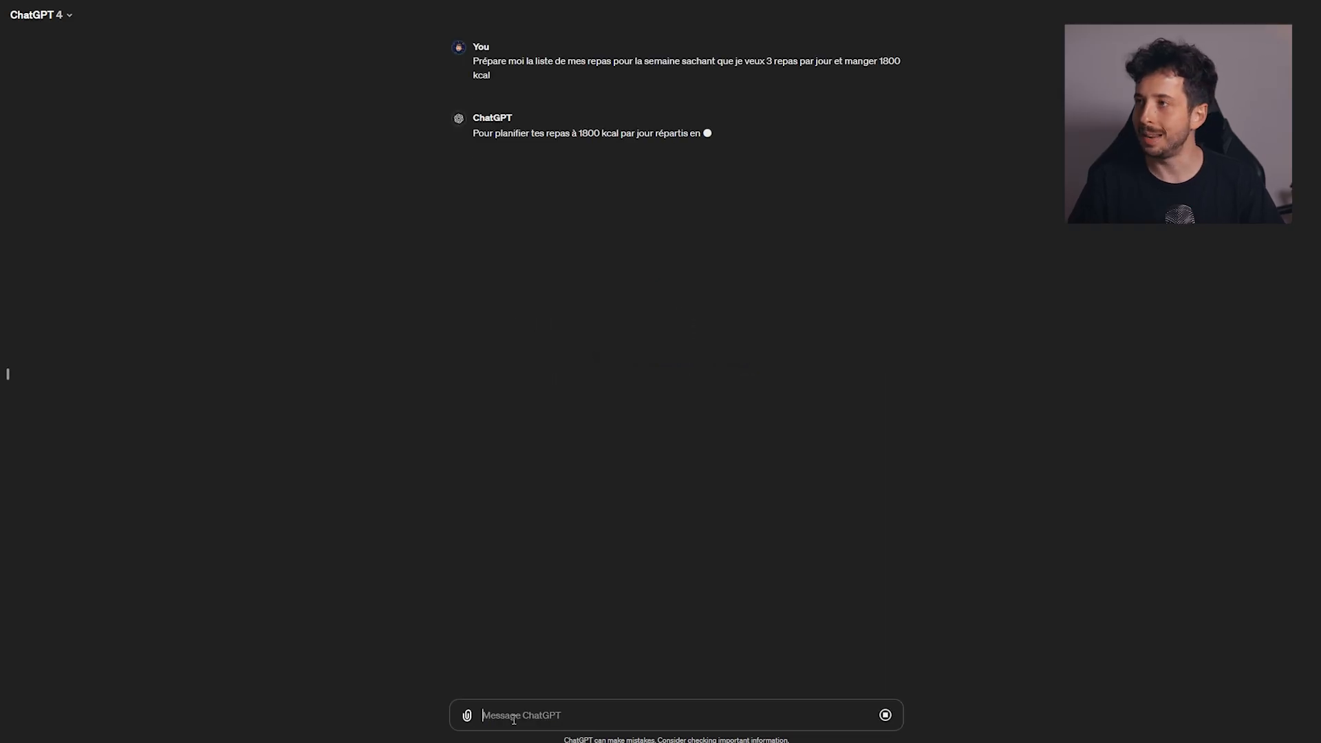
pyautogui.moveTo(735, 62); pyautogui.dragTo(896, 81)
pyautogui.click(897, 82)
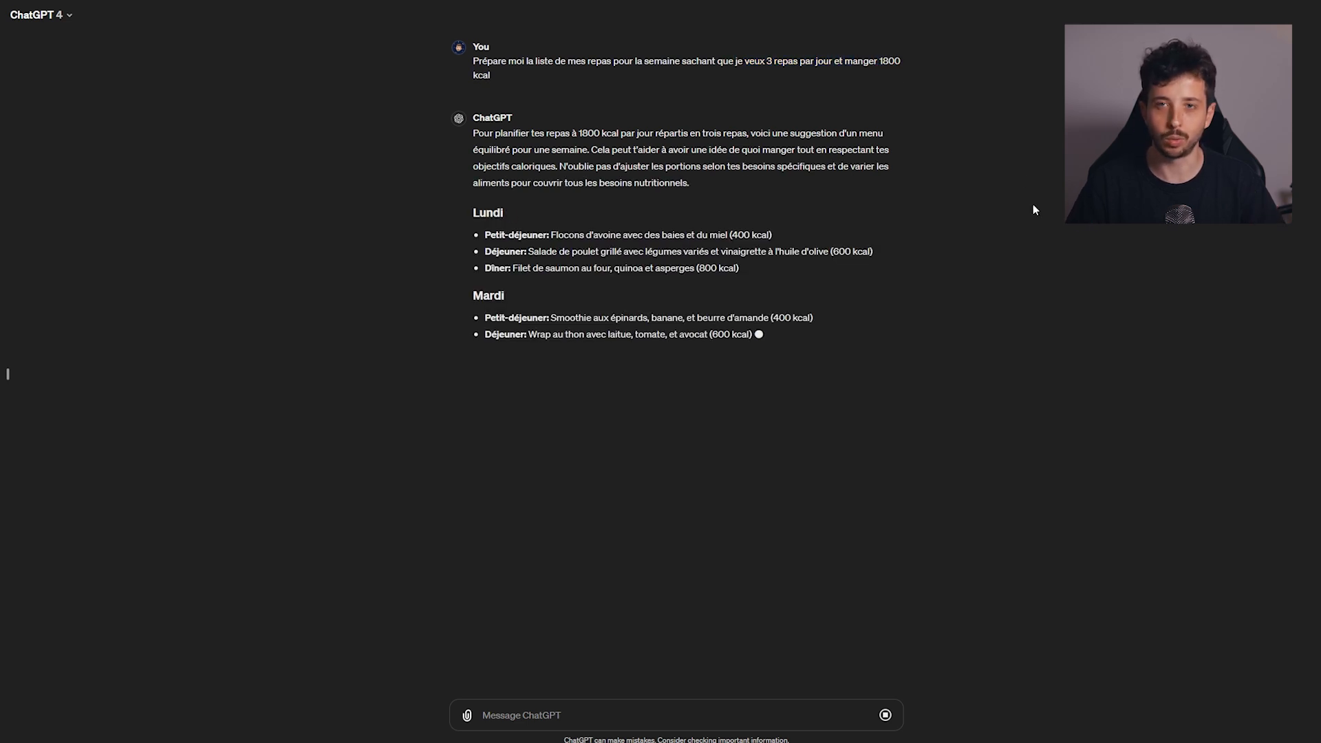
# - Examine Monday's breakfast, lunch and dinner in the meal plan along with their calorie amounts
pyautogui.moveTo(485, 235); pyautogui.dragTo(544, 234)
pyautogui.click(544, 234)
pyautogui.moveTo(486, 270); pyautogui.dragTo(507, 269)
pyautogui.click(773, 284)
pyautogui.moveTo(726, 235); pyautogui.dragTo(761, 272)
pyautogui.click(811, 236)
pyautogui.click(848, 266)
pyautogui.moveTo(474, 213); pyautogui.dragTo(688, 252)
pyautogui.click(547, 268)
# - Look through the dishes proposed for the following days and how the weekly meal plan is laid out
pyautogui.moveTo(505, 434); pyautogui.dragTo(499, 434)
pyautogui.moveTo(551, 483); pyautogui.dragTo(702, 486)
pyautogui.click(640, 499)
pyautogui.moveTo(538, 500); pyautogui.dragTo(613, 502)
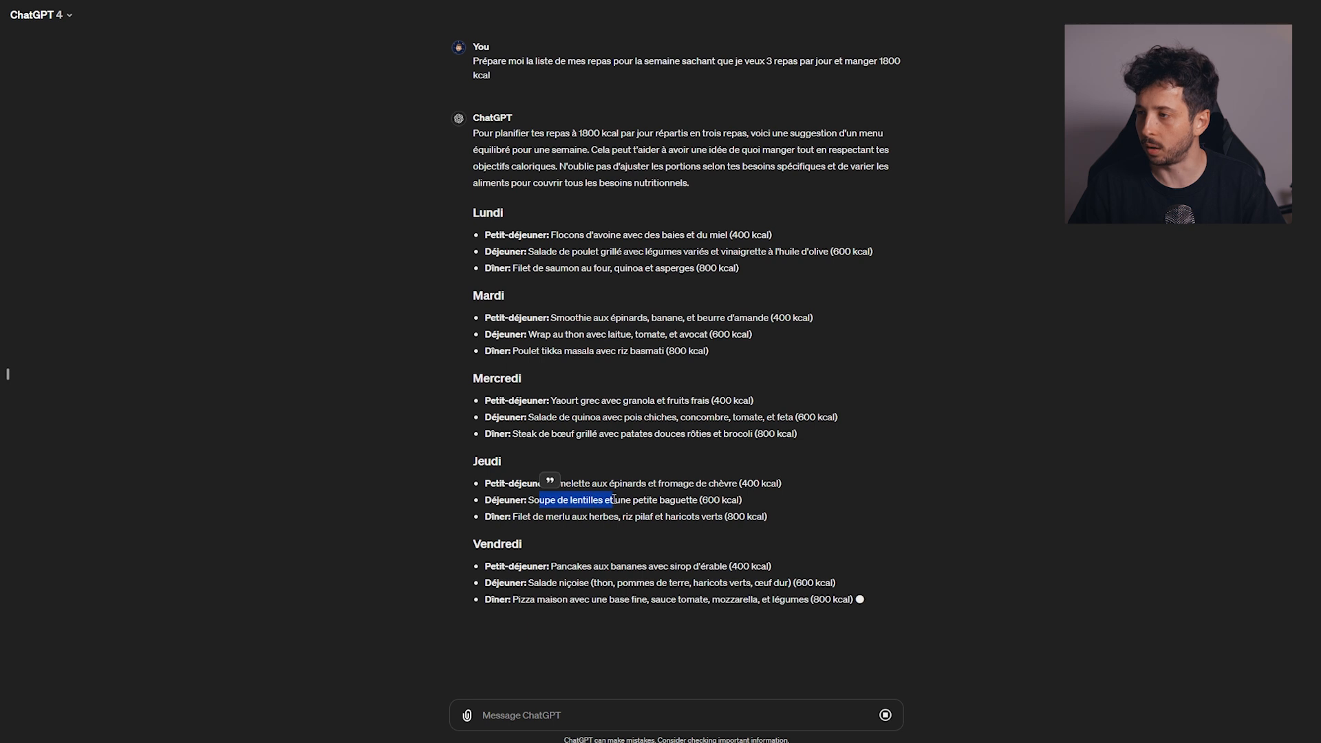
pyautogui.click(578, 512)
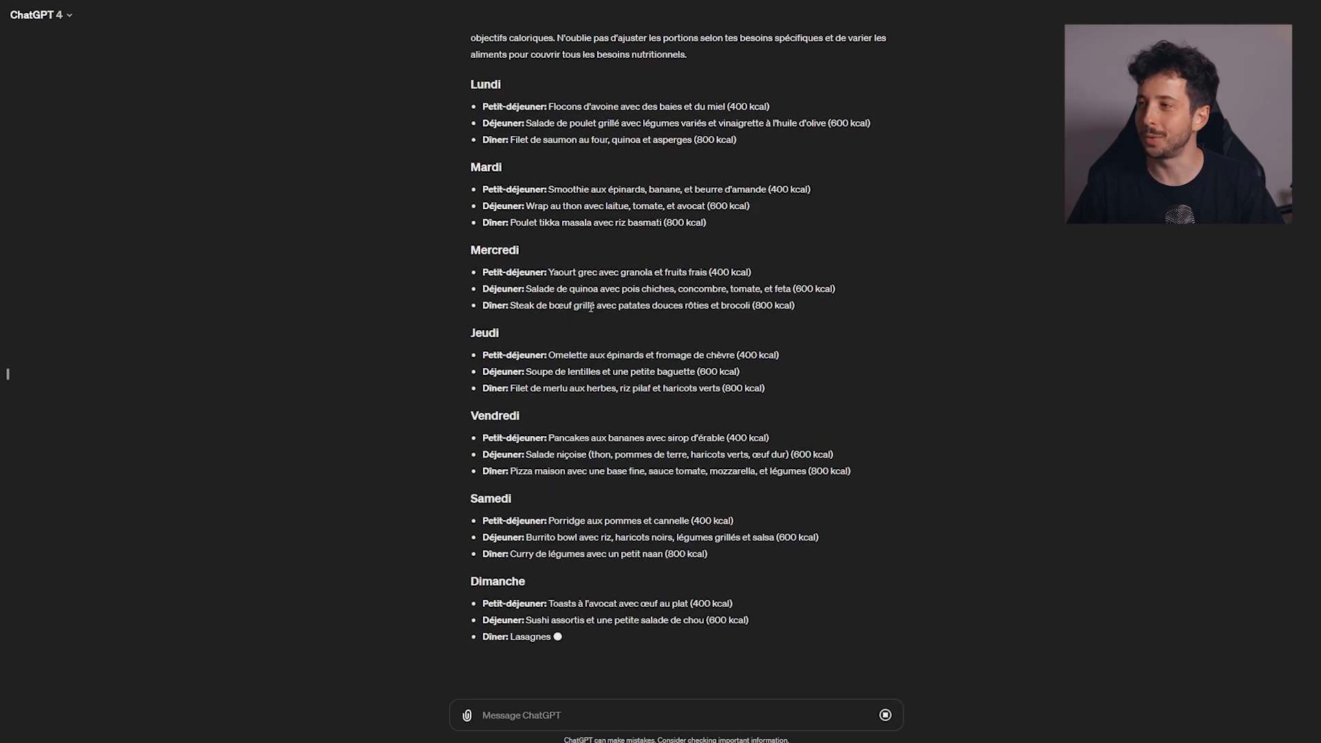
pyautogui.moveTo(510, 435); pyautogui.dragTo(711, 435)
pyautogui.click(723, 434)
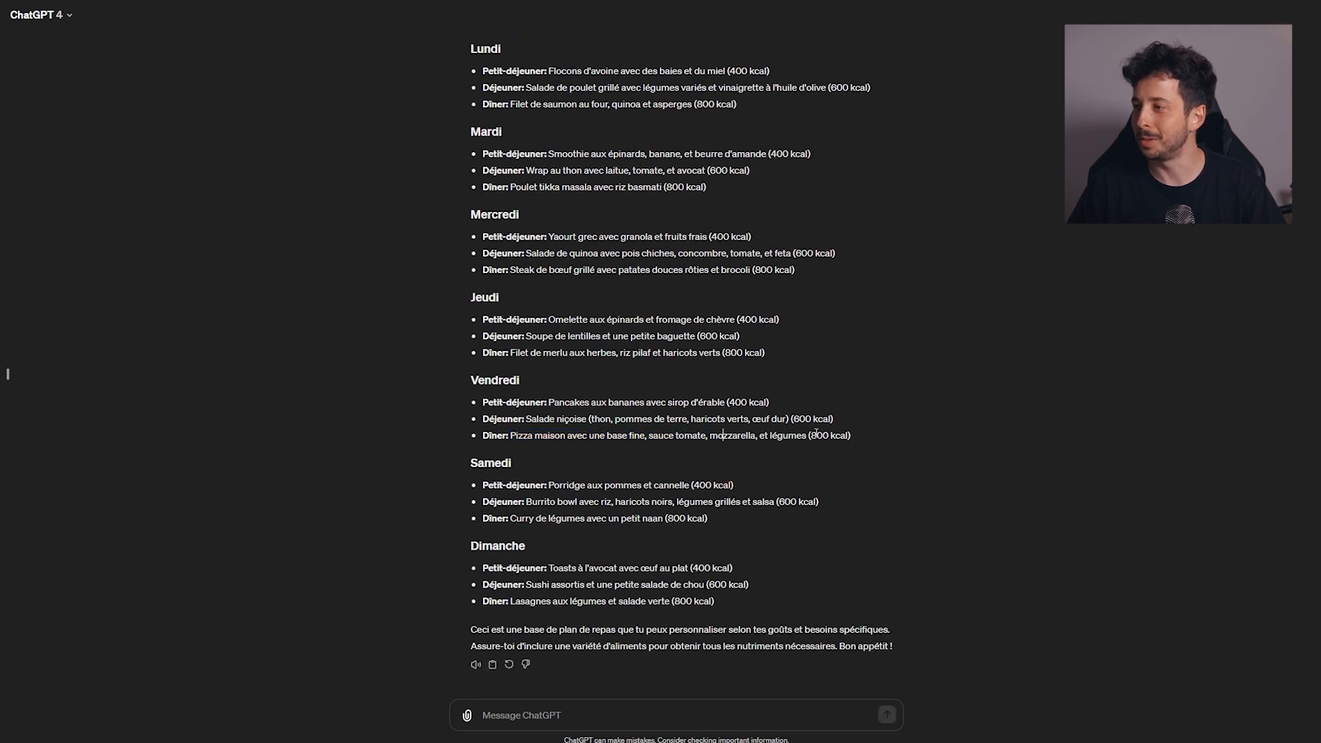
pyautogui.click(874, 441)
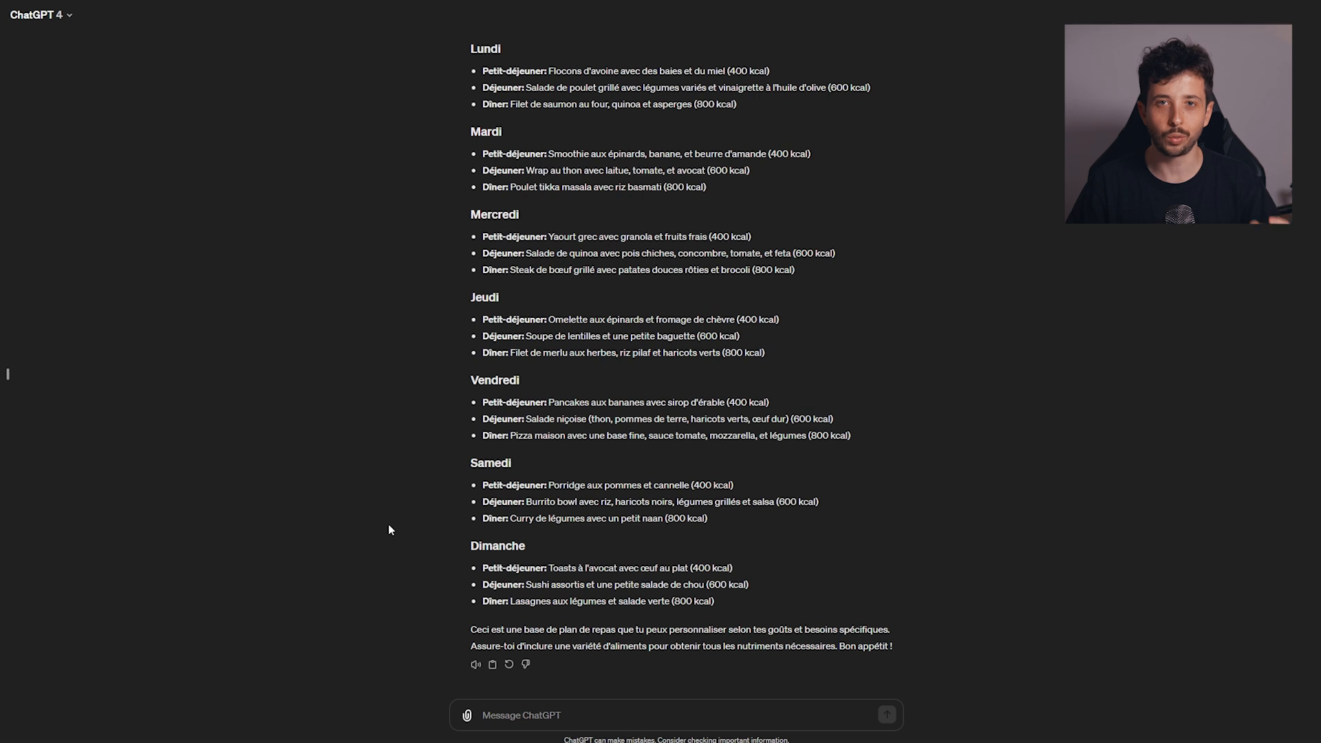
pyautogui.moveTo(470, 44); pyautogui.dragTo(831, 375)
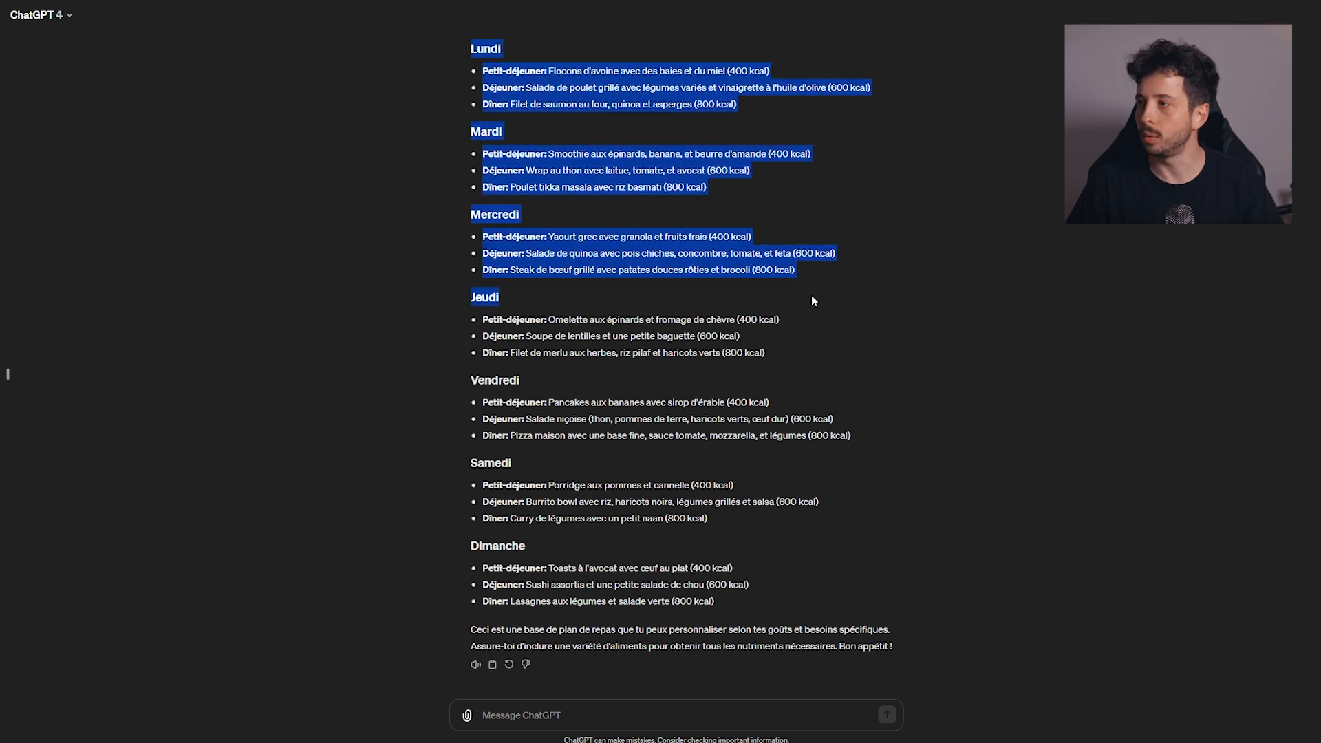
pyautogui.click(834, 366)
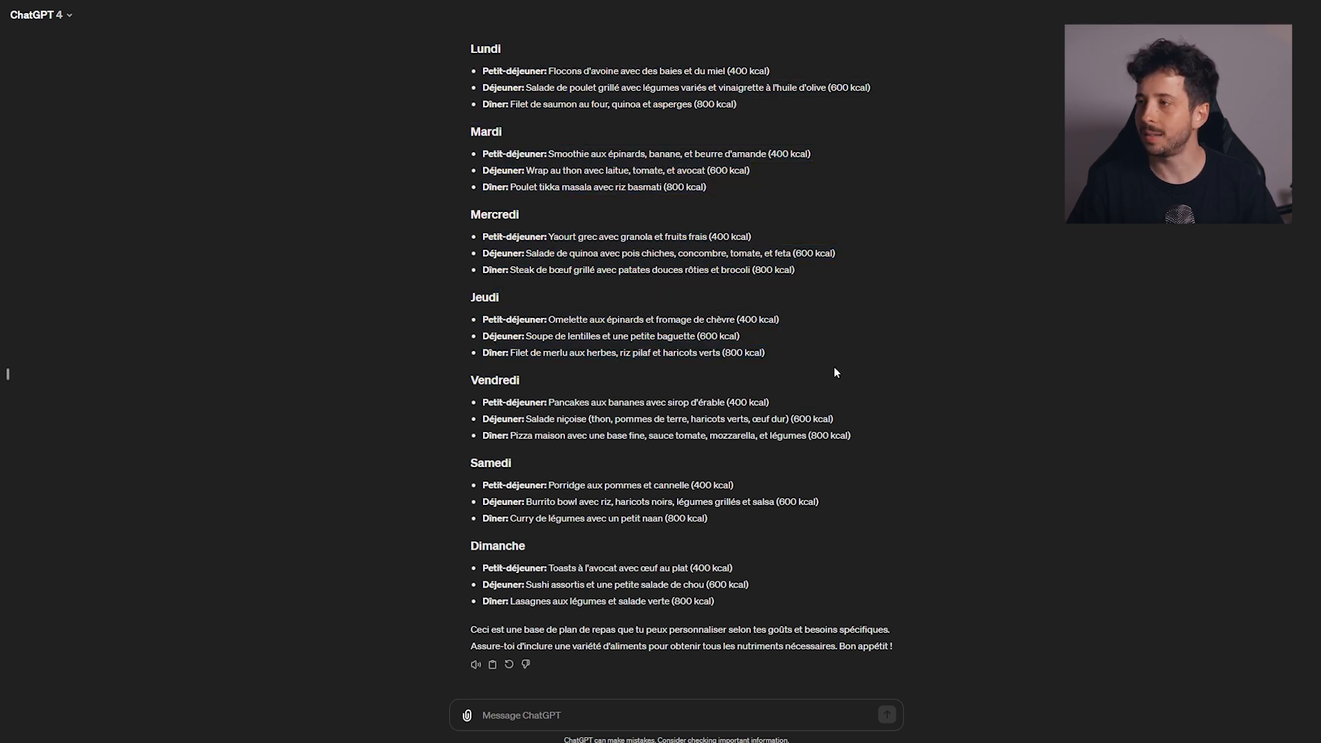
pyautogui.scroll(2, 787, 348)
pyautogui.moveTo(471, 32); pyautogui.dragTo(750, 172)
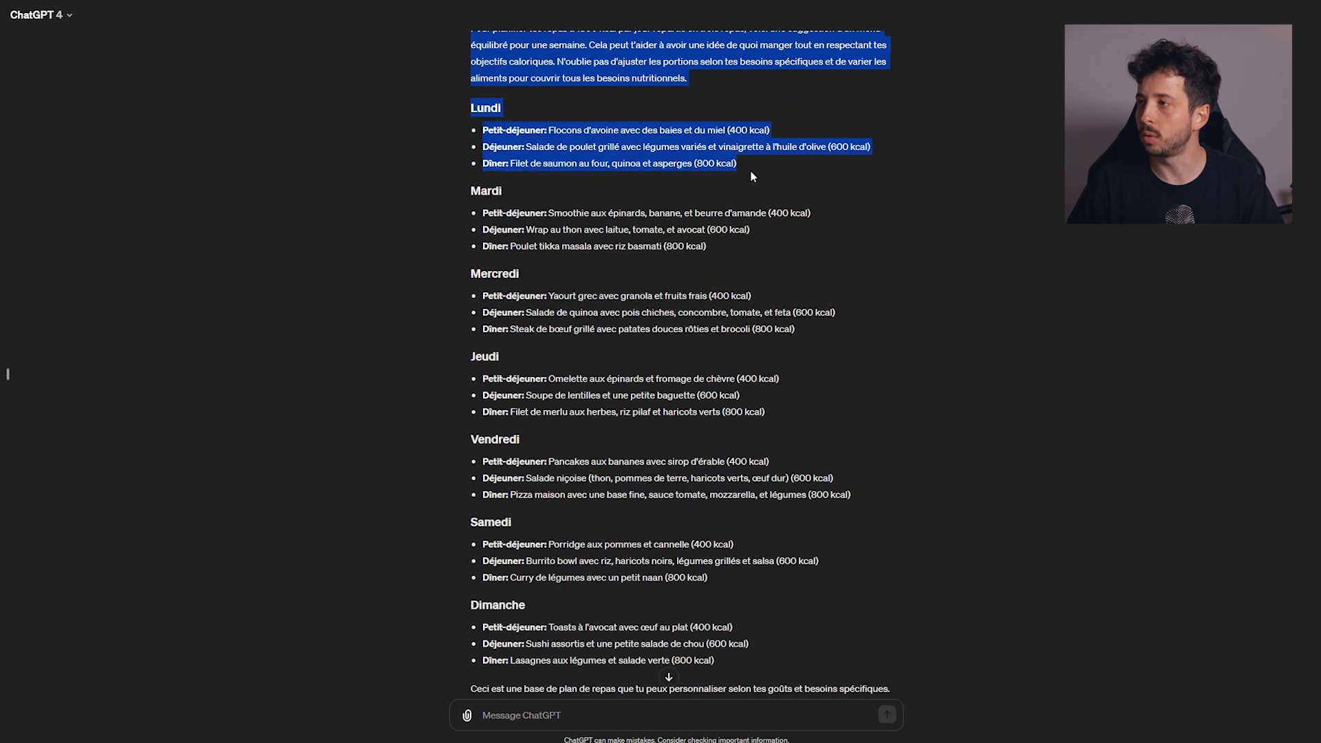
pyautogui.click(800, 206)
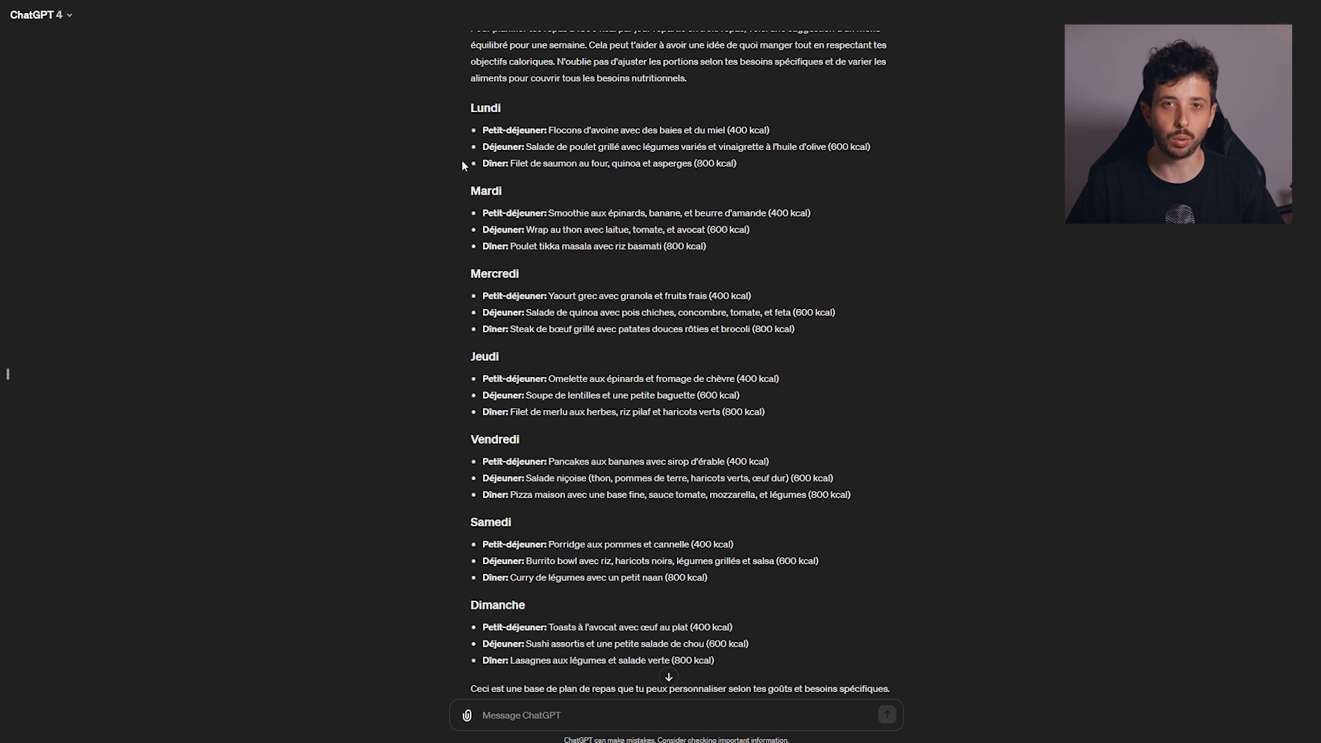
# - Request in French a table with a preparation time column, preceded by the diet's main principles with a title, a subtitle and a numbered list
pyautogui.scroll(-1, 479, 435)
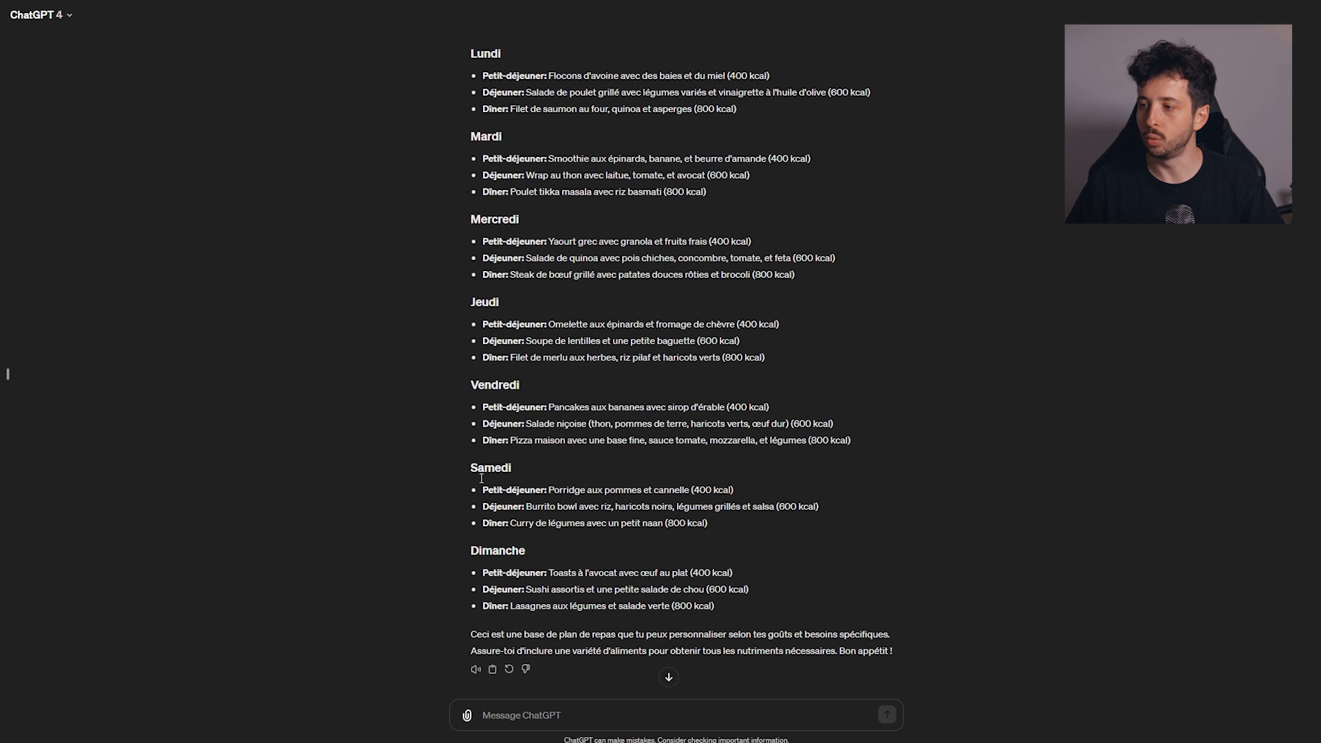
pyautogui.click(528, 716)
pyautogui.write("Je veux une réponse sous forme de tableau et que tu m'ajoutes une colonne avec le temps de préparation. Avant le tableau je veux une explication avec les grands principes de ce régime avec un titre, un sous titre et une liste numérotée.")
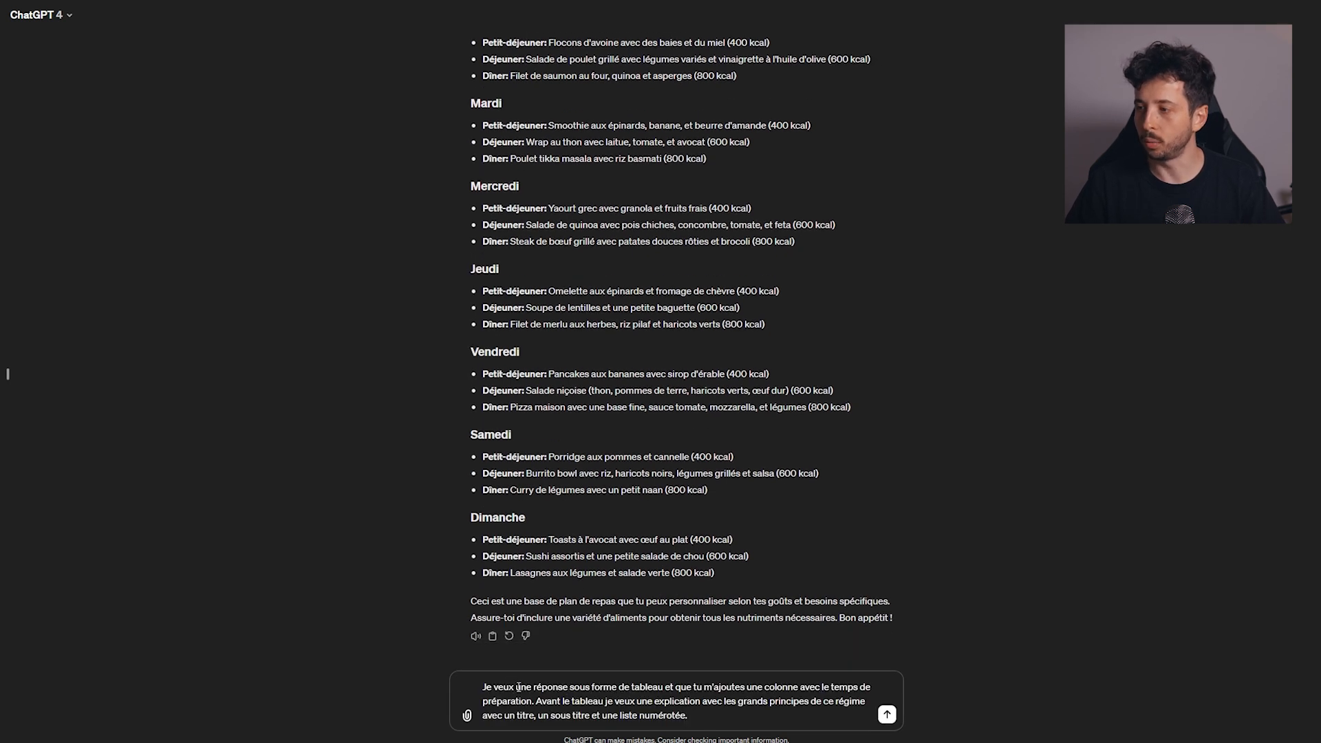
pyautogui.moveTo(740, 687); pyautogui.dragTo(545, 700)
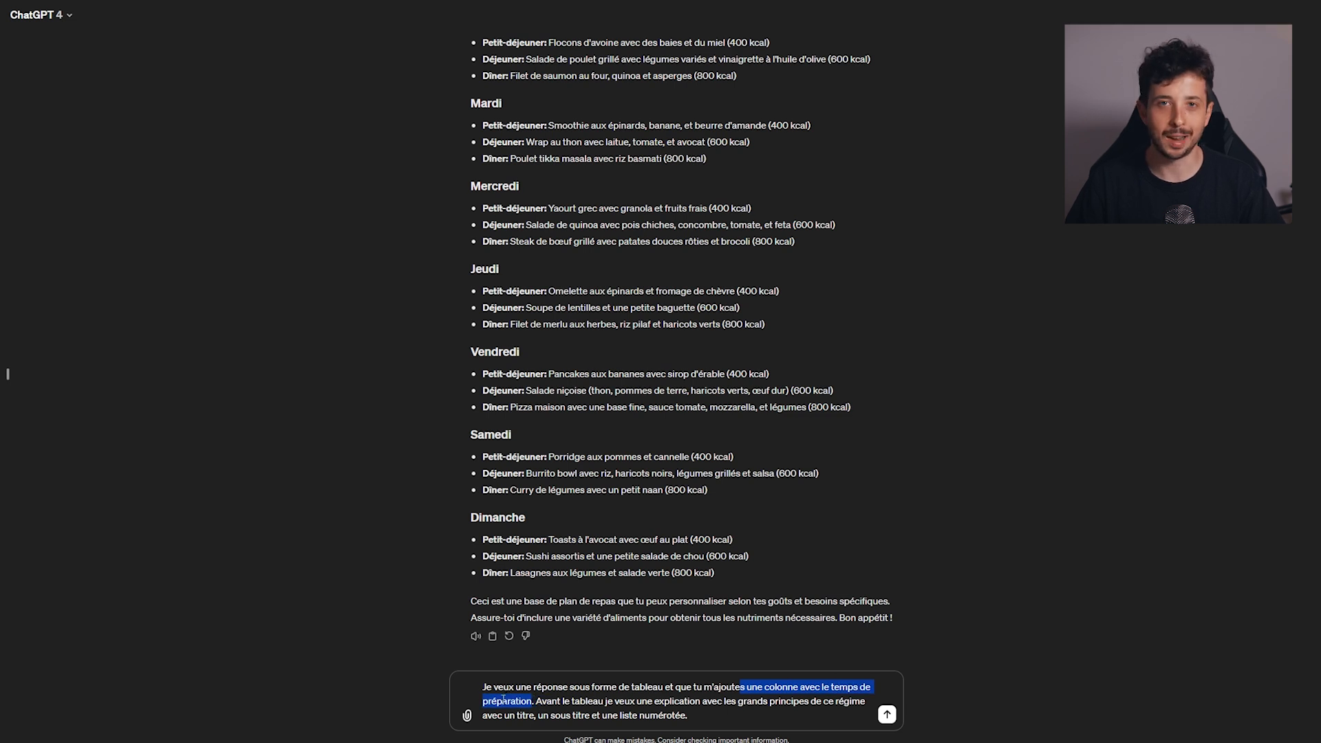
pyautogui.click(558, 702)
pyautogui.moveTo(537, 700); pyautogui.dragTo(845, 700)
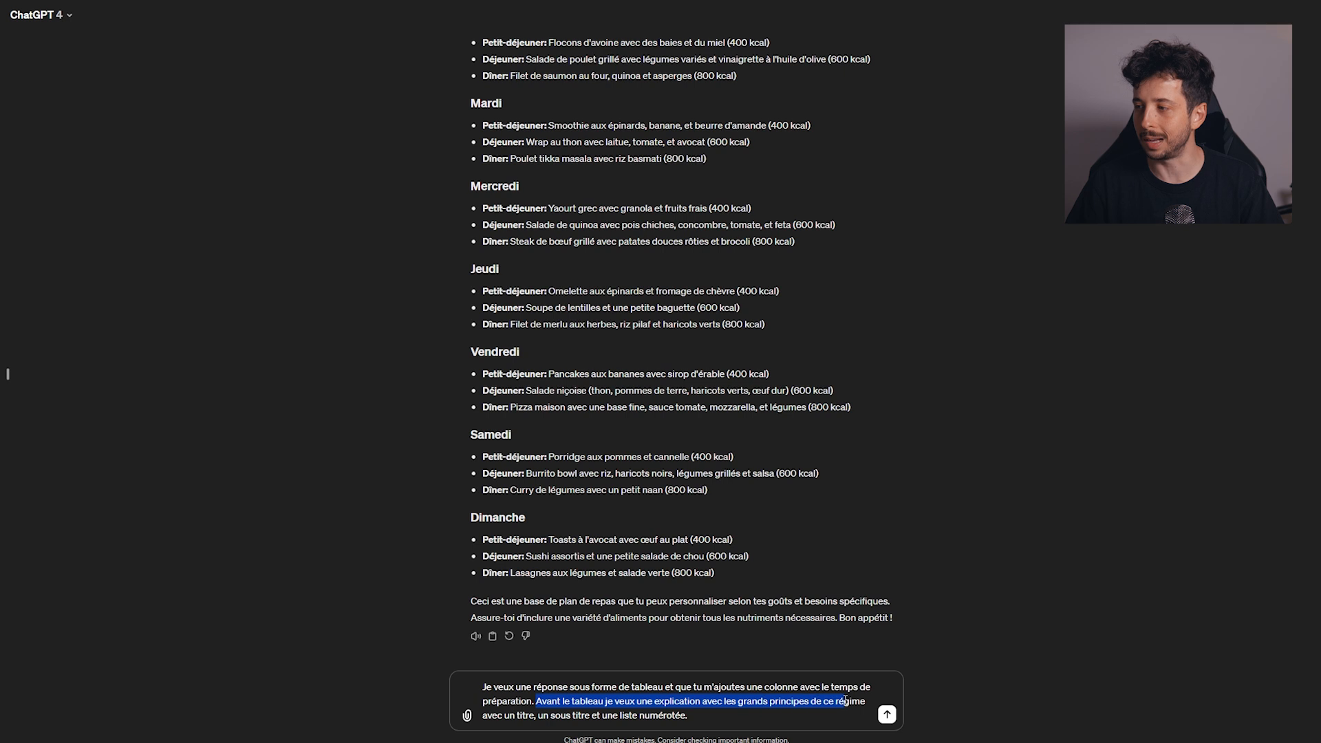
pyautogui.moveTo(508, 717); pyautogui.dragTo(638, 714)
pyautogui.click(718, 714)
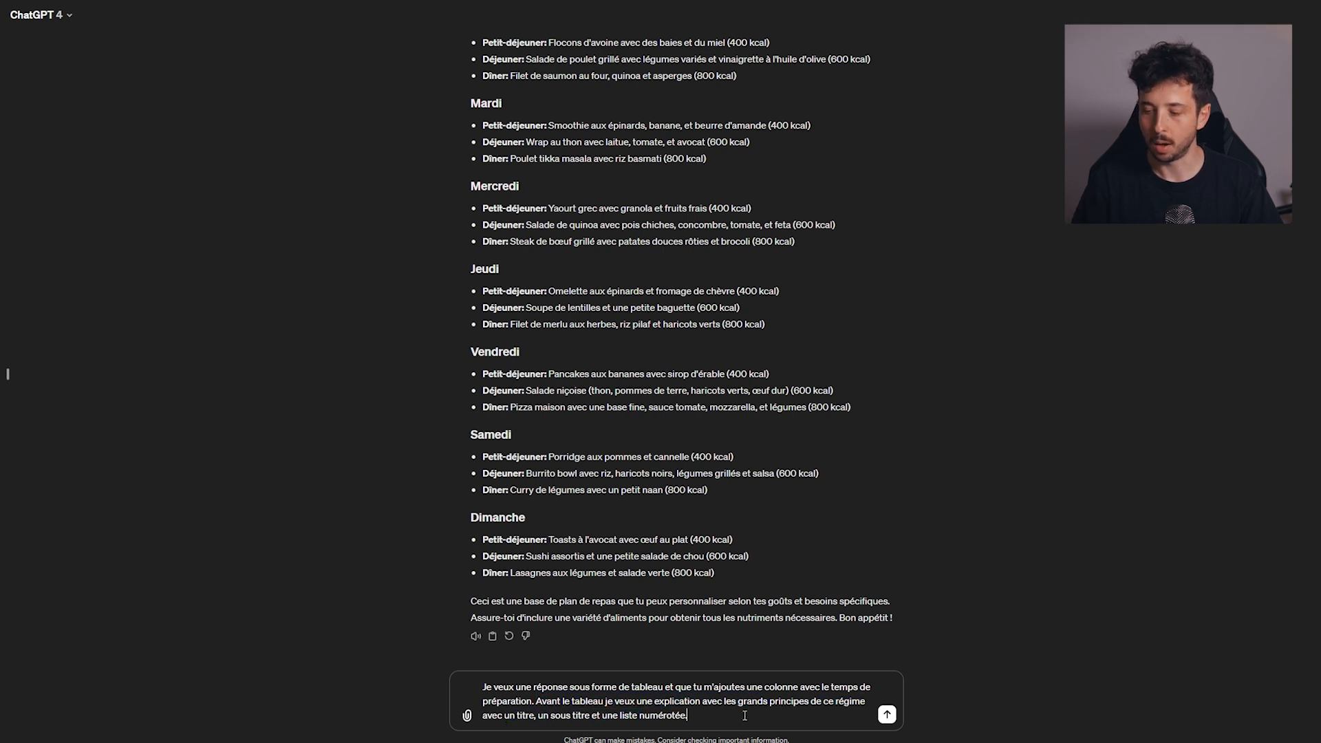
pyautogui.press('Return')
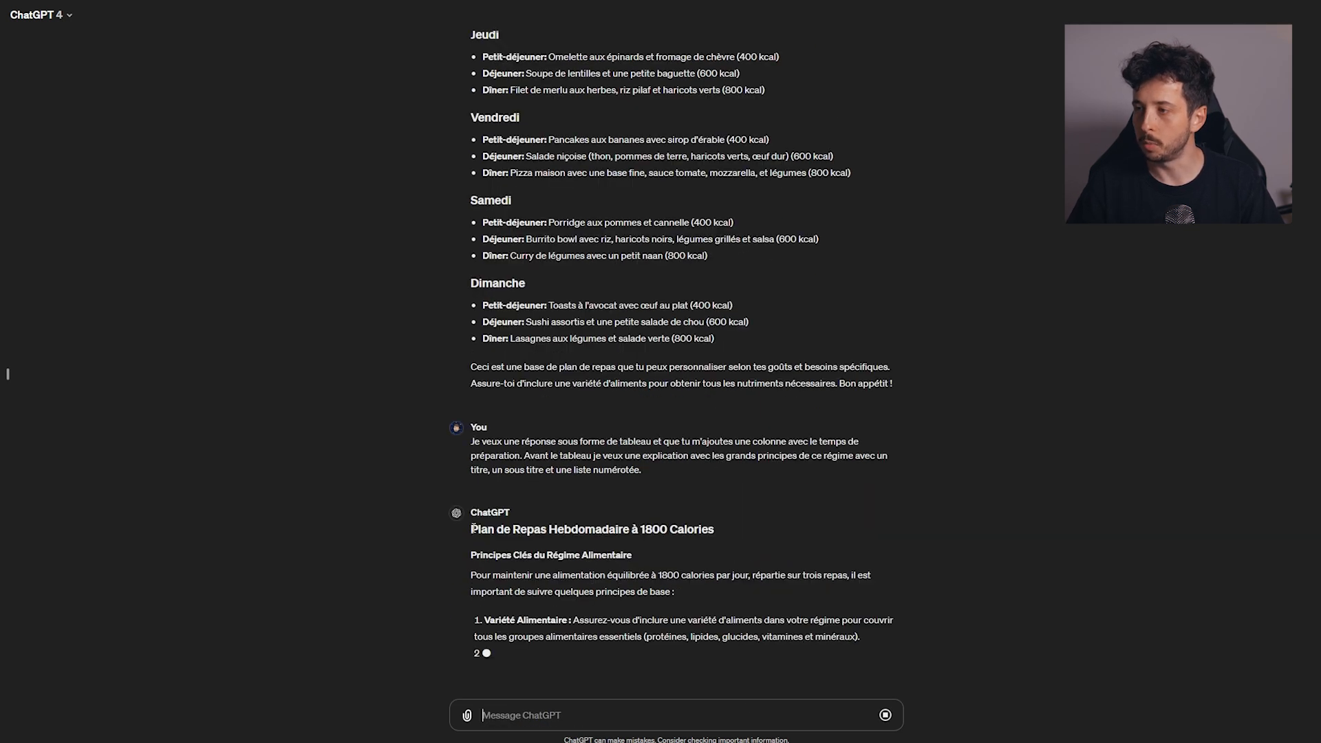
# - Check the new answer's title, subtitle, numbered diet principles and the preparation time column of the meal table
pyautogui.moveTo(716, 514); pyautogui.dragTo(741, 469)
pyautogui.click(465, 518)
pyautogui.click(741, 469)
pyautogui.moveTo(469, 359); pyautogui.dragTo(641, 387)
pyautogui.click(641, 388)
pyautogui.scroll(-1, 641, 387)
pyautogui.scroll(-1, 641, 388)
pyautogui.moveTo(483, 332); pyautogui.dragTo(886, 427)
pyautogui.click(886, 426)
pyautogui.scroll(-5, 447, 288)
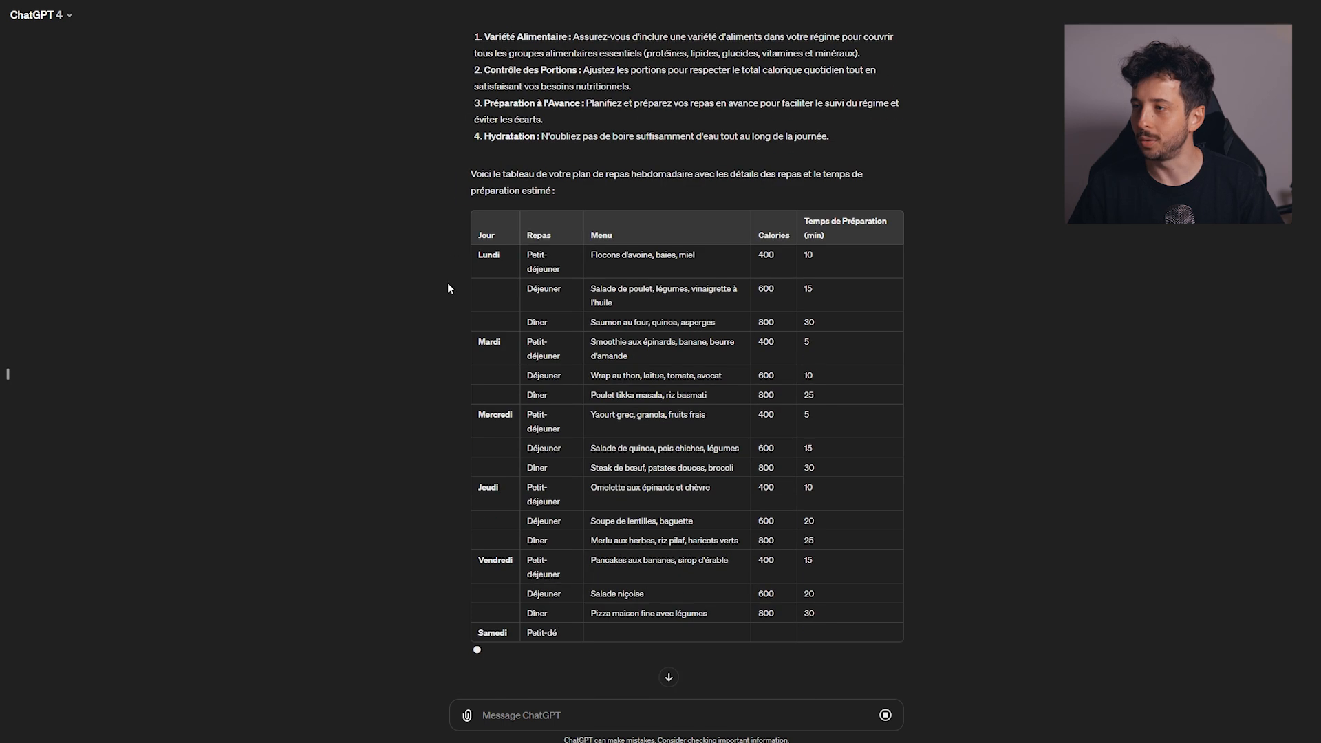
pyautogui.moveTo(804, 221); pyautogui.dragTo(866, 228)
pyautogui.click(818, 224)
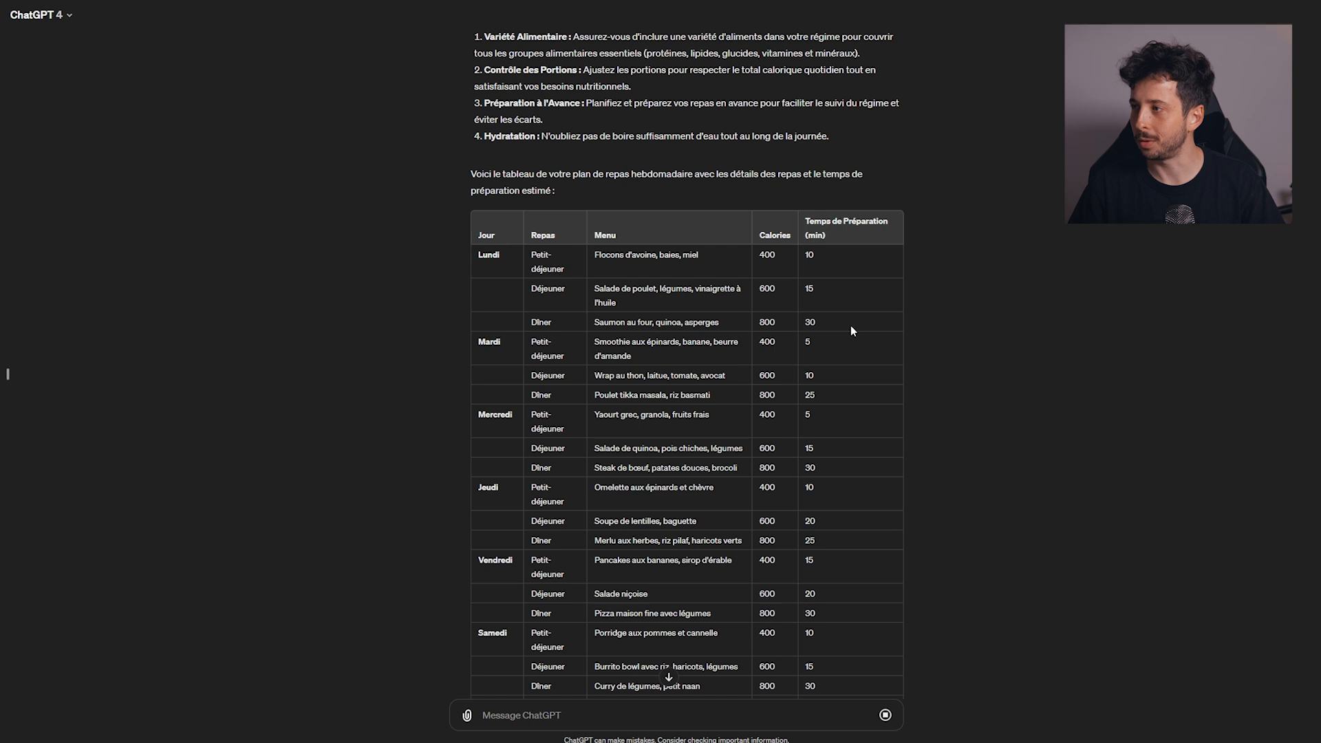
# - Look over the weekly meal table from Monday to Sunday, including its calories and preparation times
pyautogui.scroll(-3, 667, 391)
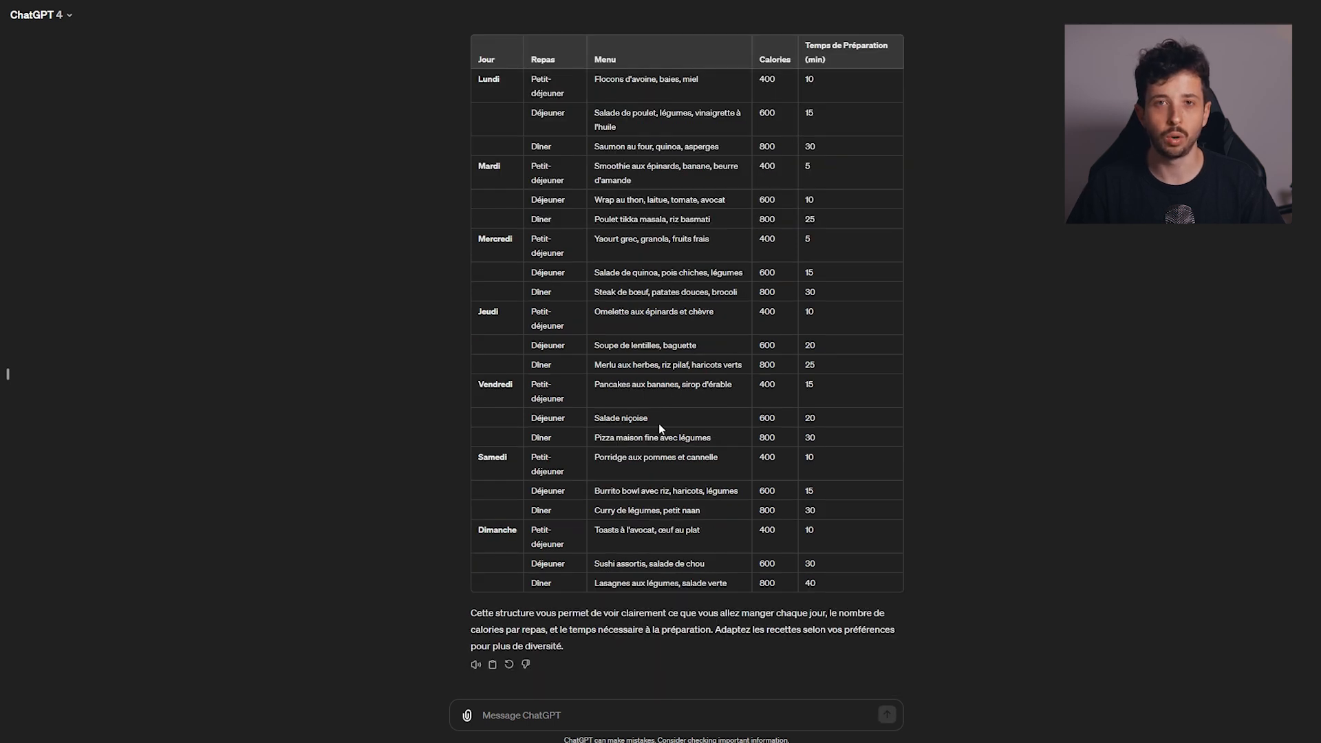
pyautogui.scroll(4, 659, 423)
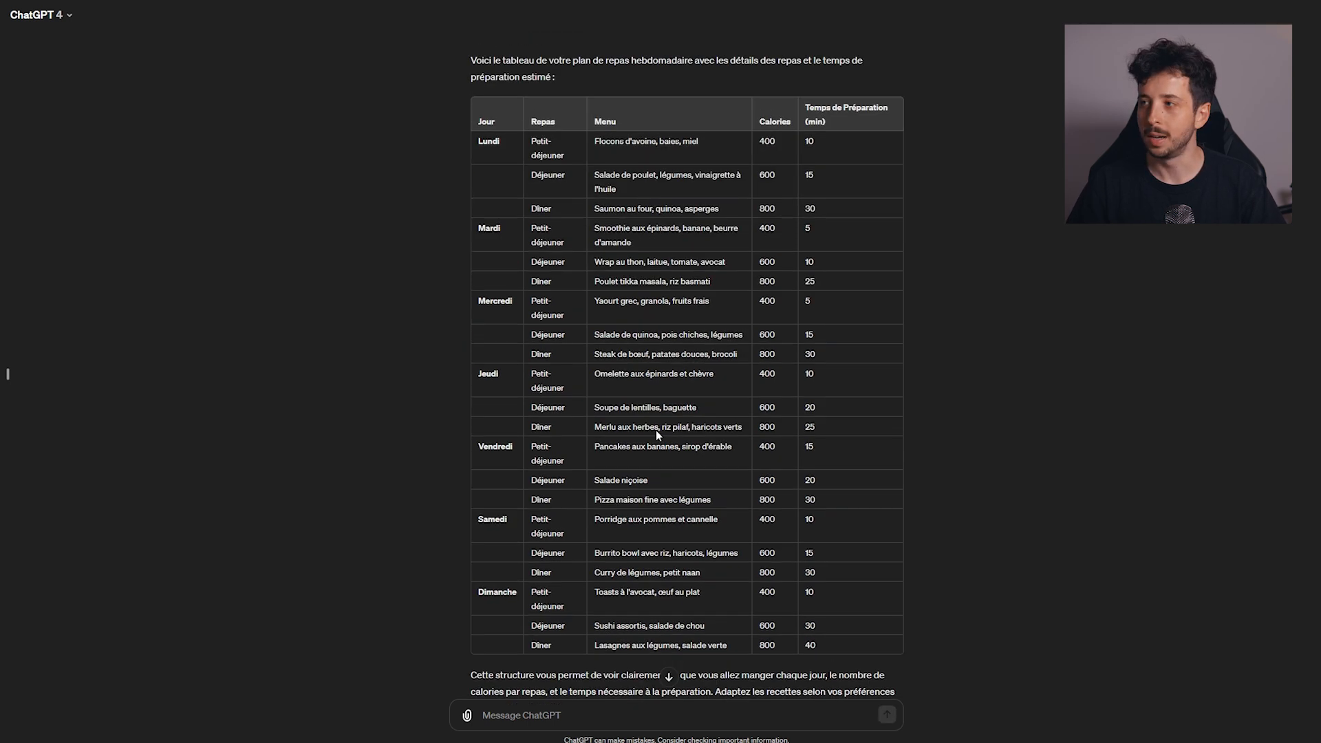
pyautogui.scroll(-2, 481, 284)
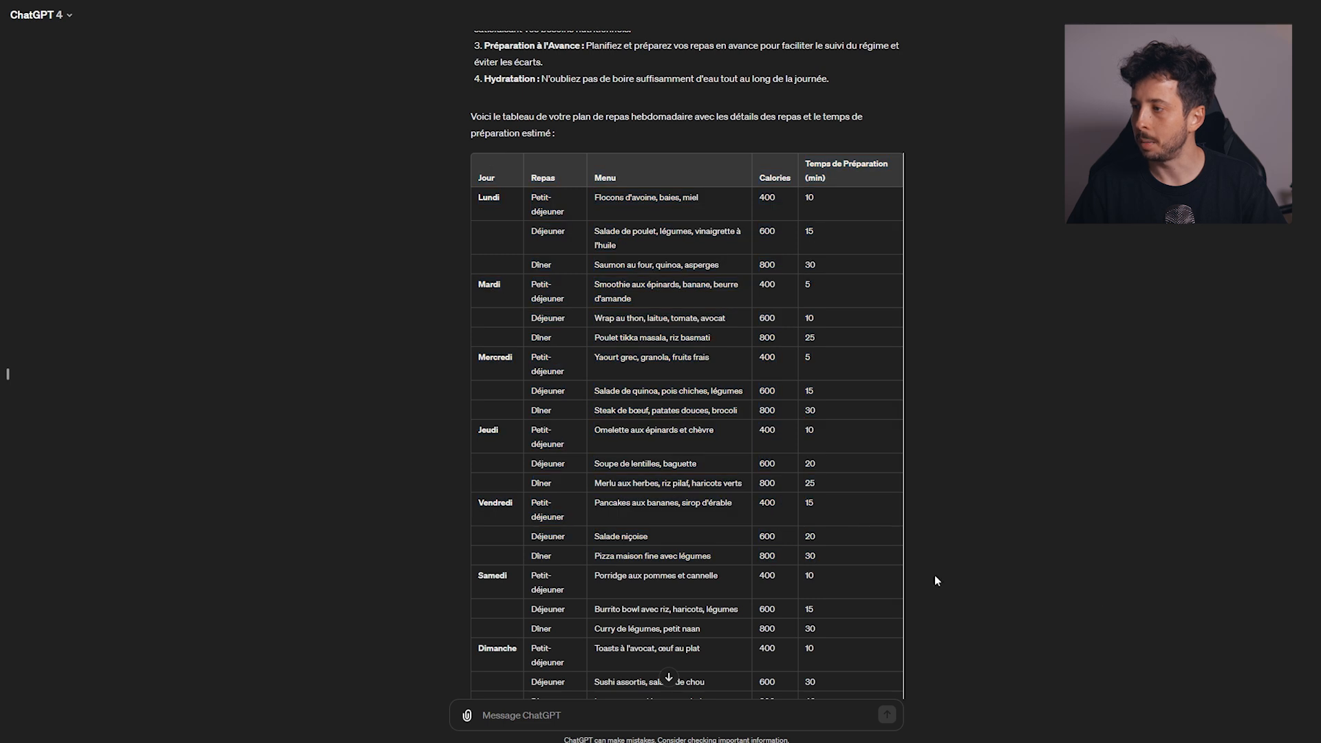
pyautogui.scroll(-2, 1050, 576)
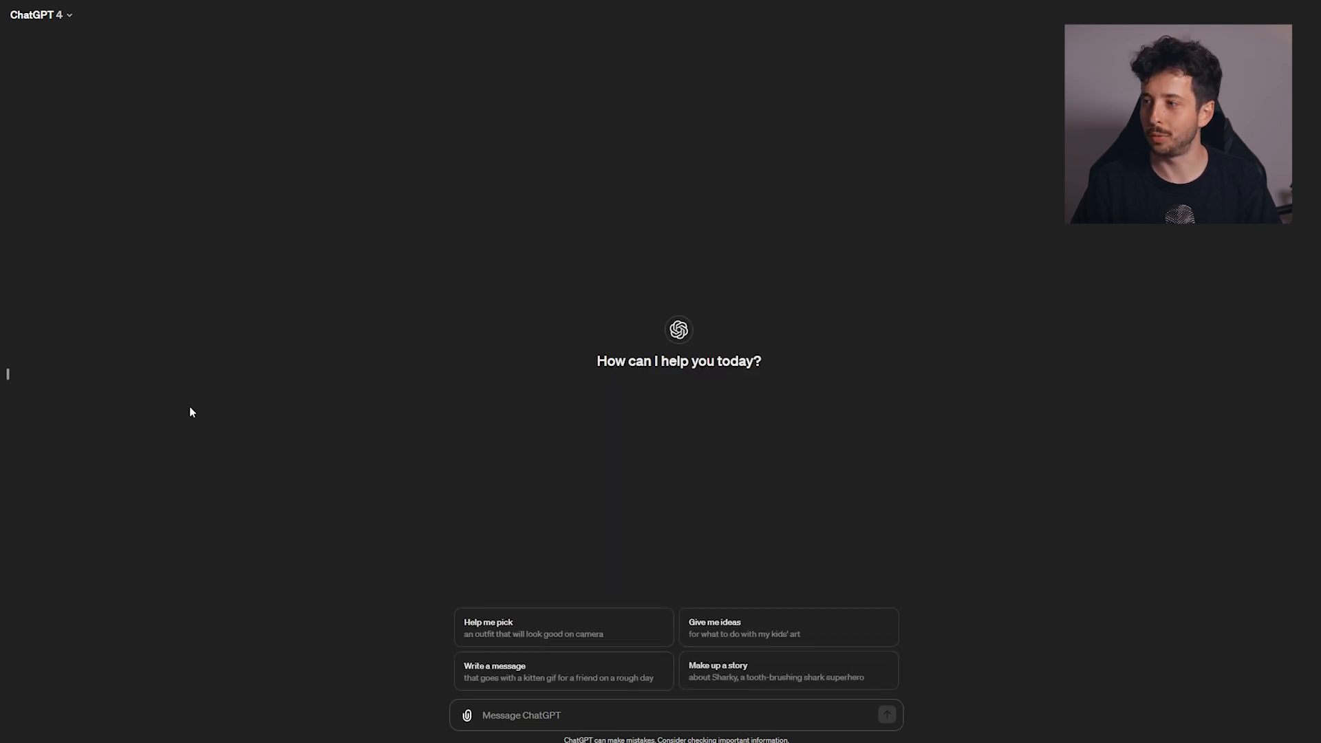
# - In a new chat, draft a French prompt as Louis Vuitton marketing project manager requesting 6 slides and 1 min speeches for a 1000-copy handbag launch
pyautogui.write("Je suis chef de projet marketing chez Louis Vuitton. Je dois faire une présentation de 6 slides pour lundi prochain sur le lancement d'un nouveau sac à main limité à 1000 exemplaires dans le monde. Construis moi chacune de ces slides et donne moi un discours de 1 min par que je dois avoir pour chacune d'entre elle.")
pyautogui.moveTo(485, 672); pyautogui.dragTo(691, 673)
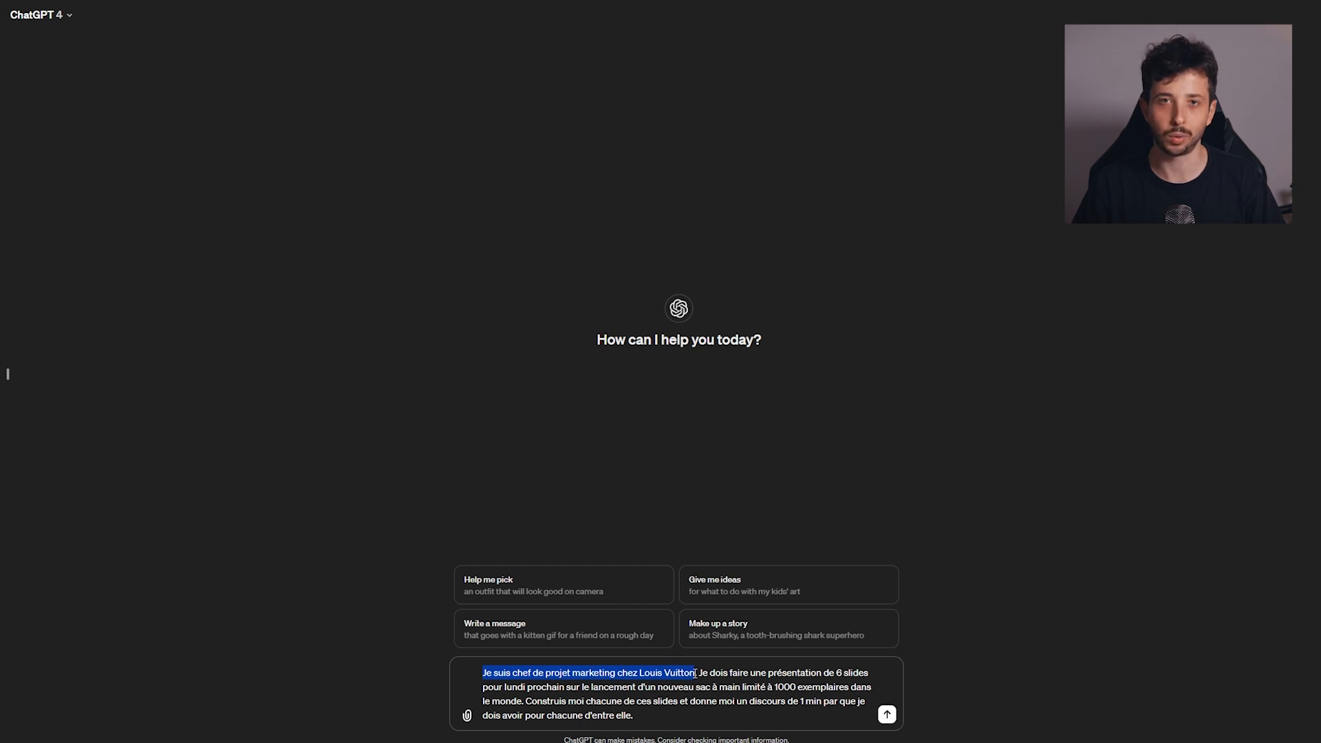
pyautogui.moveTo(740, 672)
pyautogui.mouseDown()
pyautogui.moveTo(824, 672)
pyautogui.moveTo(566, 687)
pyautogui.moveTo(732, 686)
pyautogui.mouseUp()
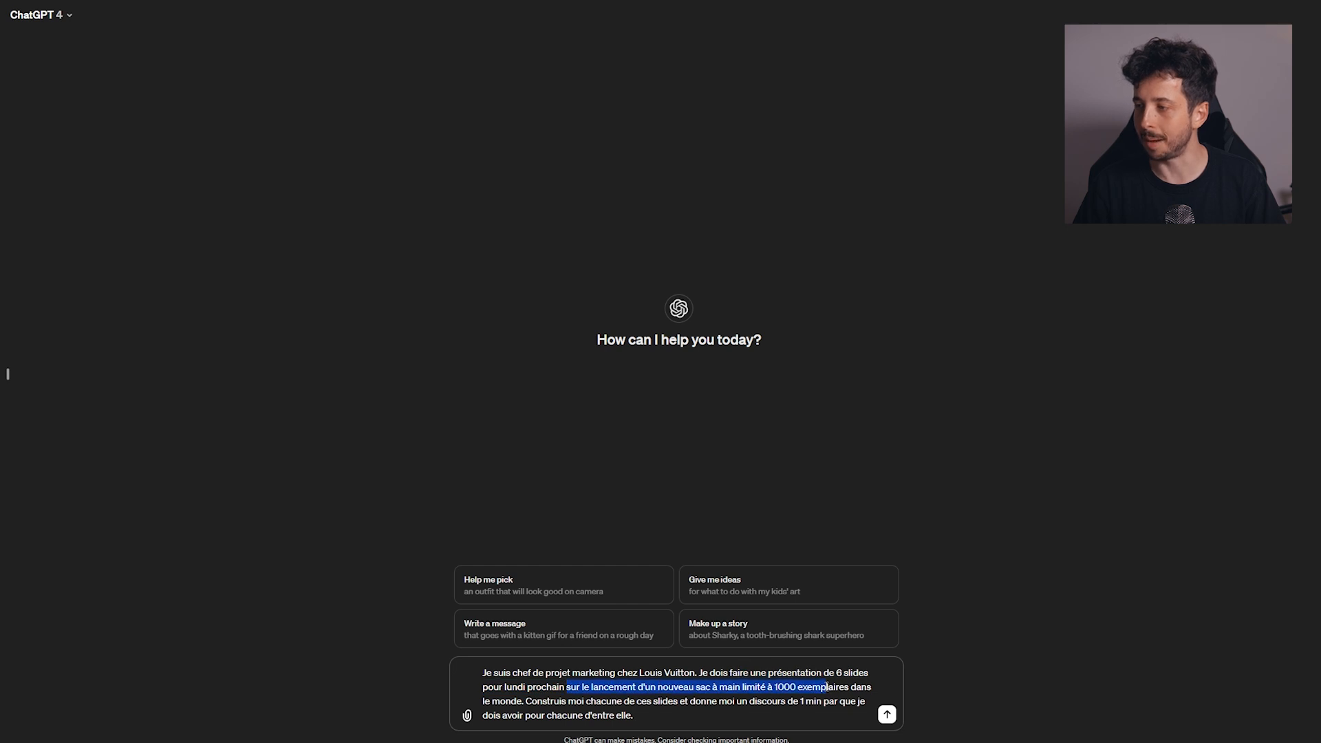
pyautogui.moveTo(526, 701); pyautogui.dragTo(800, 702)
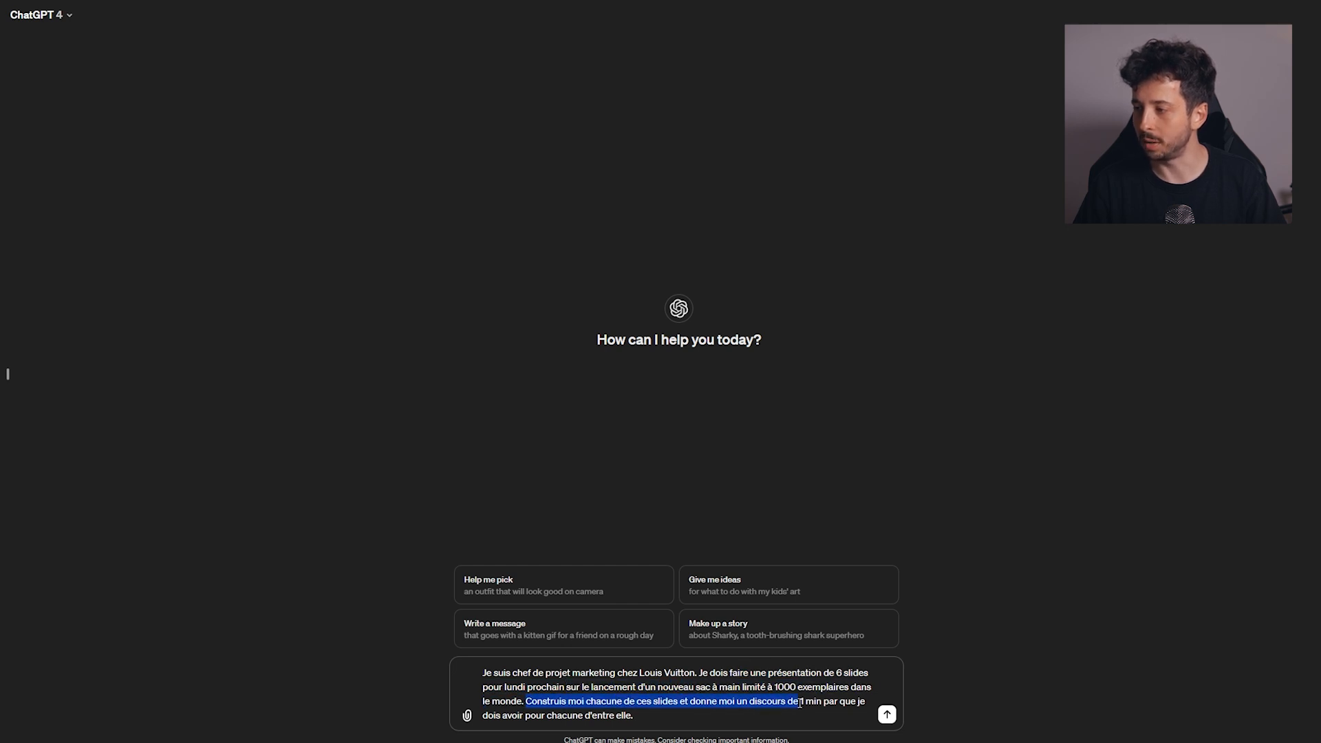
# - Correct the prompt's wording to "un discours de 1 min par slide" and send it
pyautogui.click(836, 701)
pyautogui.write('slide')
pyautogui.moveTo(548, 714); pyautogui.dragTo(699, 719)
pyautogui.click(699, 719)
pyautogui.press('Return')
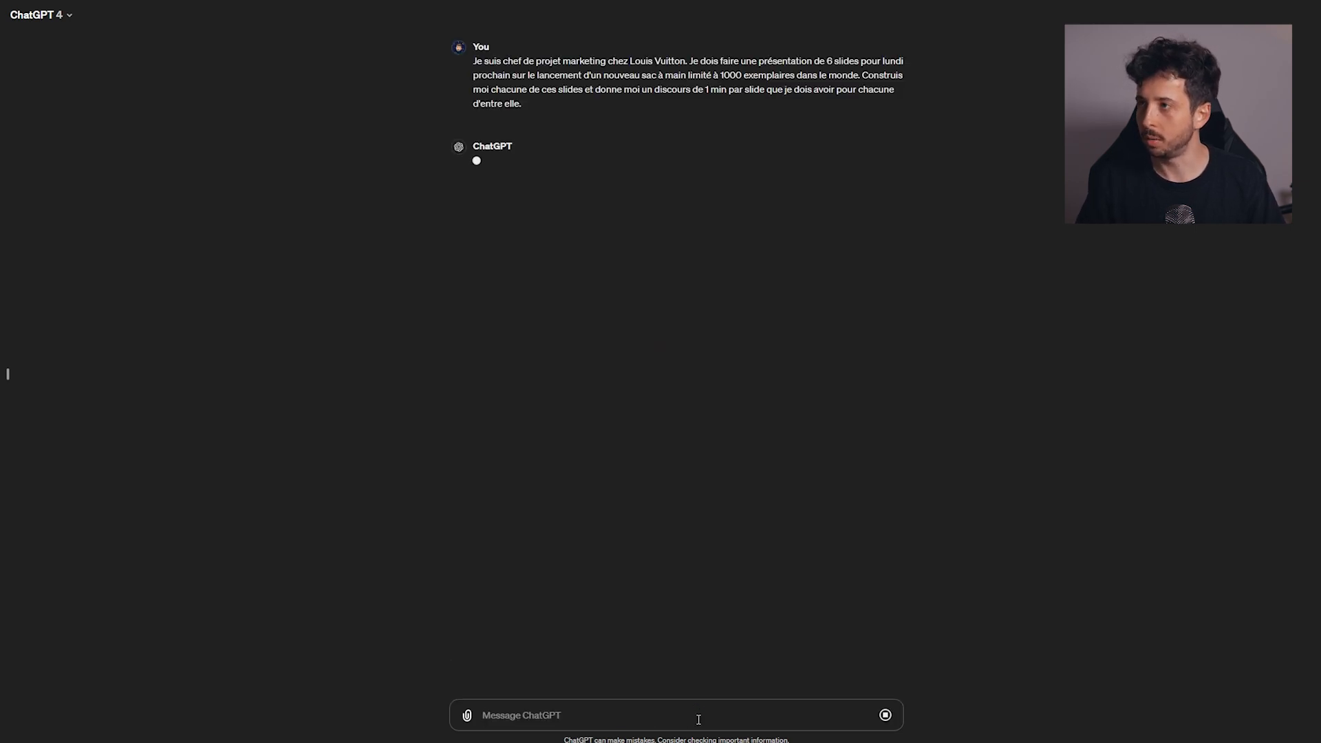
# - Examine Slide 1 of the answer: its title, its visual content and the proposed speech
pyautogui.moveTo(473, 209); pyautogui.dragTo(679, 206)
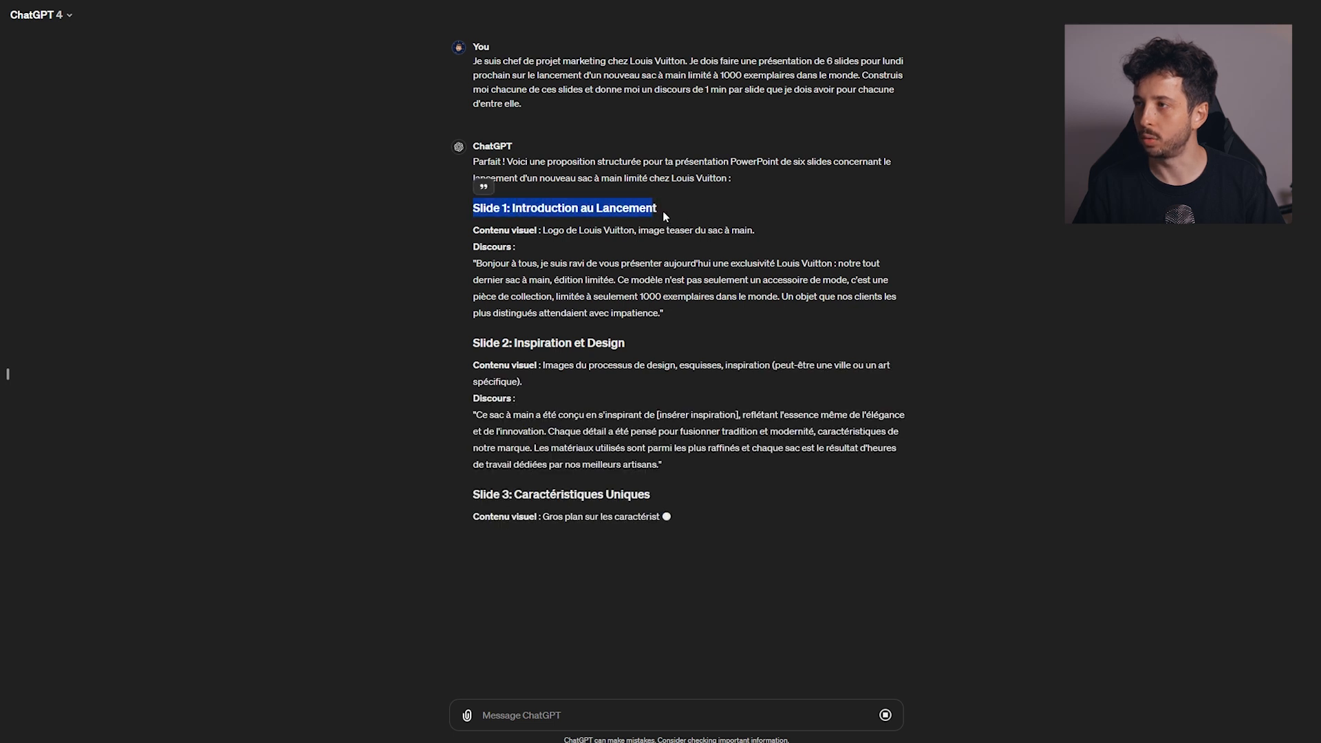
pyautogui.click(663, 212)
pyautogui.moveTo(543, 230); pyautogui.dragTo(755, 230)
pyautogui.moveTo(473, 246); pyautogui.dragTo(832, 262)
pyautogui.click(619, 270)
pyautogui.moveTo(471, 124); pyautogui.dragTo(690, 162)
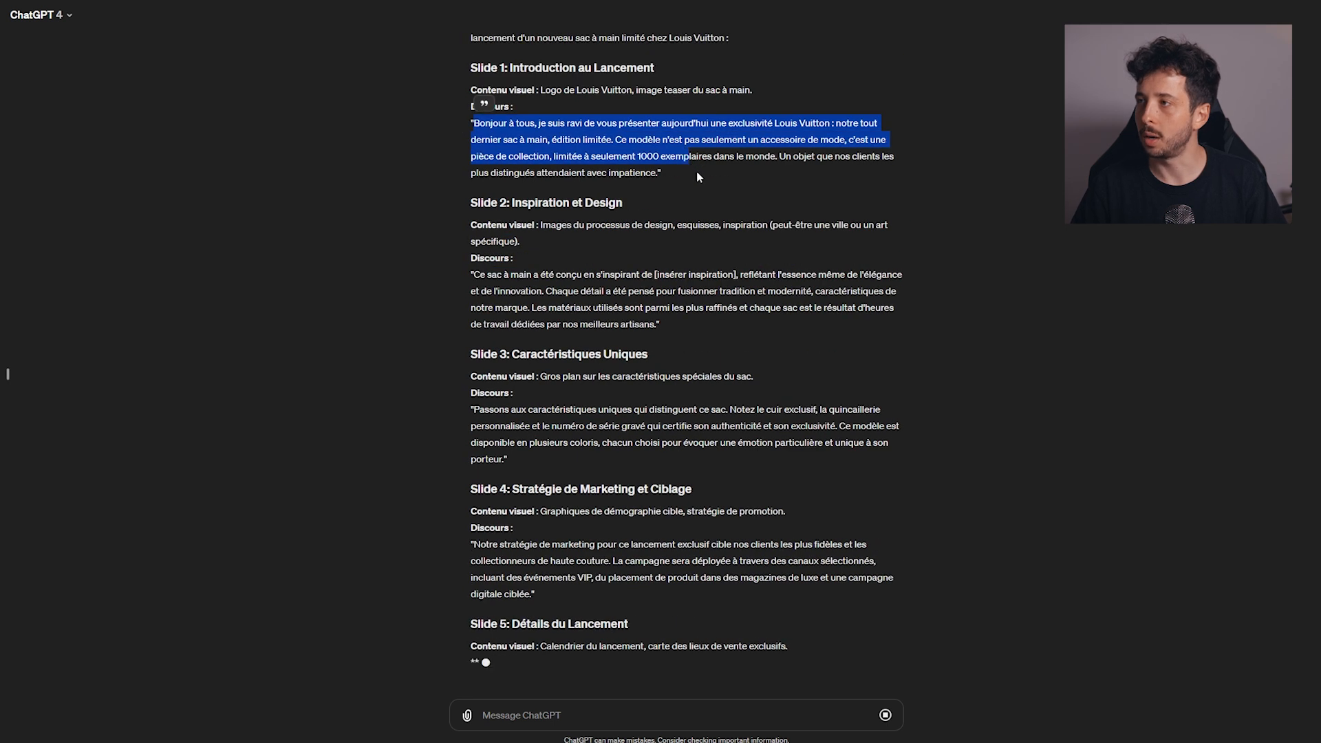
pyautogui.click(699, 172)
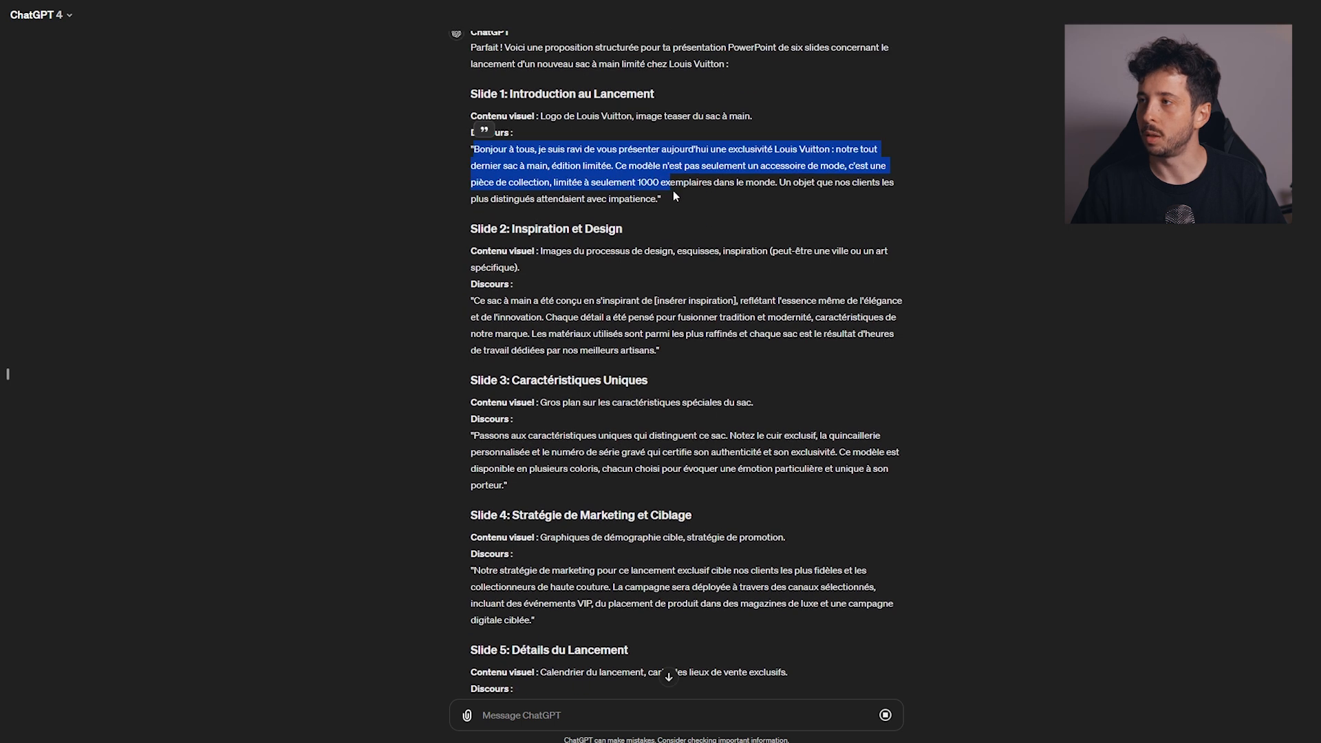
pyautogui.click(687, 196)
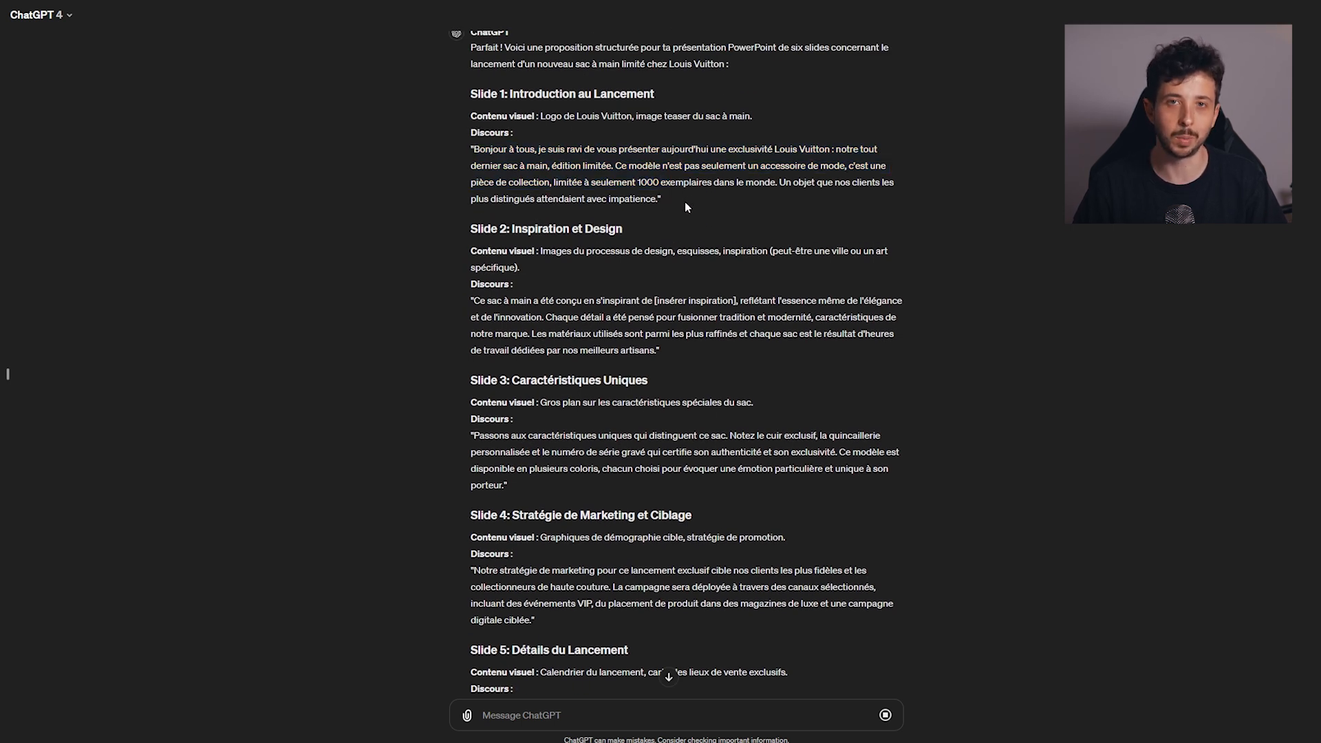
# - Review the titles of slides 2 to 5 in the proposed presentation
pyautogui.moveTo(472, 228); pyautogui.dragTo(626, 230)
pyautogui.click(625, 237)
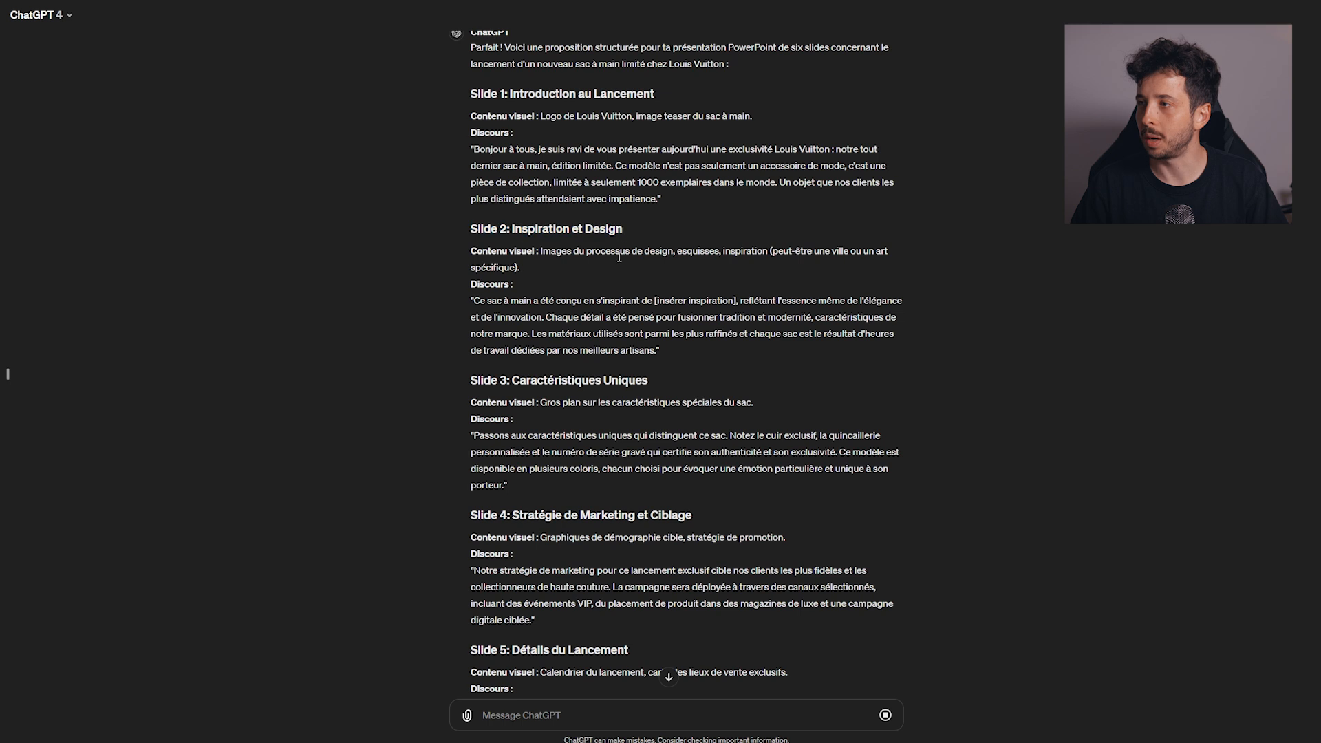
pyautogui.scroll(-2, 509, 272)
pyautogui.moveTo(482, 264); pyautogui.dragTo(610, 266)
pyautogui.click(629, 277)
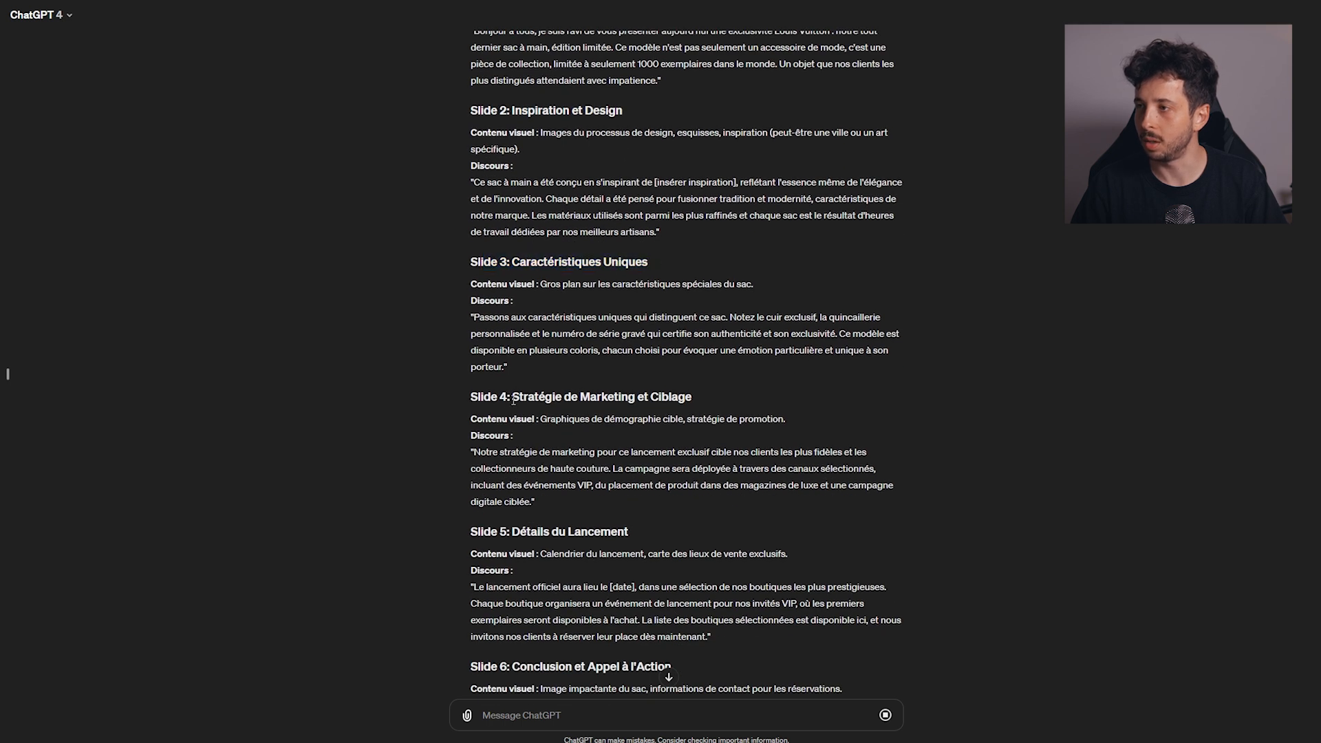
pyautogui.moveTo(513, 400); pyautogui.dragTo(650, 399)
pyautogui.scroll(-2, 650, 399)
pyautogui.click(661, 278)
pyautogui.moveTo(528, 412); pyautogui.dragTo(617, 413)
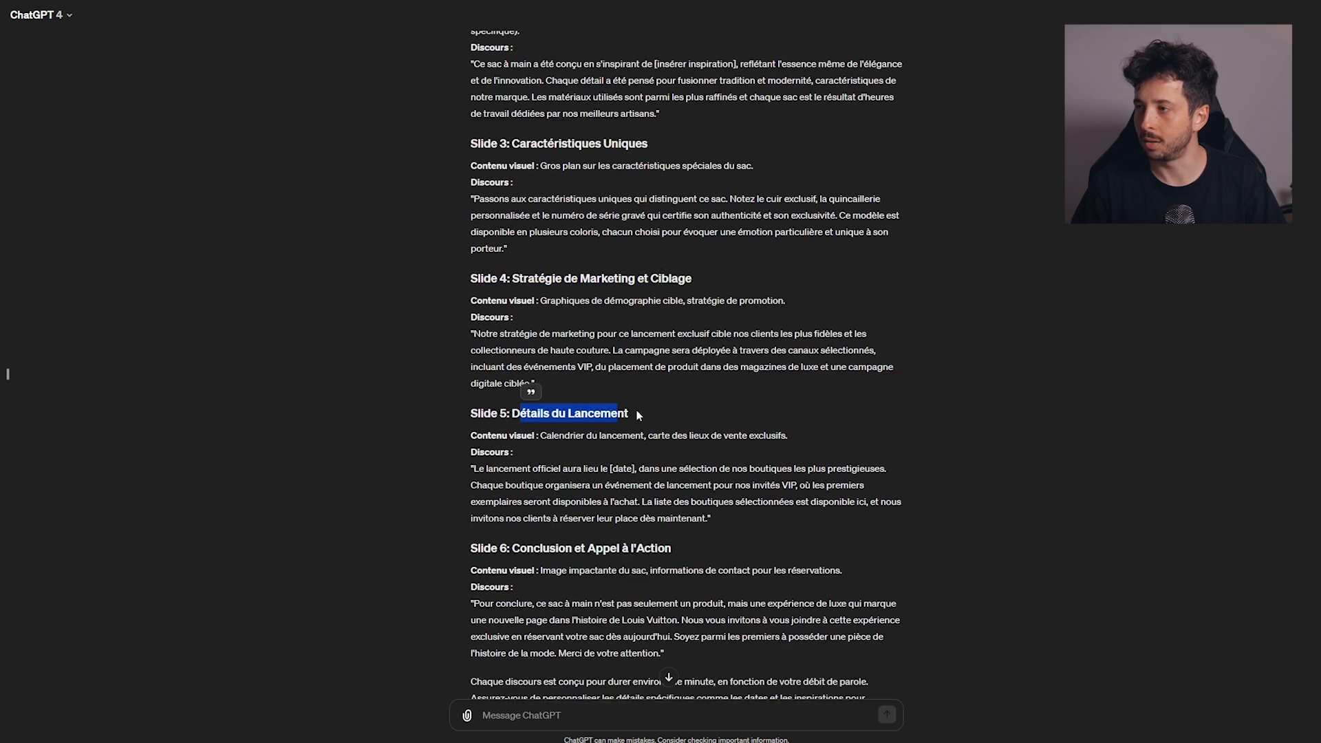
pyautogui.click(627, 413)
# - Read the speech for Slide 5 about the launch date, the boutiques and the VIP event
pyautogui.scroll(-2, 606, 403)
pyautogui.moveTo(470, 353); pyautogui.dragTo(693, 384)
pyautogui.click(667, 368)
pyautogui.moveTo(465, 369); pyautogui.dragTo(771, 368)
pyautogui.click(620, 367)
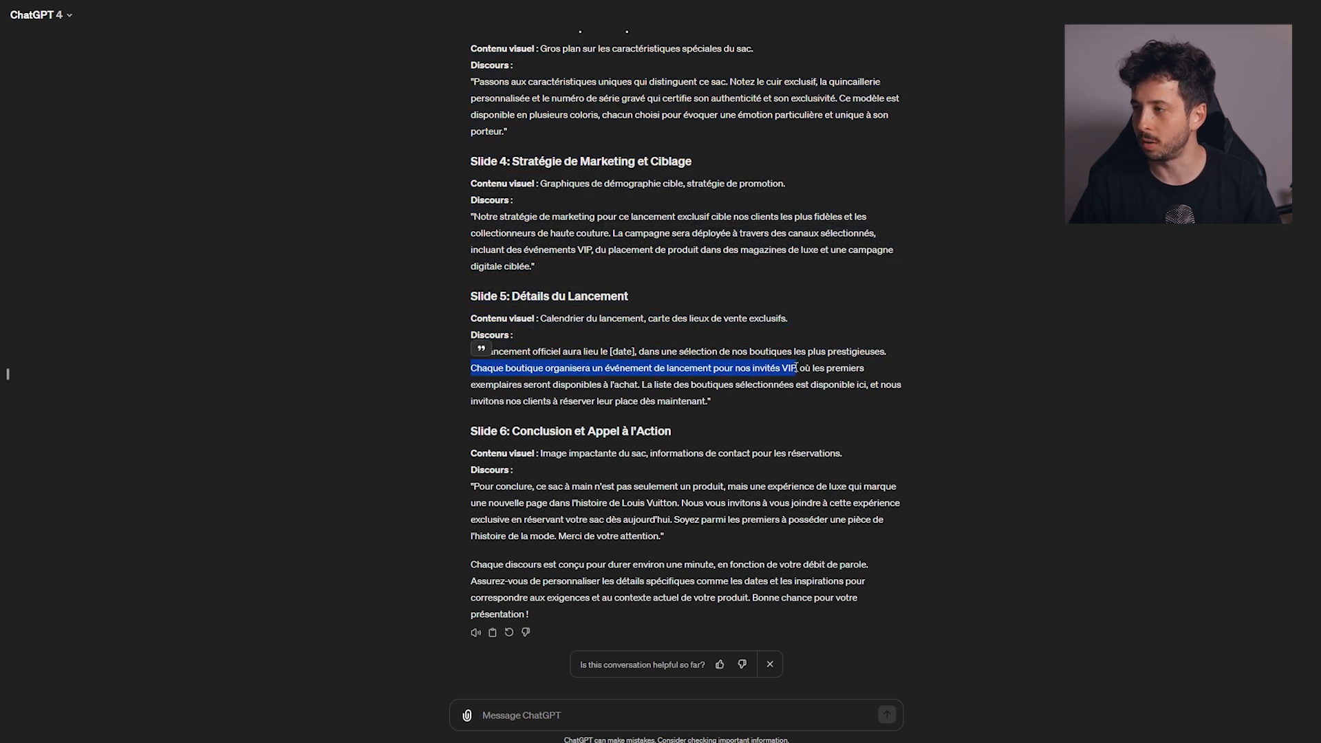
pyautogui.click(797, 368)
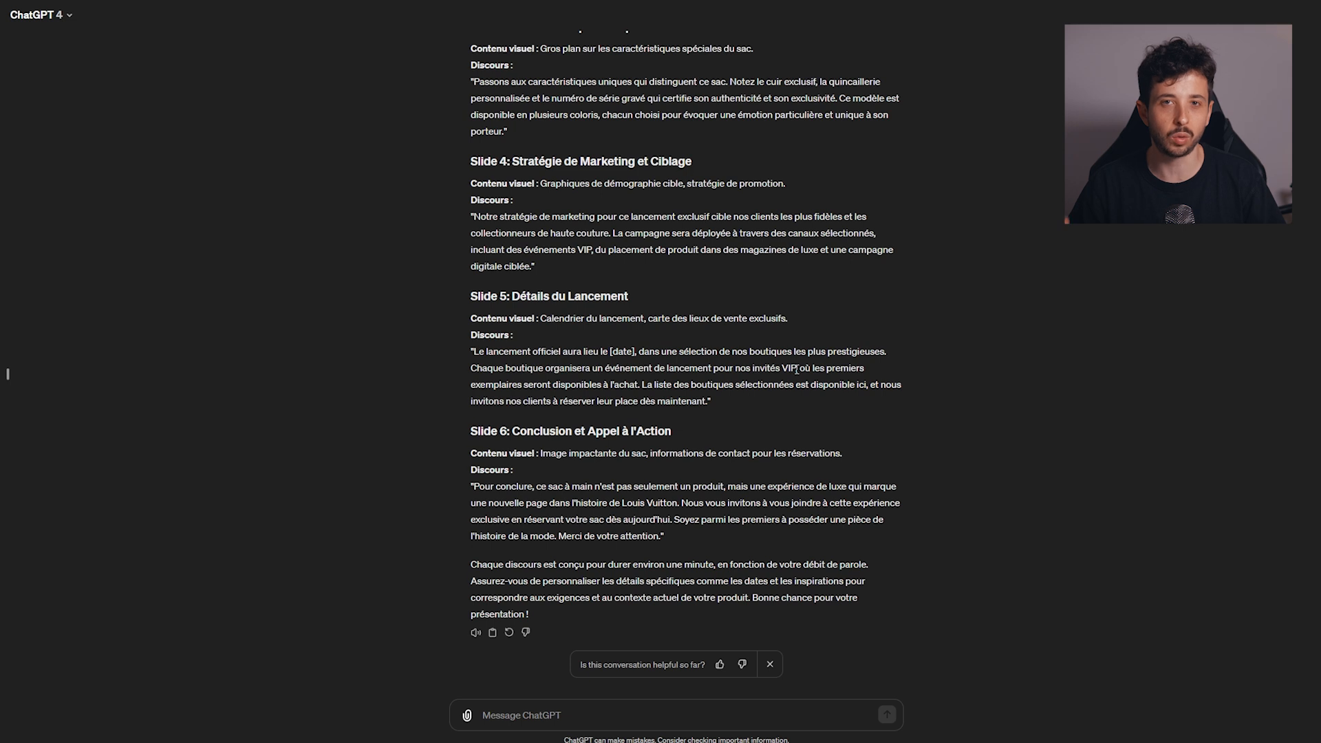
# - Return to the original prompt and reread its context about the role, the handbag launch and the requested slides
pyautogui.scroll(7, 659, 482)
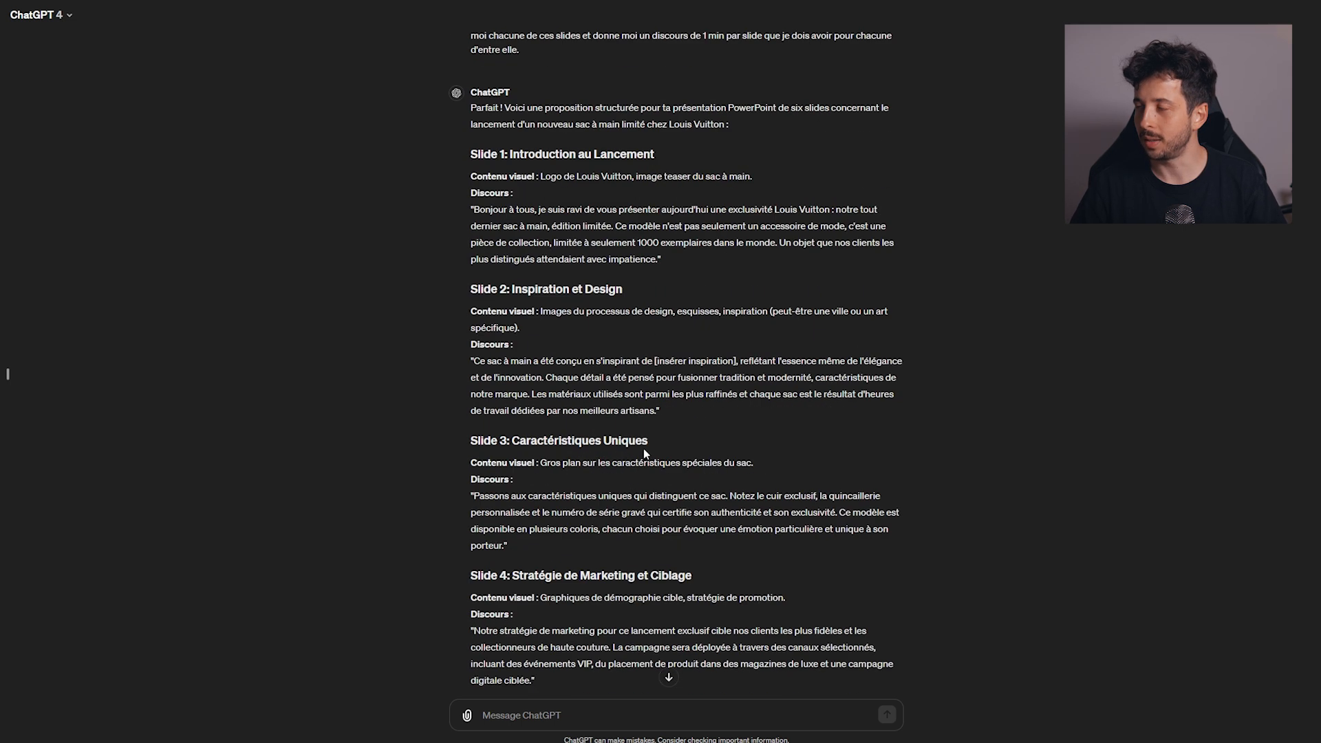
pyautogui.moveTo(471, 60); pyautogui.dragTo(562, 112)
pyautogui.click(488, 66)
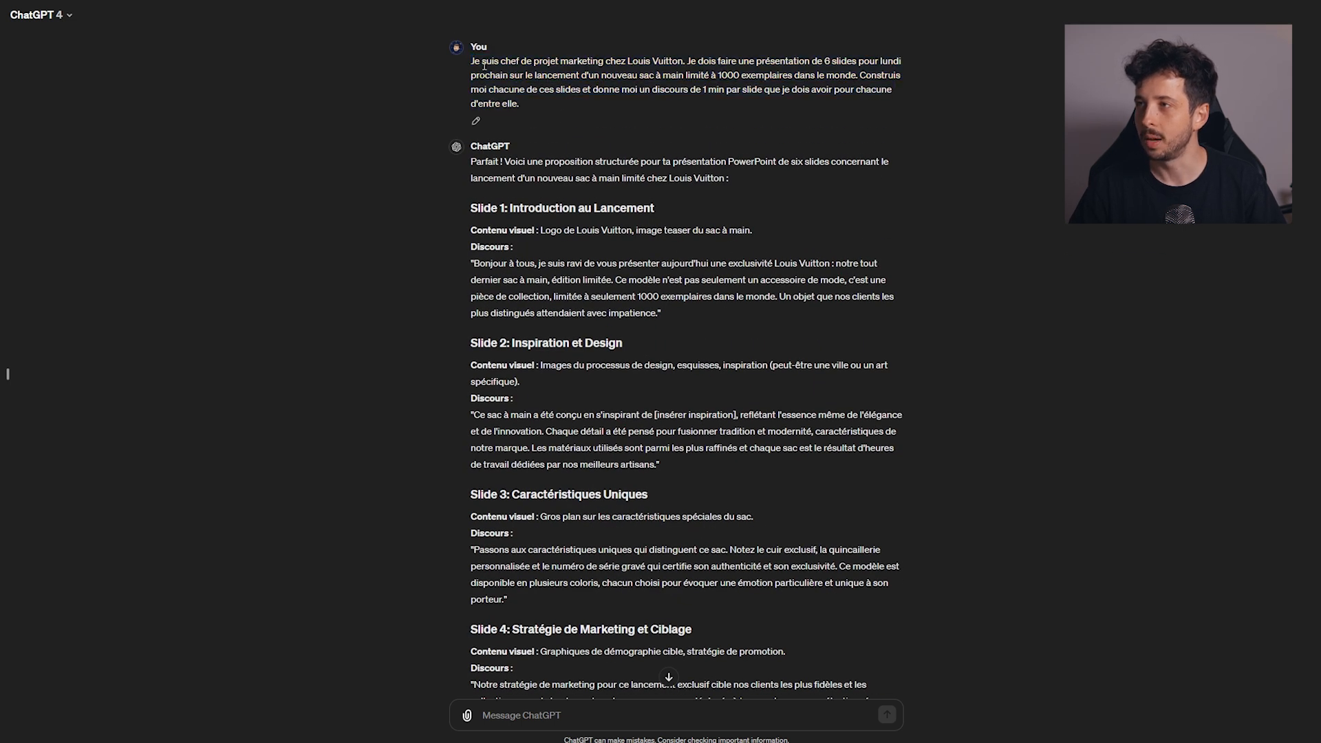
pyautogui.moveTo(504, 62); pyautogui.dragTo(857, 74)
pyautogui.moveTo(527, 90); pyautogui.dragTo(691, 90)
pyautogui.click(692, 90)
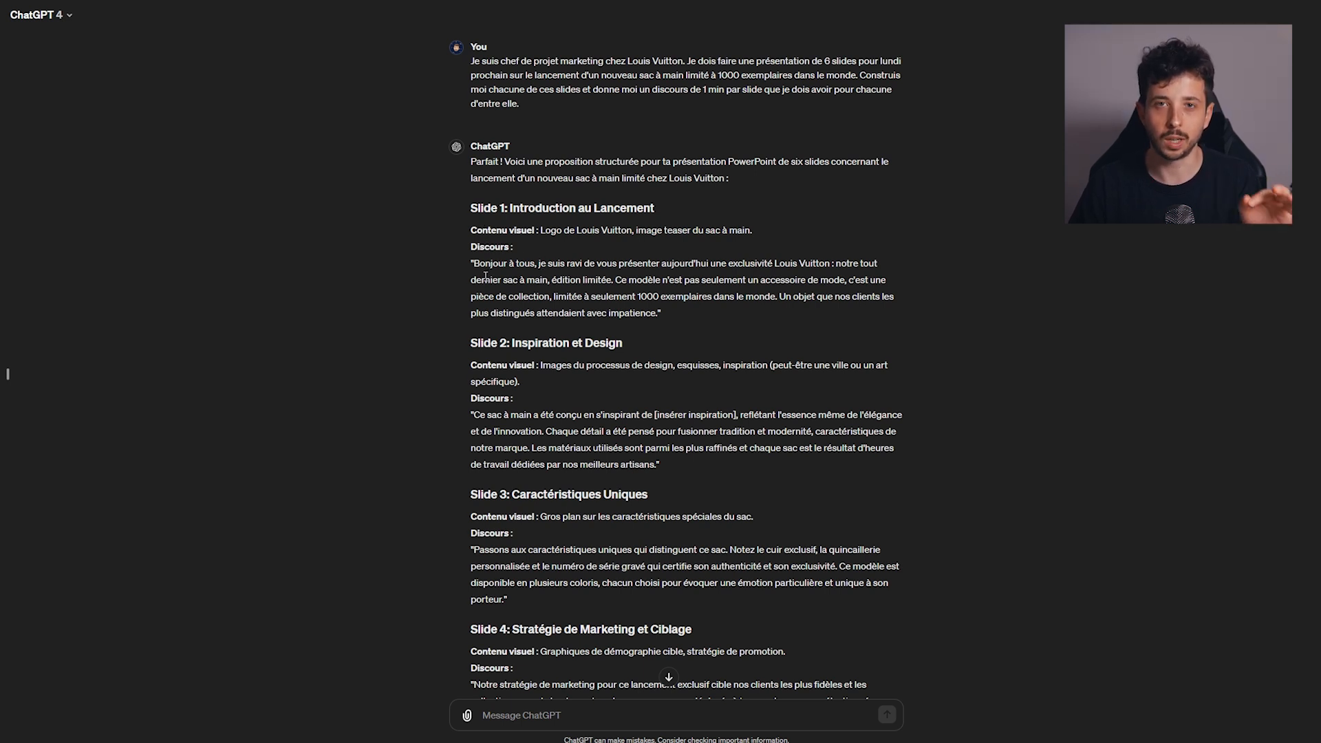
# - Compare the speech and the visual content suggested for Slide 1
pyautogui.moveTo(471, 247); pyautogui.dragTo(710, 321)
pyautogui.click(709, 321)
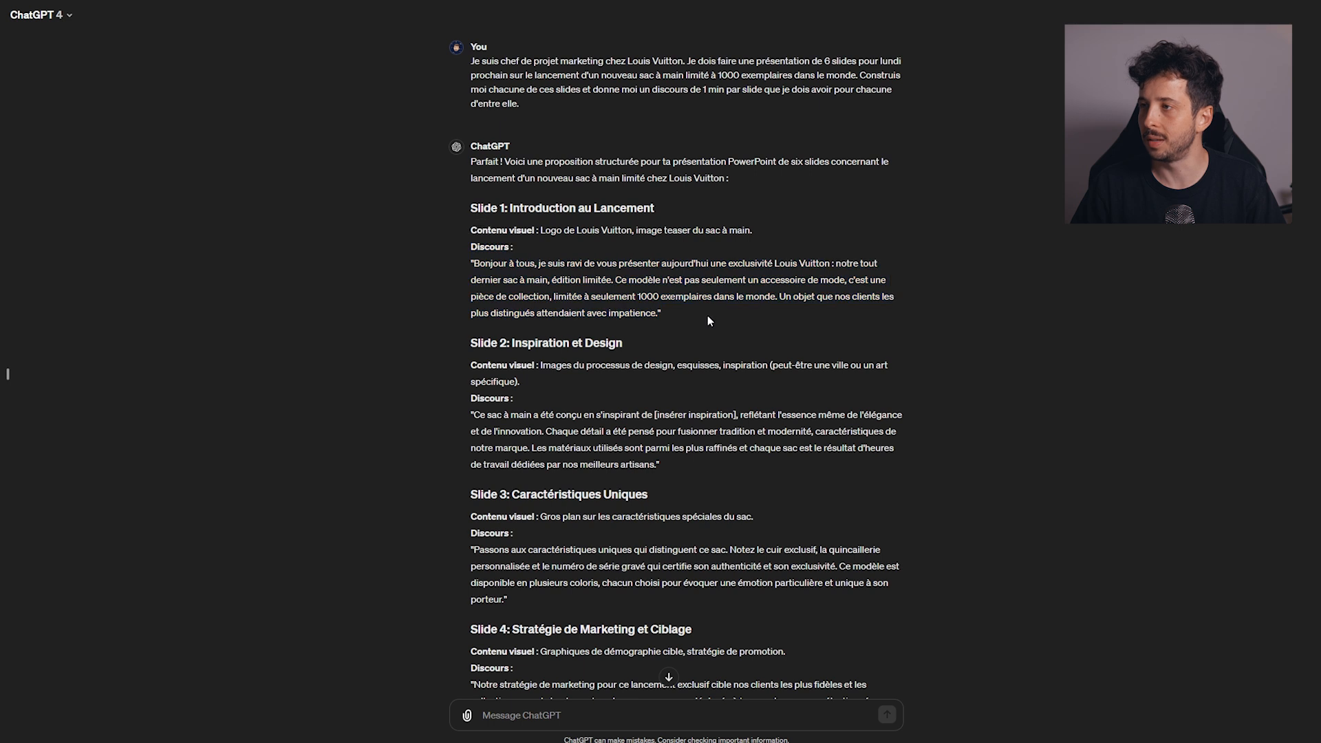
pyautogui.moveTo(472, 232); pyautogui.dragTo(754, 225)
pyautogui.click(754, 226)
# - Quote Slide 4's title and visual content in a reply asking "Détaille moi comment construire ce slide et placer les éléments"
pyautogui.scroll(-3, 466, 454)
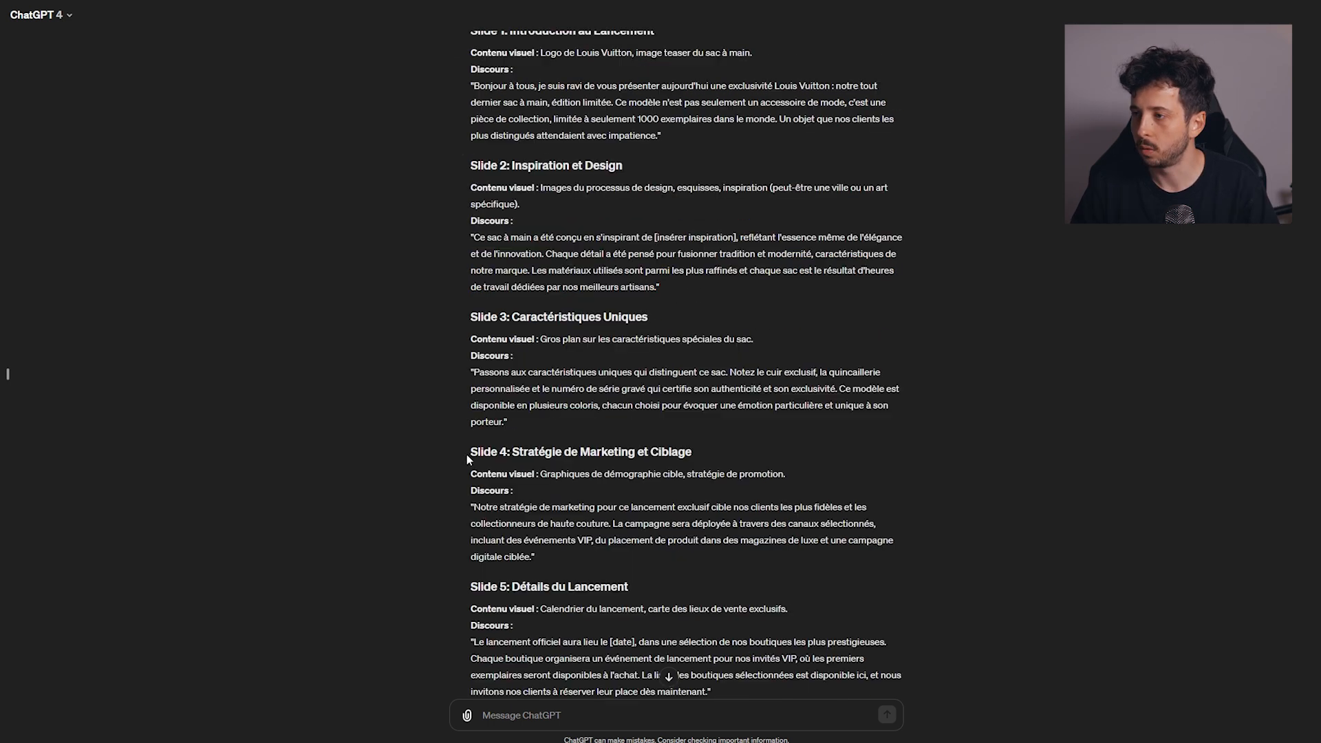
pyautogui.moveTo(468, 452); pyautogui.dragTo(797, 474)
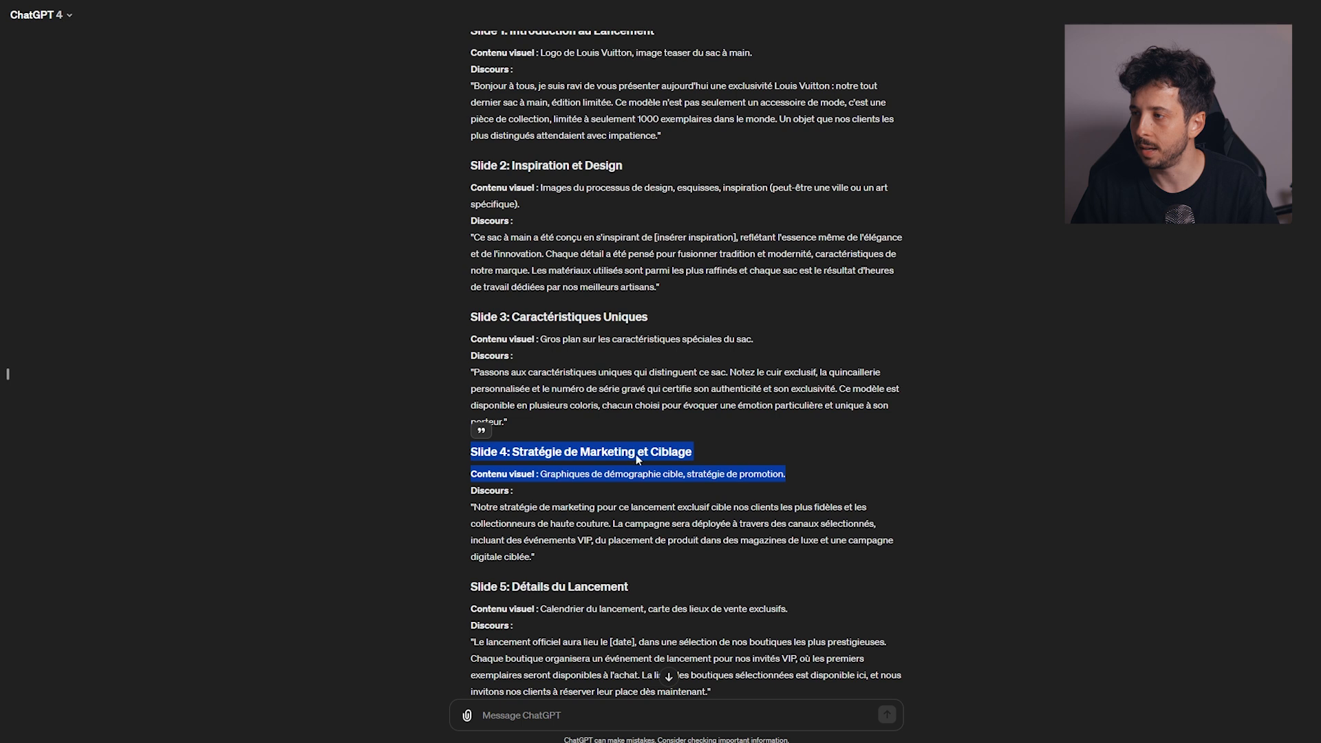
pyautogui.click(481, 434)
pyautogui.write('Détaille moi comment construire ce slide et placer les éléments')
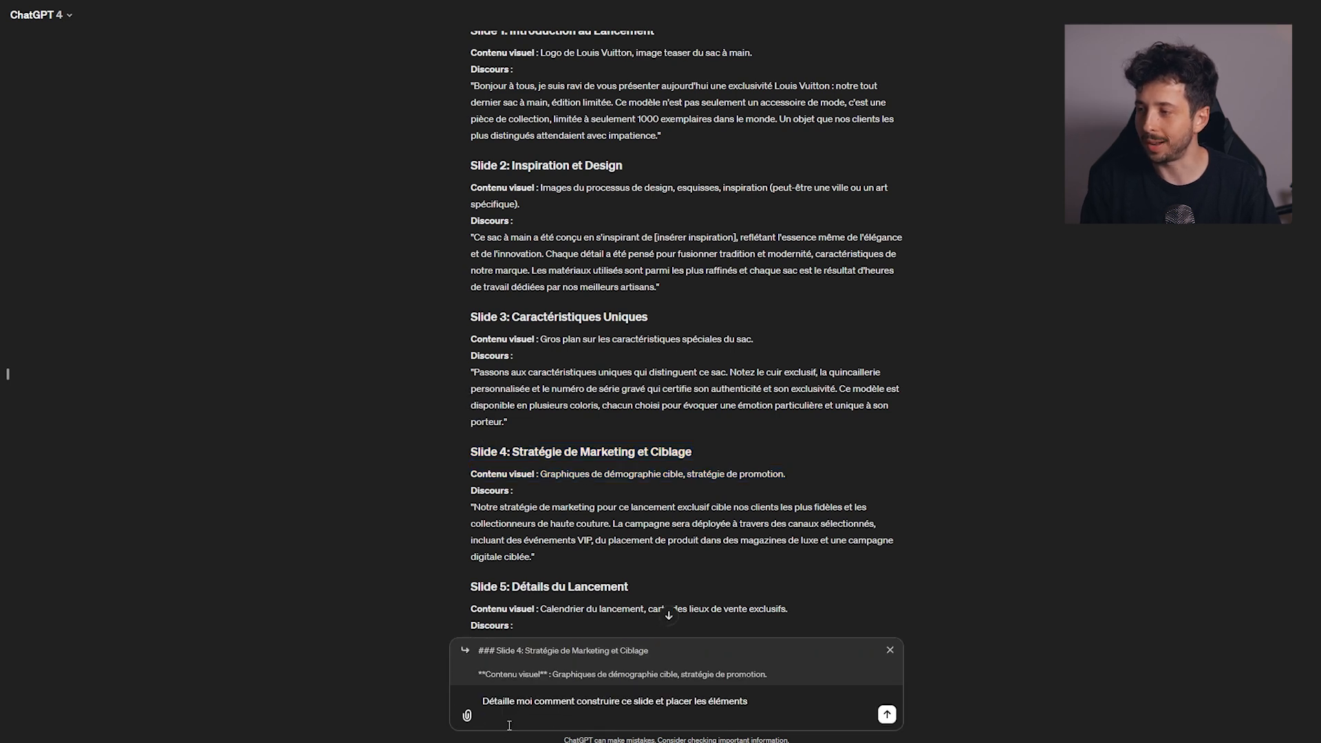
pyautogui.press('BackSpace')
pyautogui.press('Return')
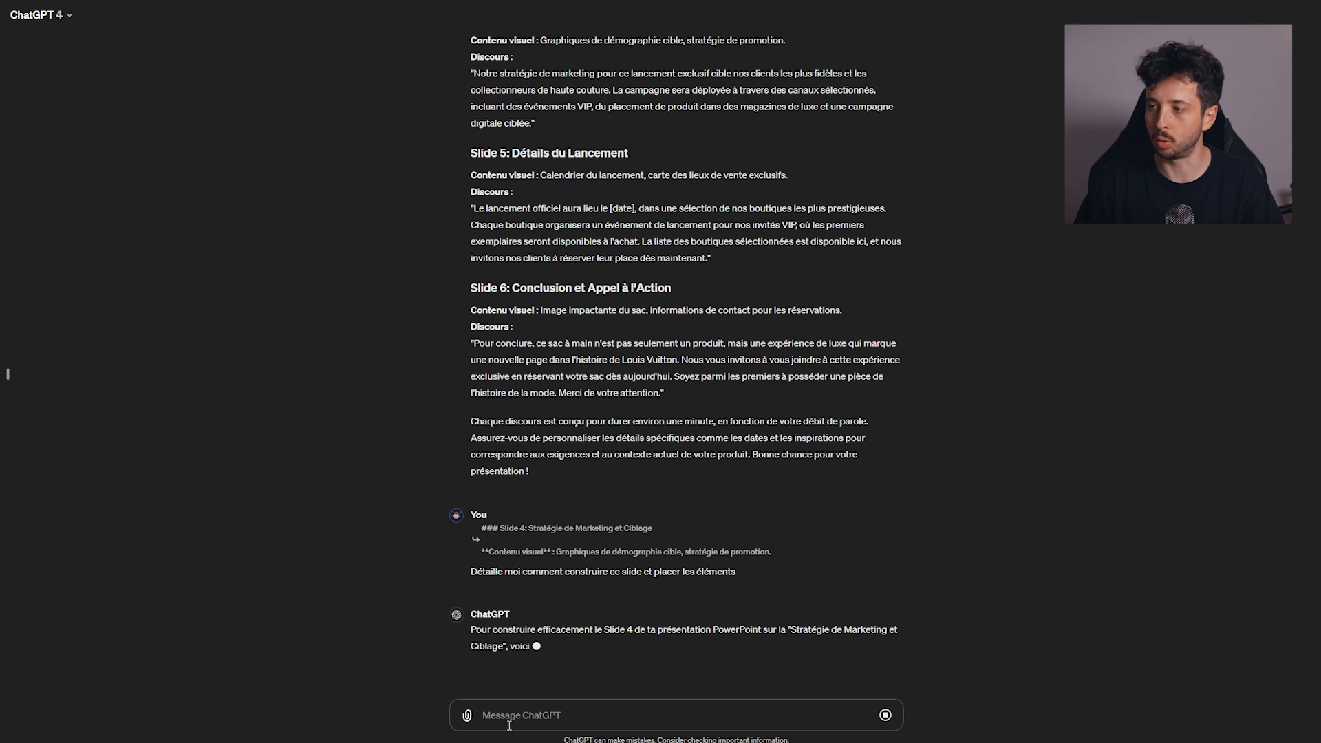
# - Check the Slide 4 excerpt quoted above the follow-up question
pyautogui.moveTo(486, 528); pyautogui.dragTo(612, 518)
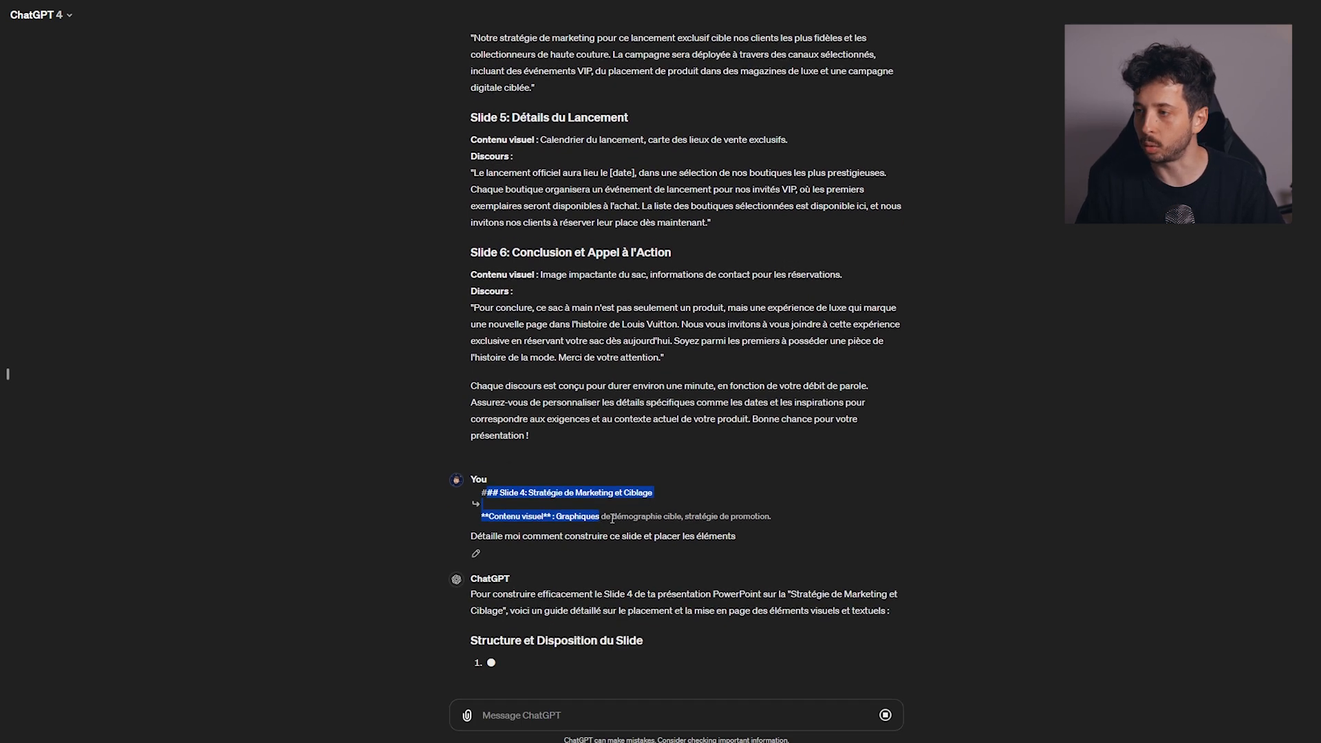
pyautogui.click(612, 516)
pyautogui.moveTo(526, 470); pyautogui.dragTo(662, 464)
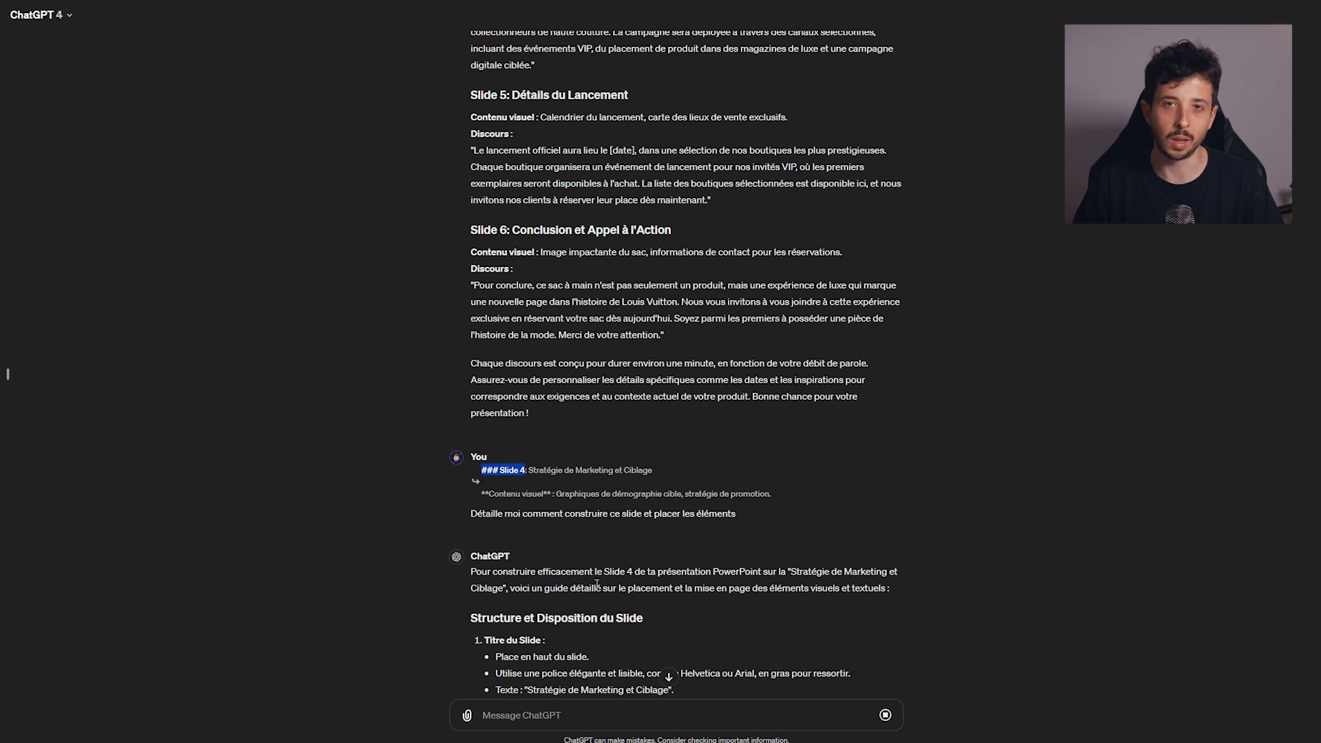
# - Read the detailed Slide 4 construction guide, from the slide title's placement to the oral presentation notes
pyautogui.scroll(-4, 596, 591)
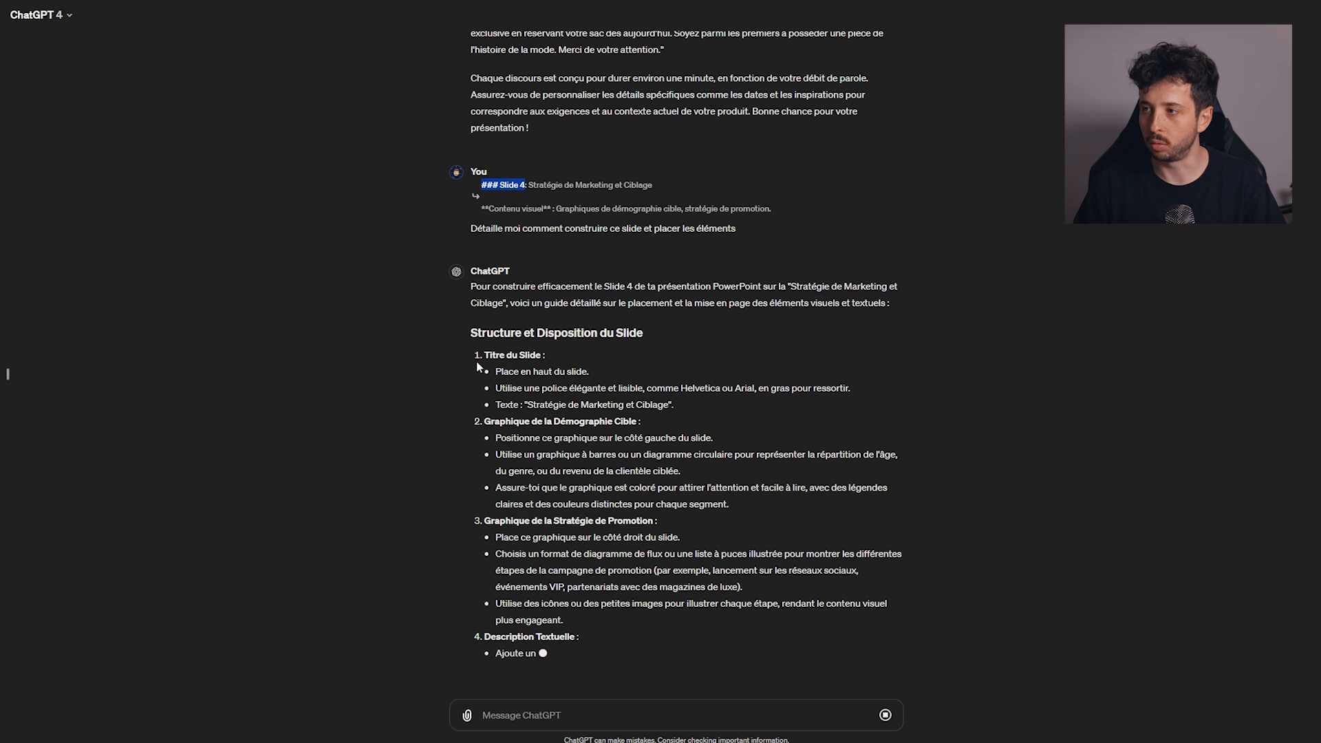
pyautogui.moveTo(493, 339); pyautogui.dragTo(547, 340)
pyautogui.click(529, 389)
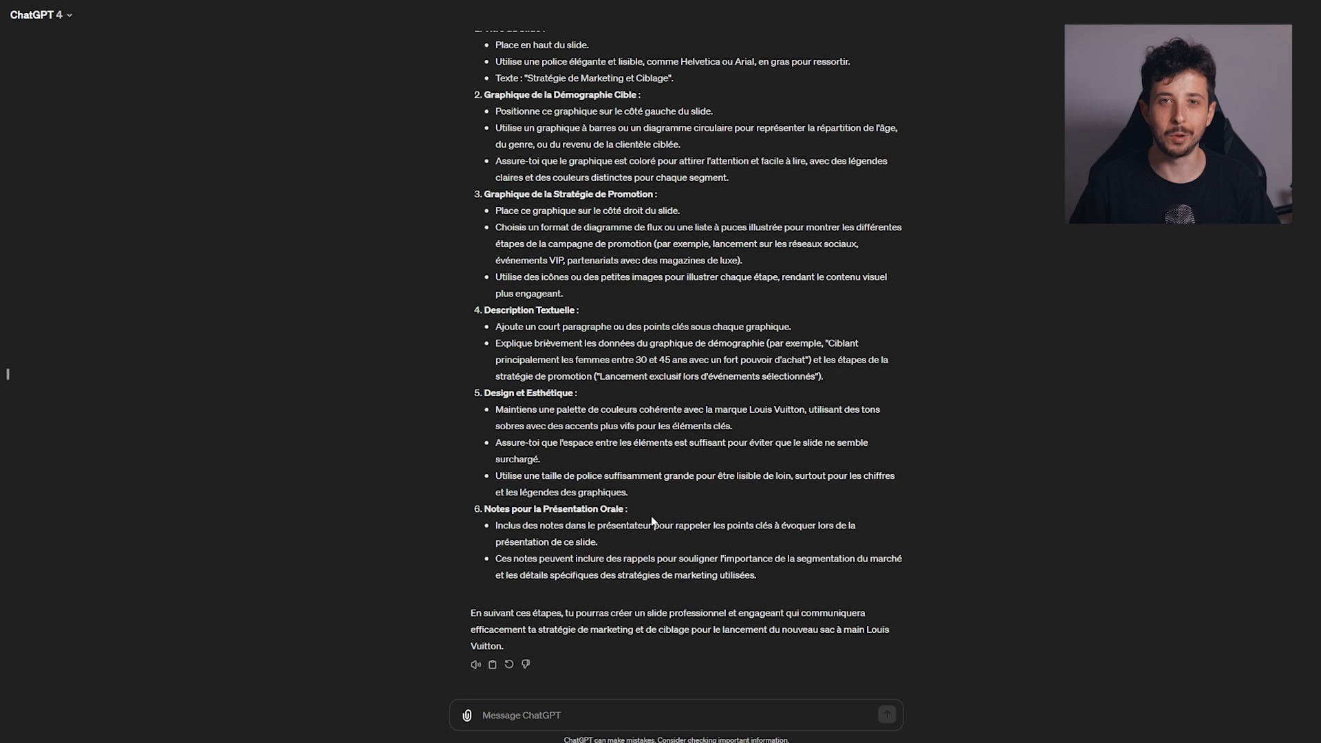
pyautogui.moveTo(627, 510); pyautogui.dragTo(666, 583)
pyautogui.click(627, 511)
pyautogui.click(793, 582)
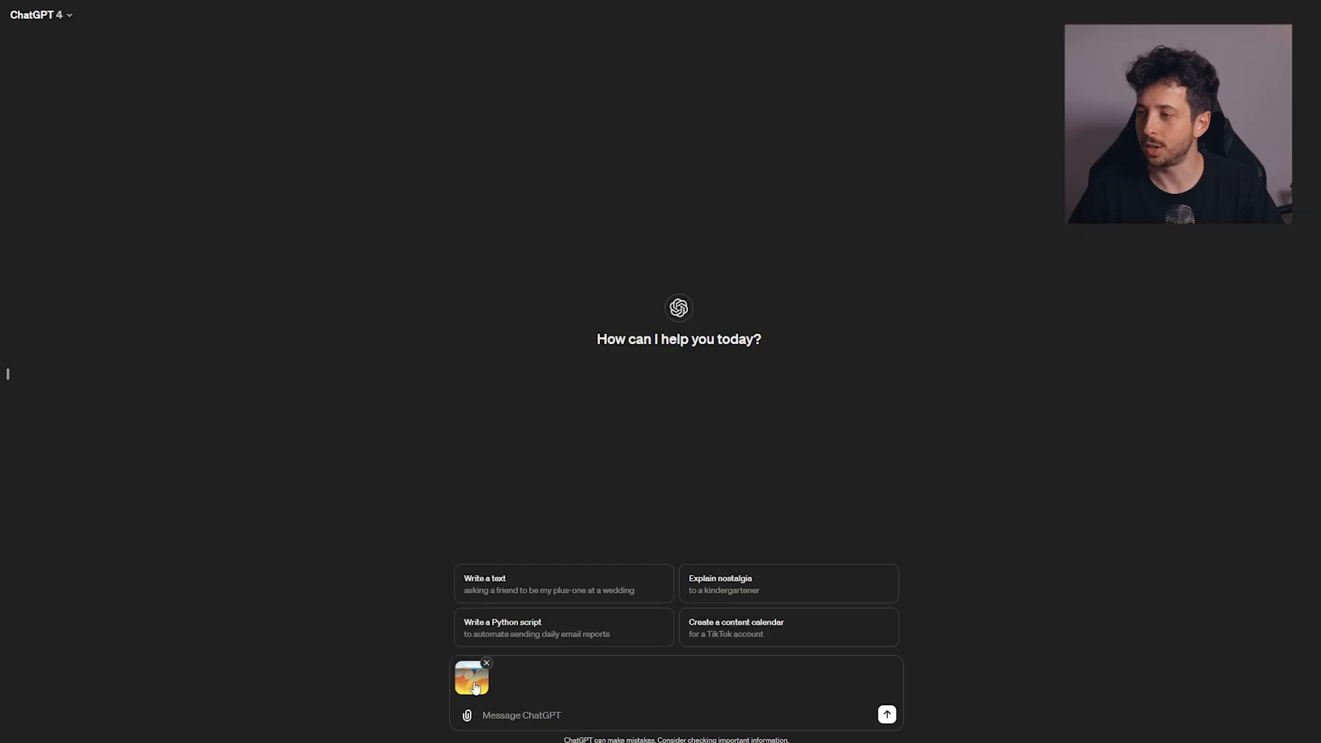
# - Preview the image attached in the new chat and send it with the request "Fais-moi un cours à partir de cette image"
pyautogui.click(473, 683)
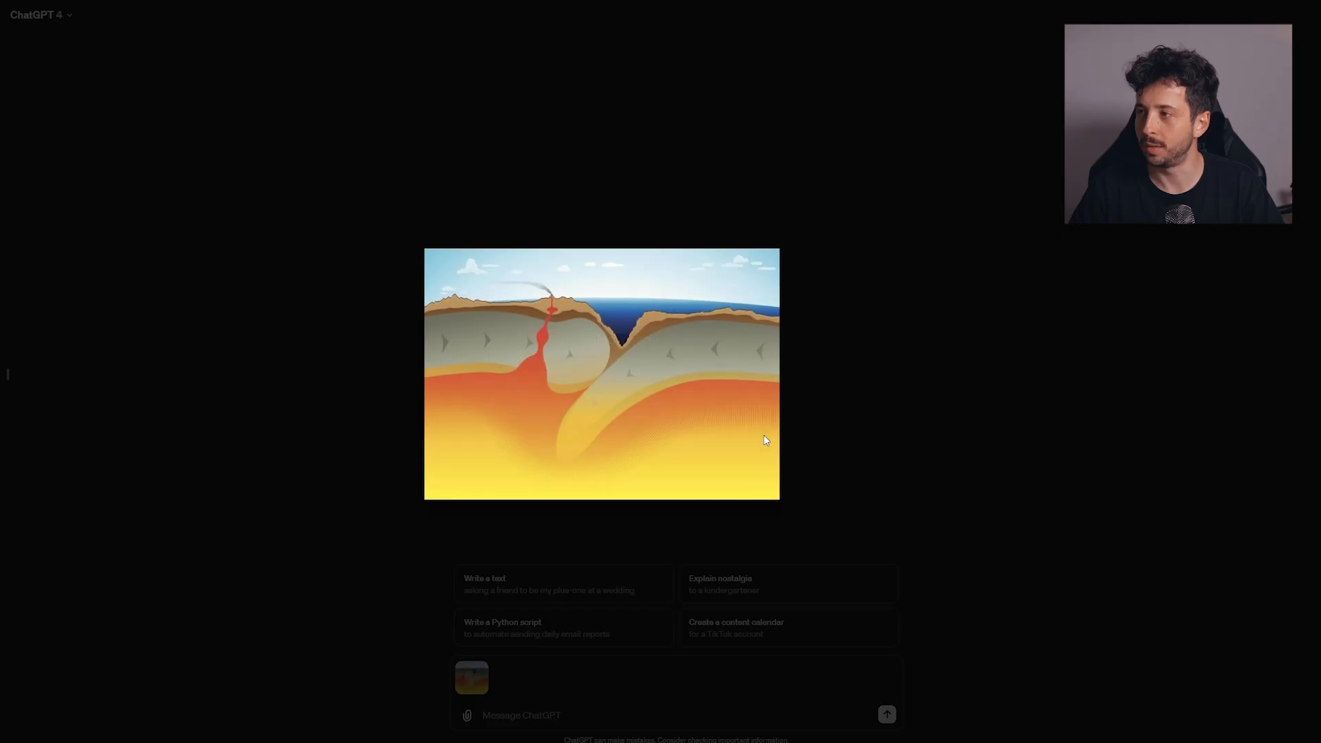
pyautogui.click(504, 686)
pyautogui.write('Fais-moi un cours à partir de cette image')
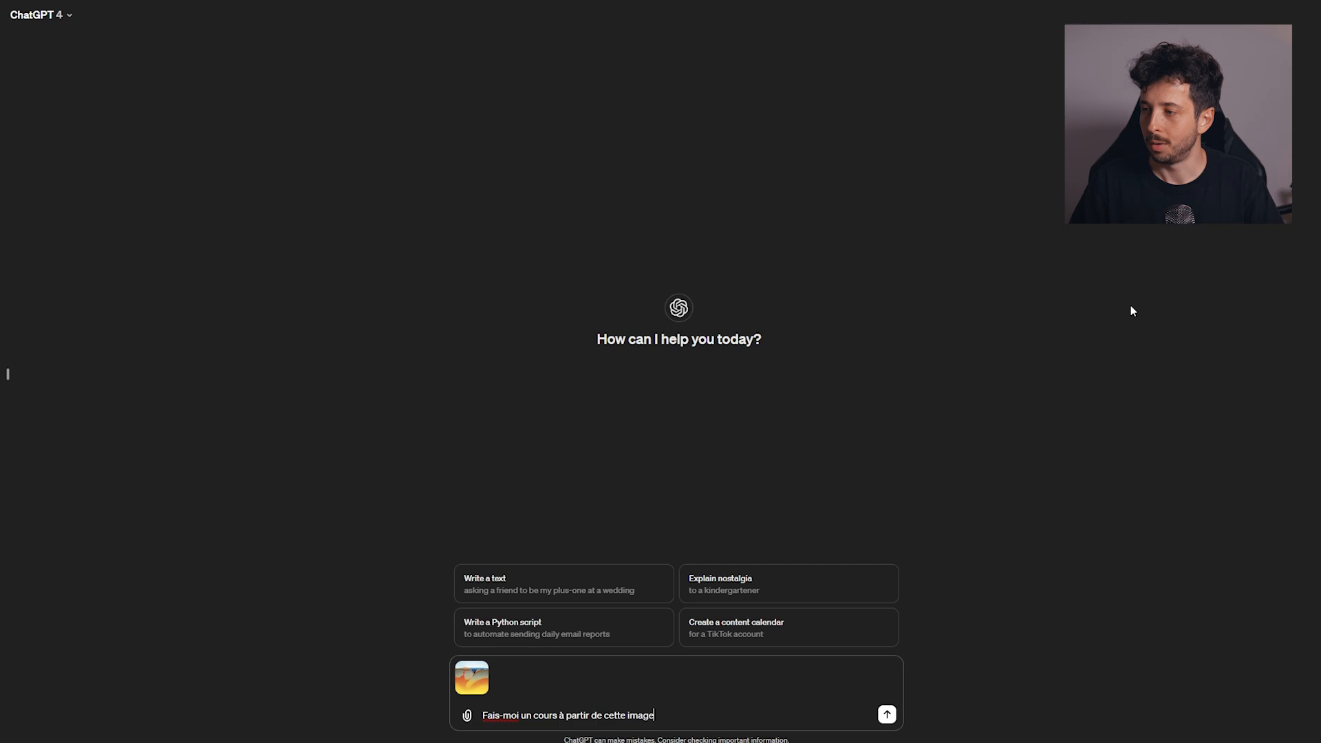
pyautogui.press('Return')
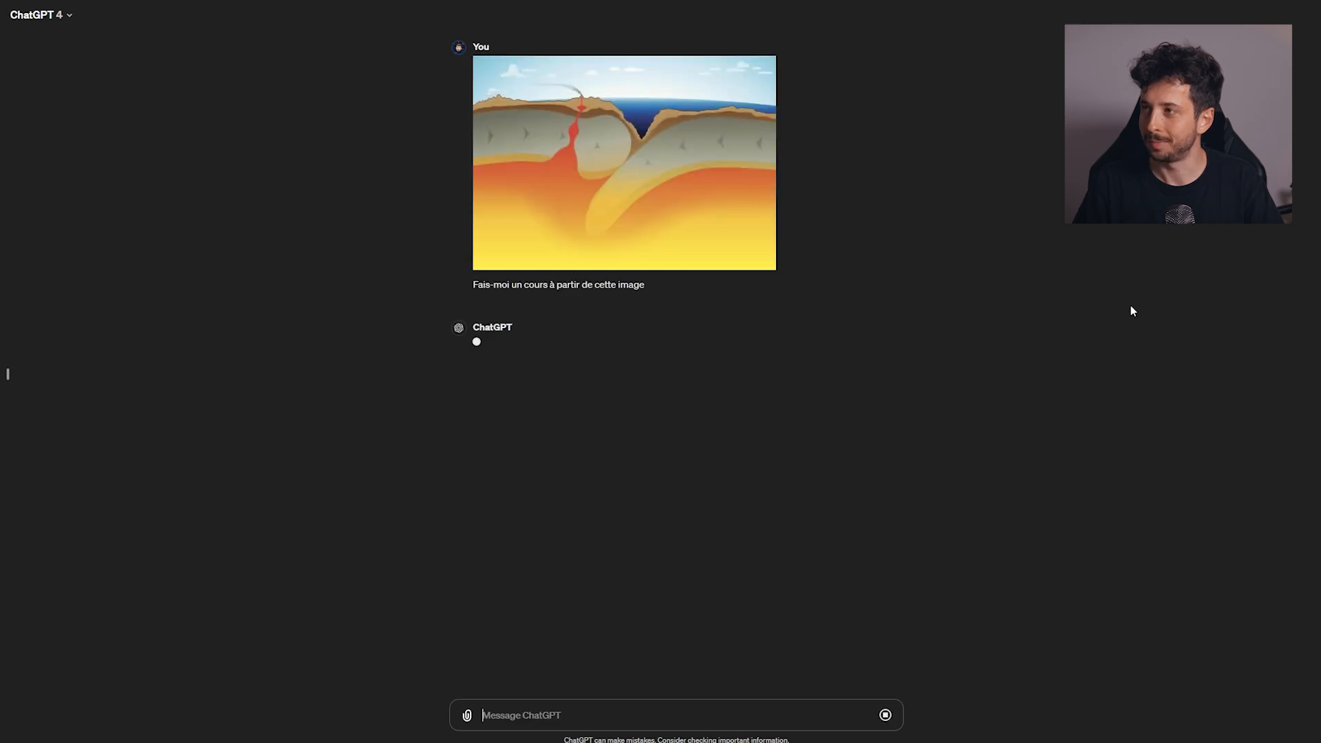
# - Examine the generated course's title, introduction and successive sections, including the one on analysing the image
pyautogui.moveTo(474, 390); pyautogui.dragTo(555, 390)
pyautogui.click(604, 389)
pyautogui.moveTo(651, 390); pyautogui.dragTo(765, 389)
pyautogui.click(774, 392)
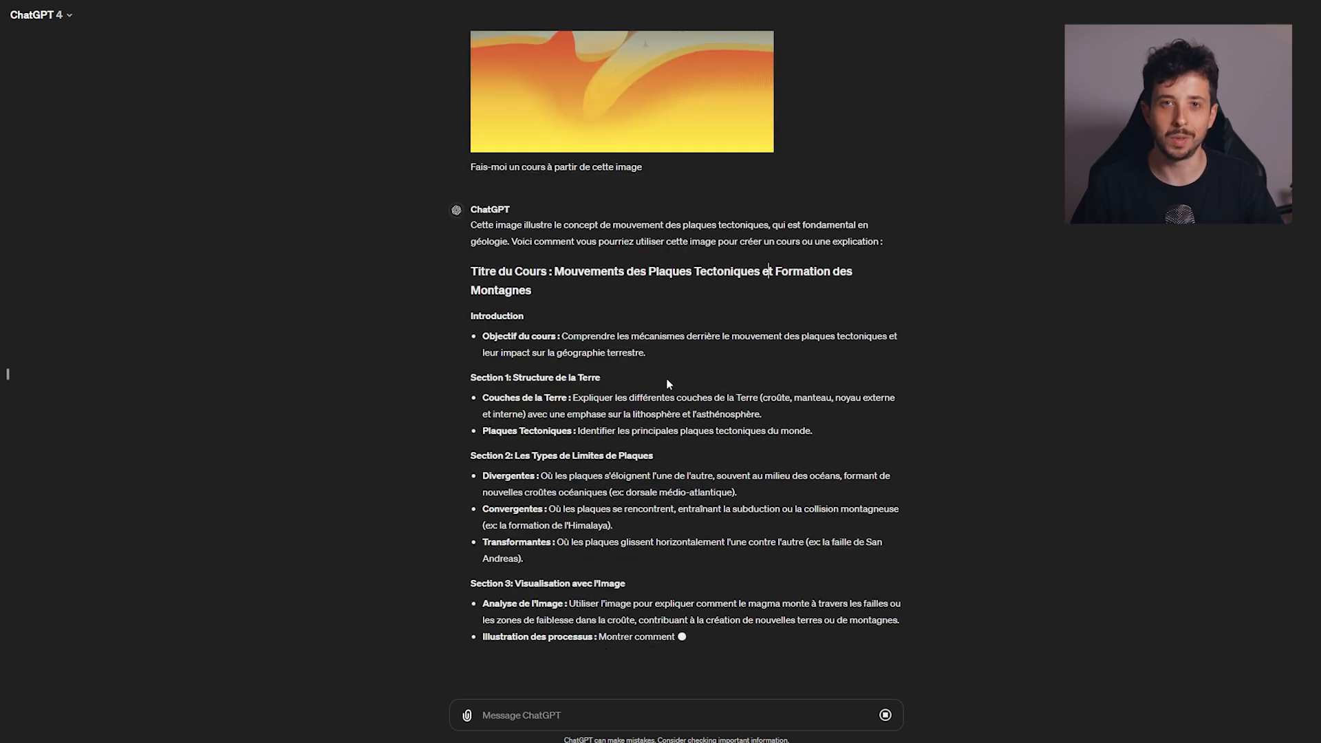
pyautogui.moveTo(469, 252); pyautogui.dragTo(532, 253)
pyautogui.moveTo(471, 315); pyautogui.dragTo(595, 313)
pyautogui.click(521, 365)
pyautogui.moveTo(519, 362); pyautogui.dragTo(600, 361)
pyautogui.moveTo(483, 509); pyautogui.dragTo(582, 509)
pyautogui.click(576, 509)
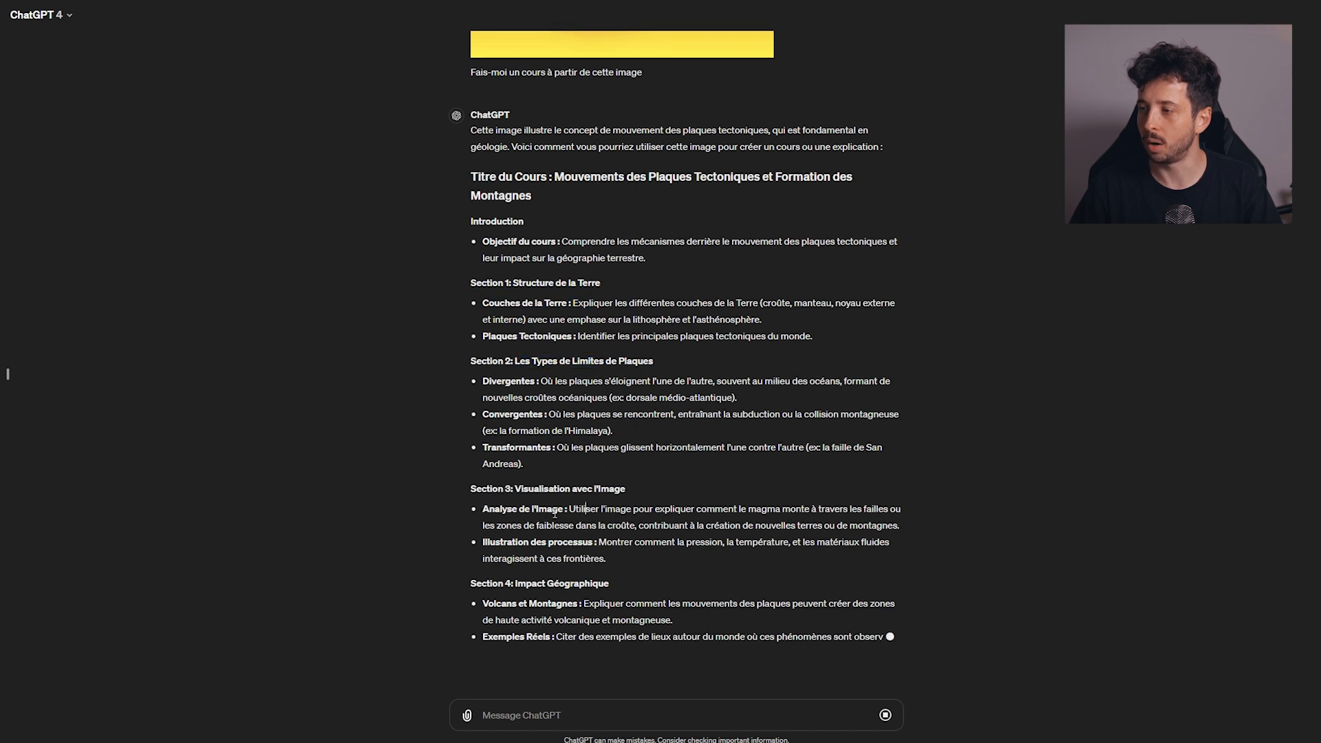
# - Quote the course's "Section 4: Impact Géographique" in a reply and send the request "Détaille-moi cette partie"
pyautogui.moveTo(525, 418); pyautogui.dragTo(469, 324)
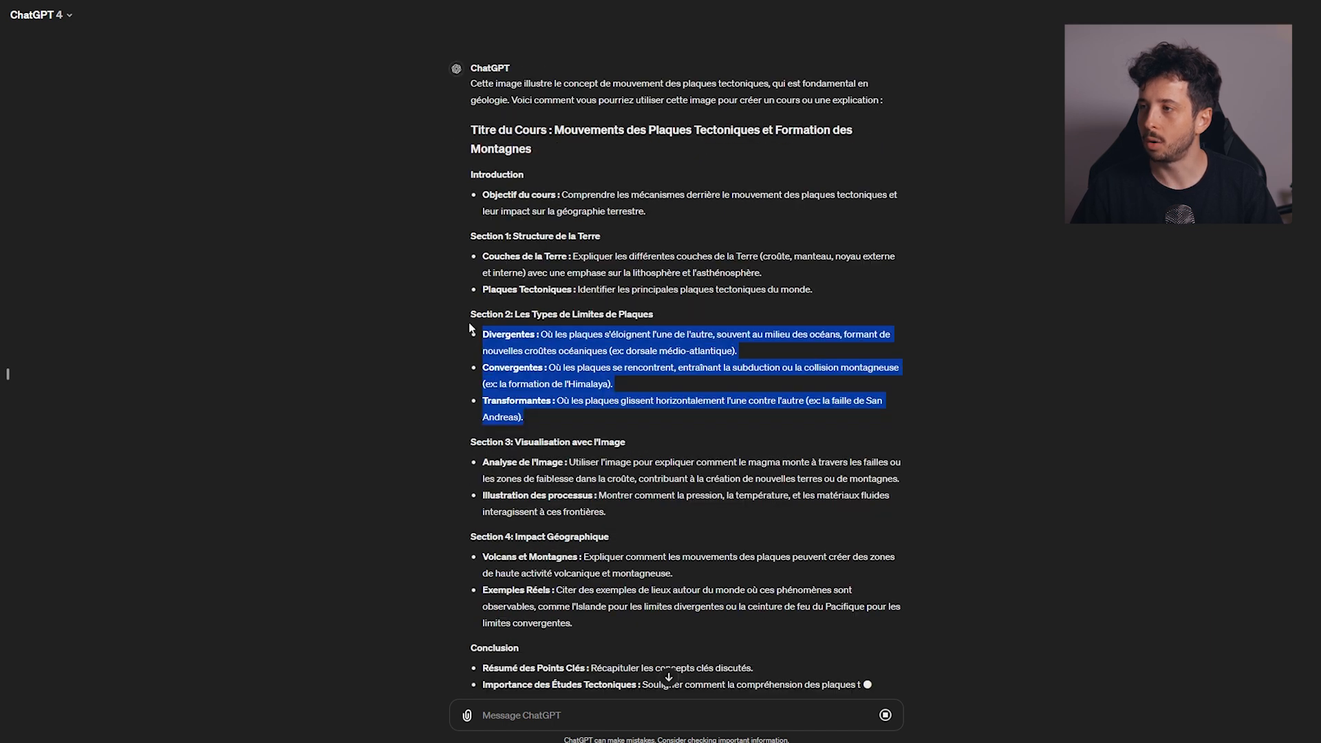
pyautogui.click(472, 329)
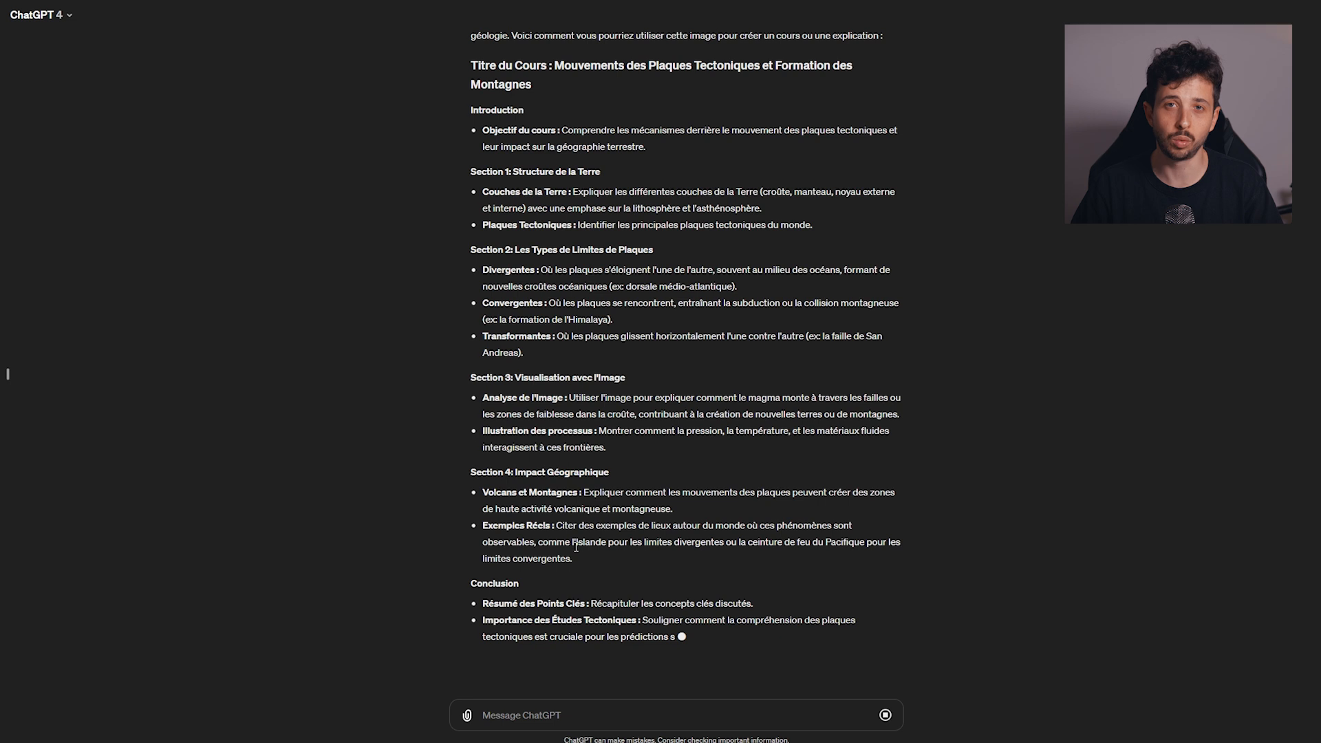
pyautogui.moveTo(471, 389); pyautogui.dragTo(604, 474)
pyautogui.click(480, 370)
pyautogui.write('Détaille-moi cette partie')
pyautogui.press('Return')
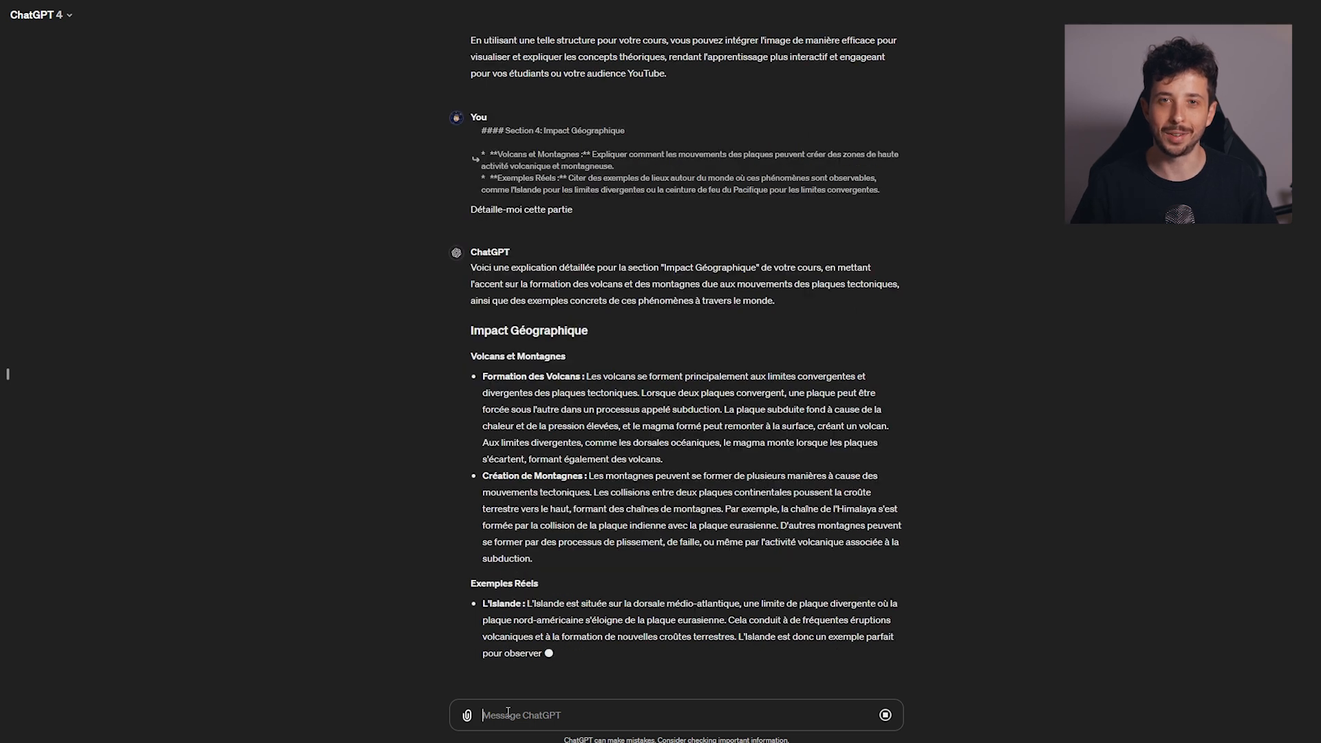
# - Review the earlier text above the new answer and return to the detailed "Impact Géographique" explanation
pyautogui.scroll(4, 543, 274)
pyautogui.scroll(1, 544, 274)
pyautogui.moveTo(471, 99); pyautogui.dragTo(631, 190)
pyautogui.click(630, 191)
pyautogui.scroll(-4, 580, 289)
pyautogui.scroll(-3, 580, 293)
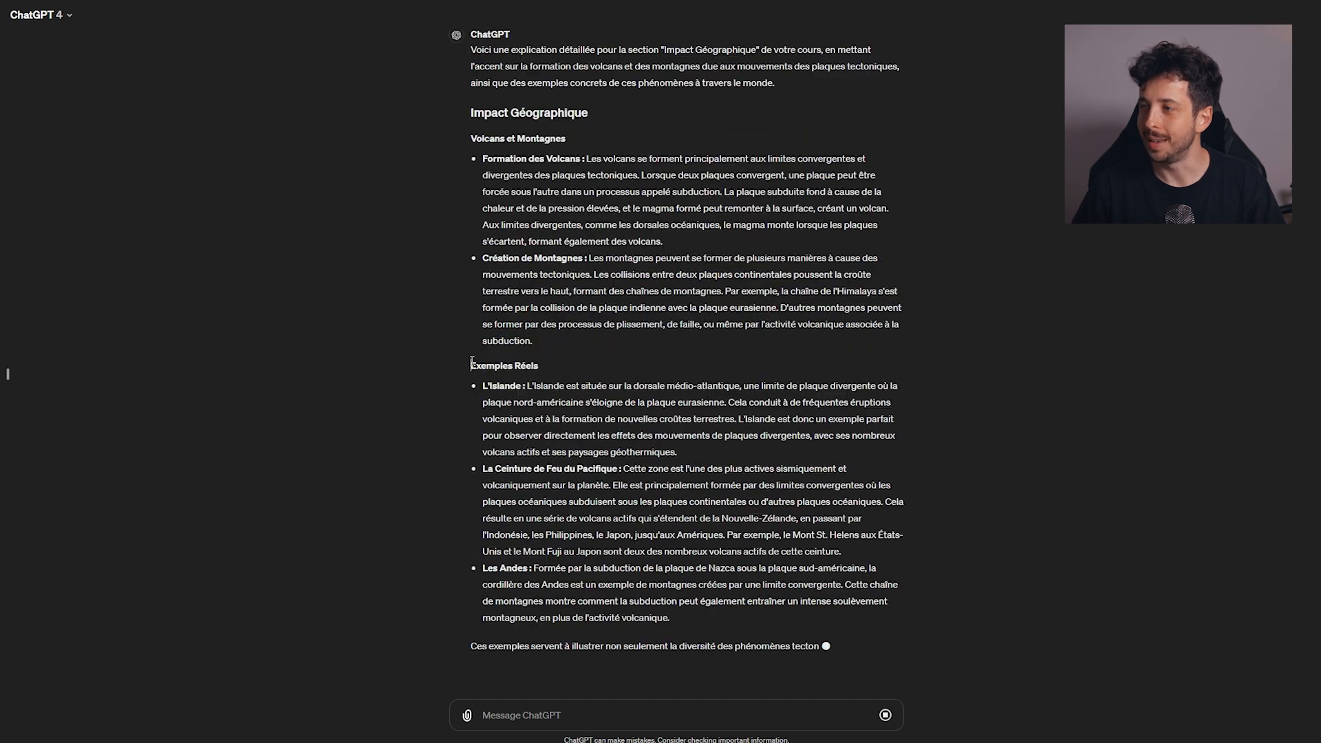
# - Read the "Exemples Réels" part of the detailed explanation, covering L'Islande, La Ceinture de Feu du Pacifique and Les Andes
pyautogui.moveTo(471, 364); pyautogui.dragTo(551, 352)
pyautogui.click(451, 362)
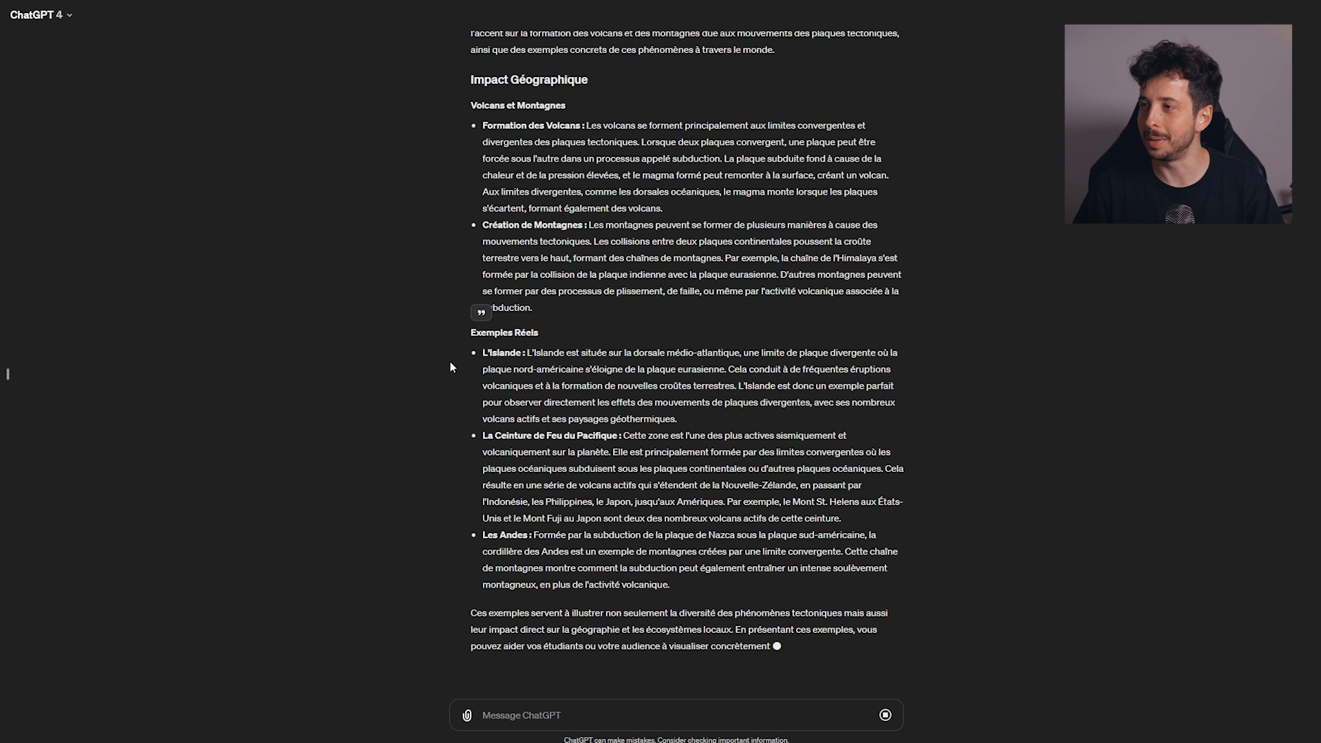
pyautogui.moveTo(483, 341); pyautogui.dragTo(521, 339)
pyautogui.click(521, 339)
pyautogui.moveTo(483, 419); pyautogui.dragTo(621, 420)
pyautogui.click(618, 421)
pyautogui.click(525, 518)
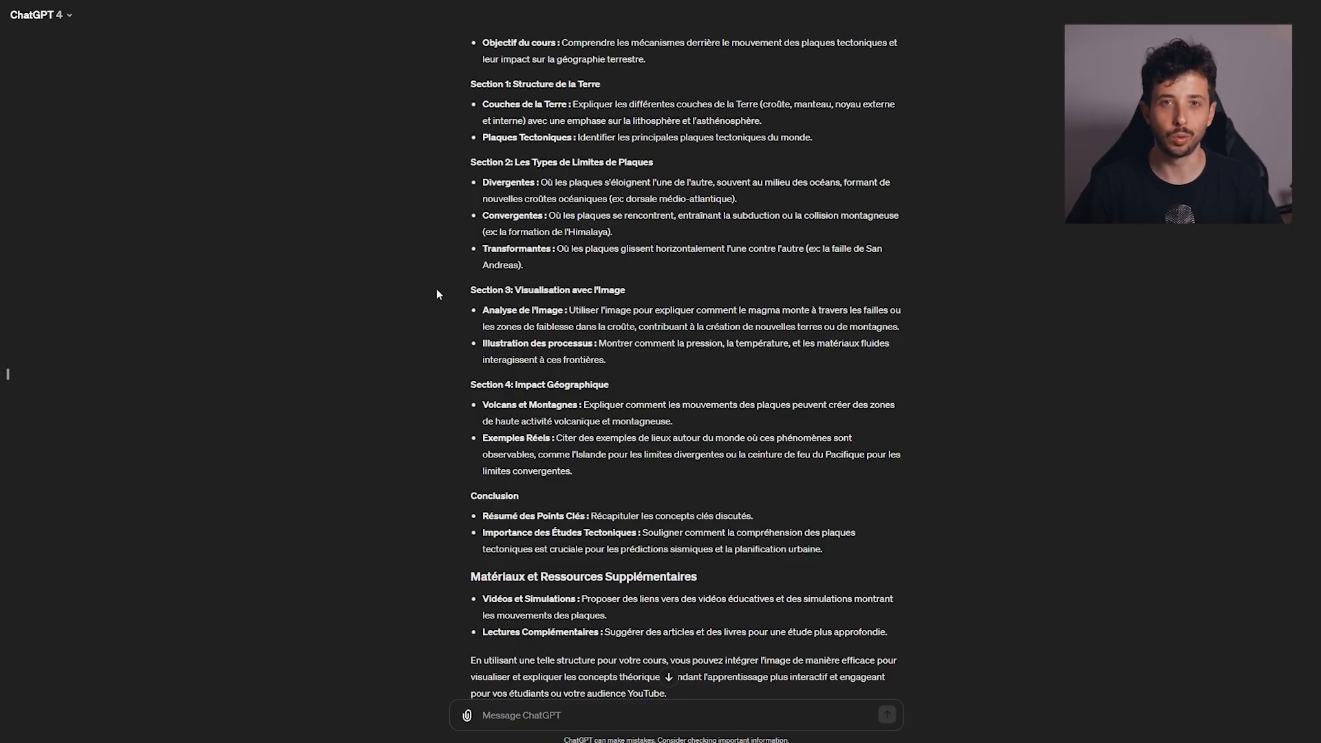
# - Quote the original course from its title through the Conclusion and send the request "Explique-moi ça avec une analogie"
pyautogui.scroll(2, 436, 289)
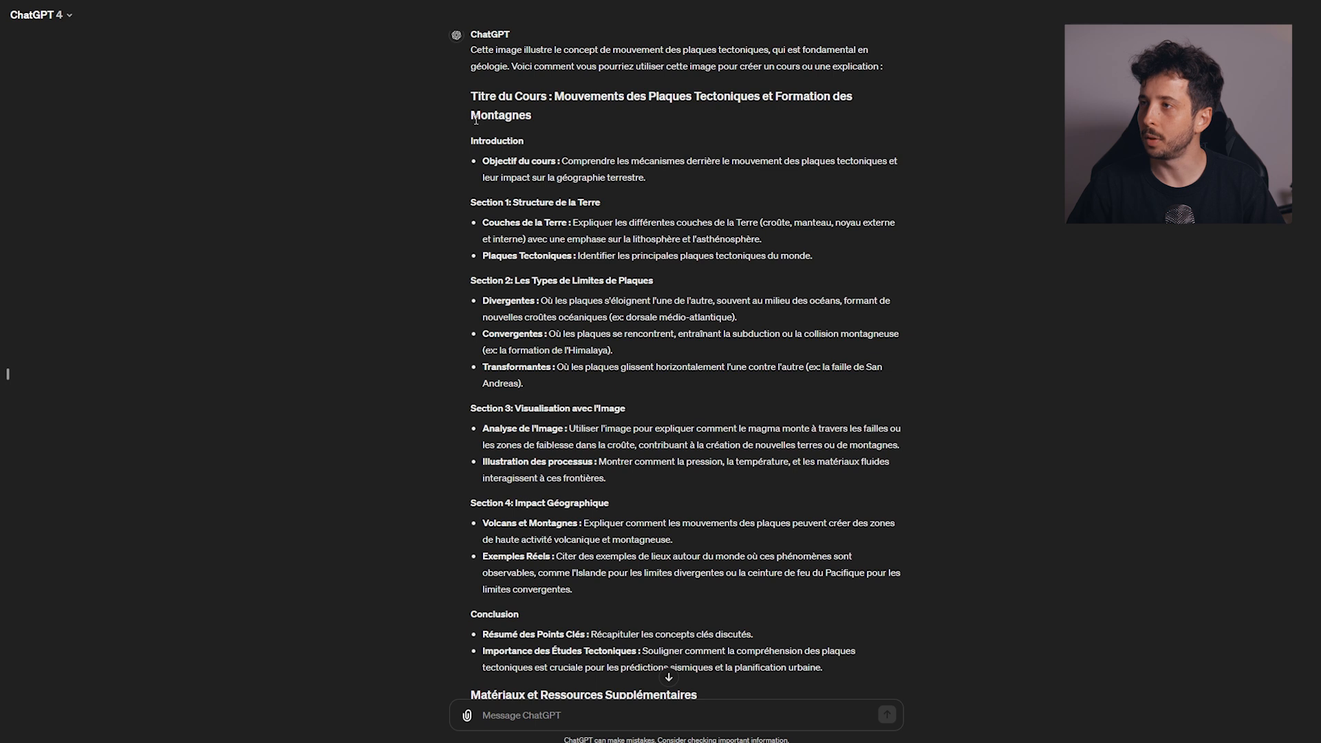
pyautogui.moveTo(474, 96); pyautogui.dragTo(813, 399)
pyautogui.scroll(-4, 695, 587)
pyautogui.scroll(5, 482, 110)
pyautogui.click(483, 115)
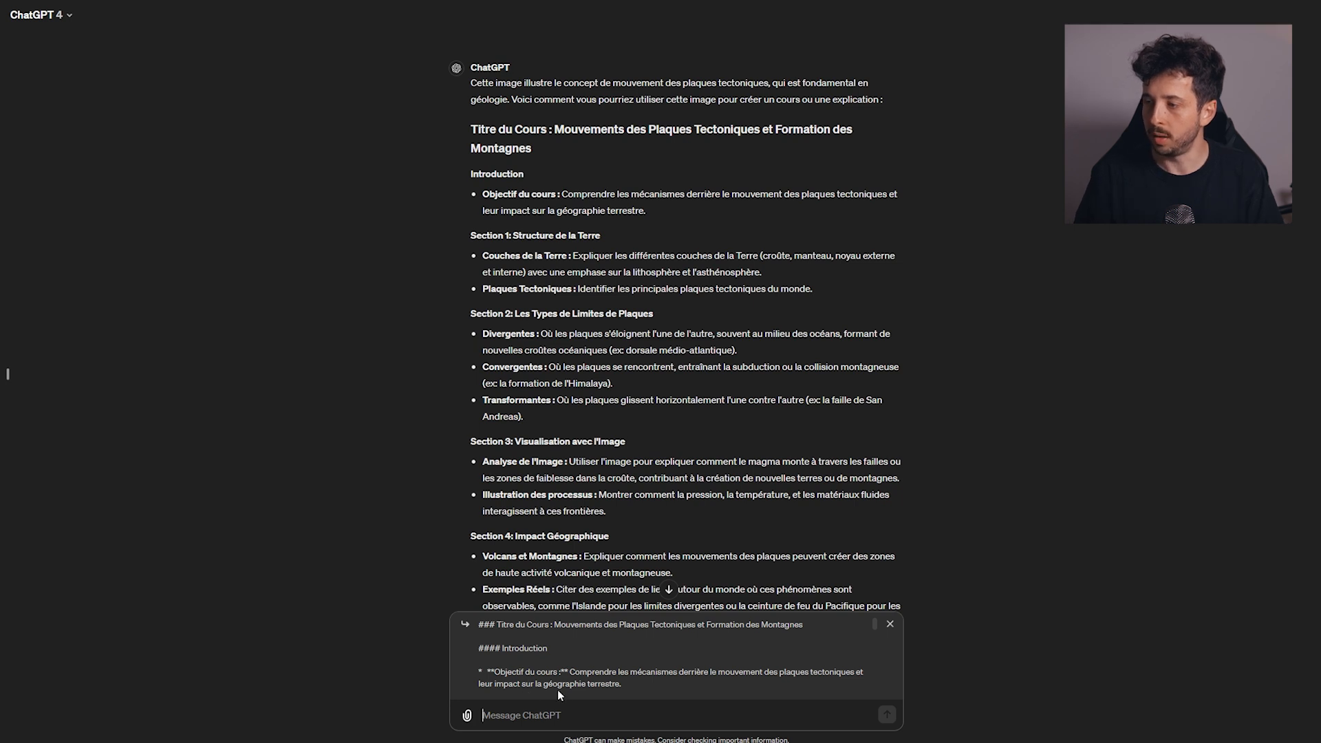
pyautogui.write('Explique-moi ça avec une analogie')
pyautogui.press('Return')
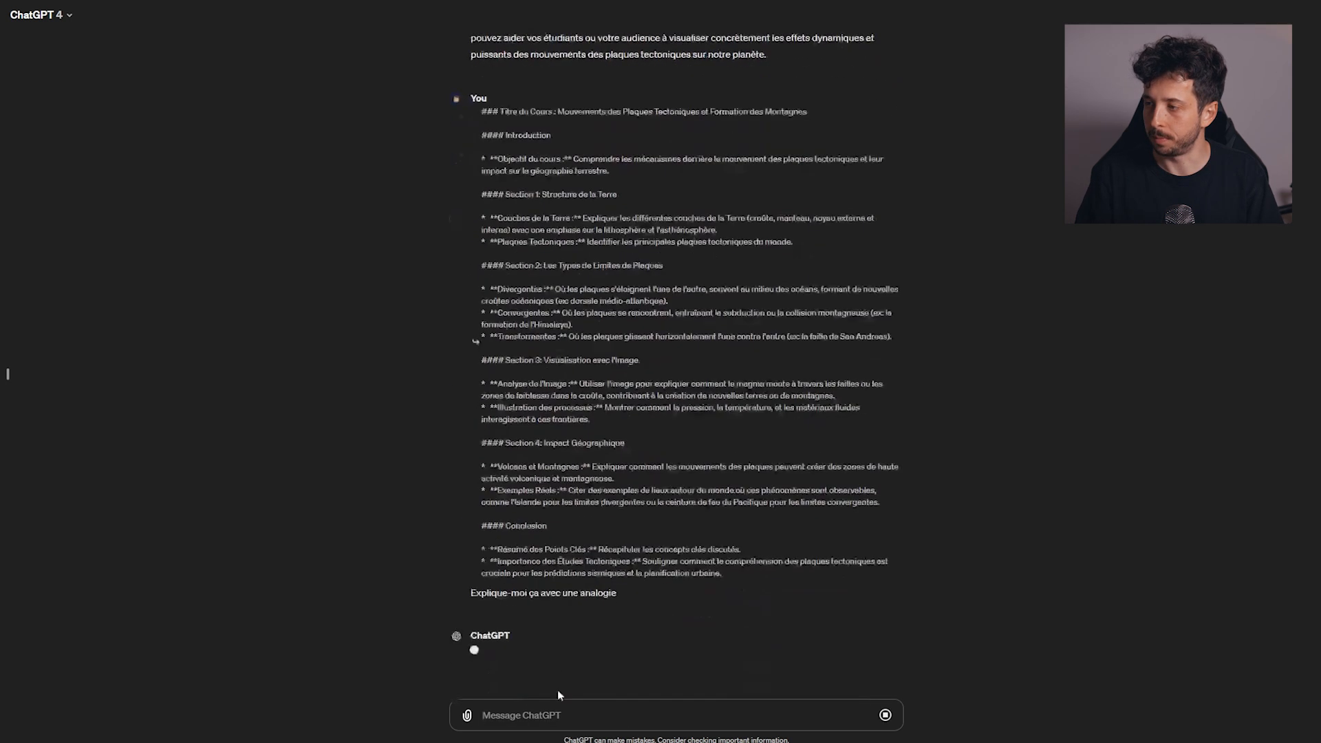
# - Read the analogy's introduction and its Section 1 points on the Earth's layers and the tectonic plates
pyautogui.moveTo(583, 534); pyautogui.dragTo(783, 528)
pyautogui.click(787, 528)
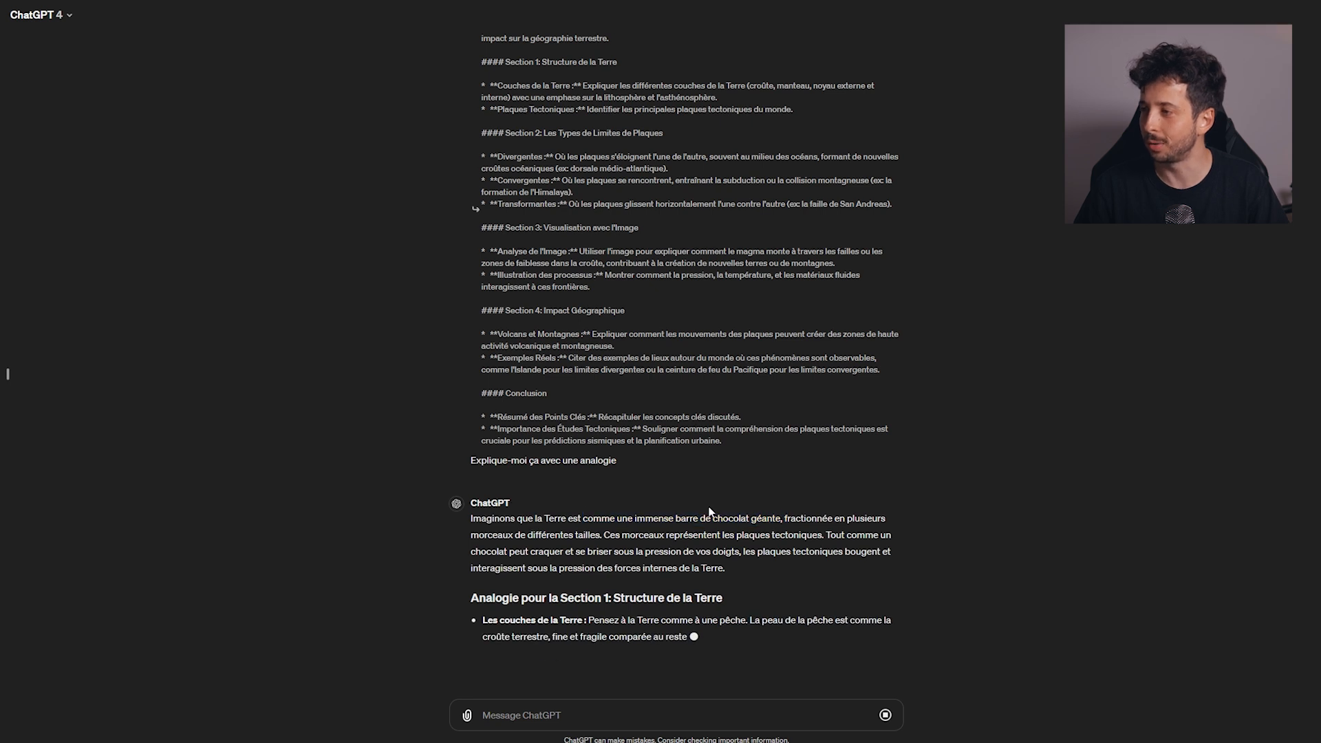
pyautogui.moveTo(470, 535); pyautogui.dragTo(600, 529)
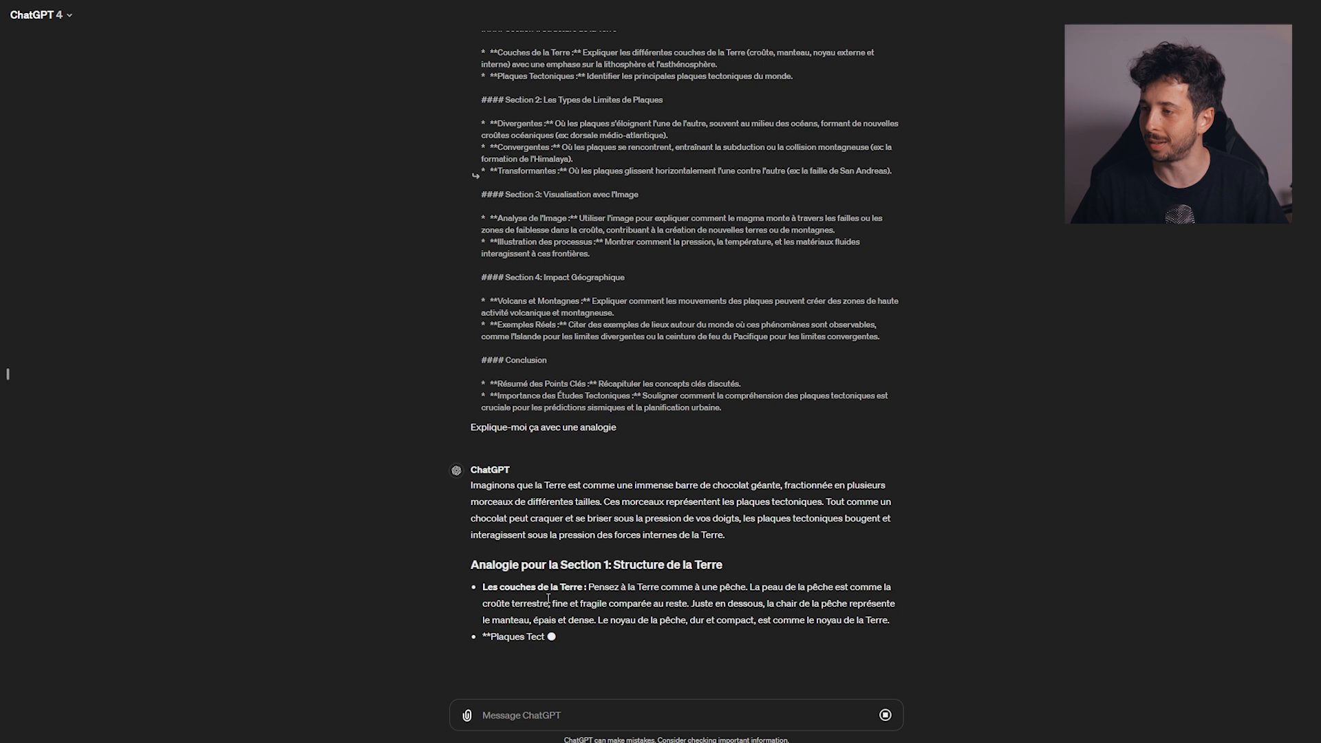
pyautogui.moveTo(501, 562); pyautogui.dragTo(672, 560)
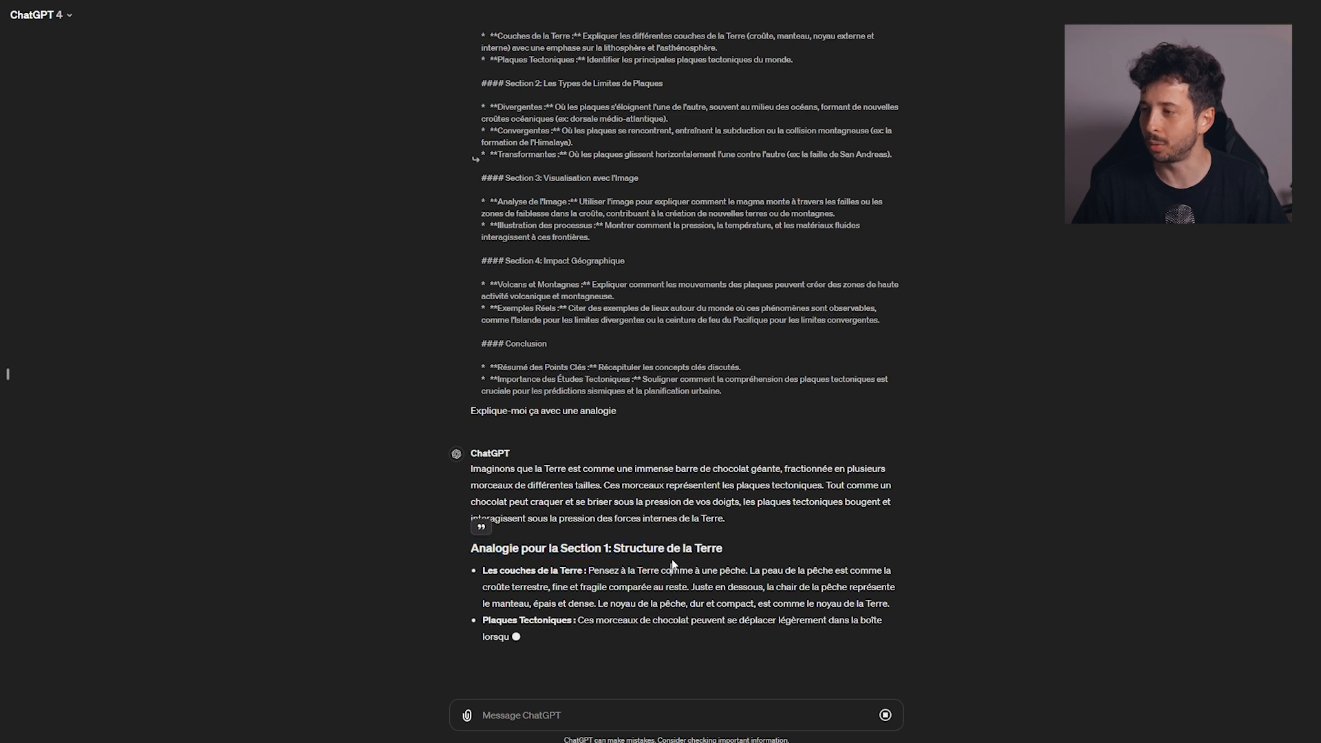
pyautogui.moveTo(483, 569); pyautogui.dragTo(840, 454)
pyautogui.click(549, 466)
pyautogui.click(702, 455)
pyautogui.moveTo(500, 474); pyautogui.dragTo(890, 439)
pyautogui.click(562, 455)
pyautogui.click(917, 442)
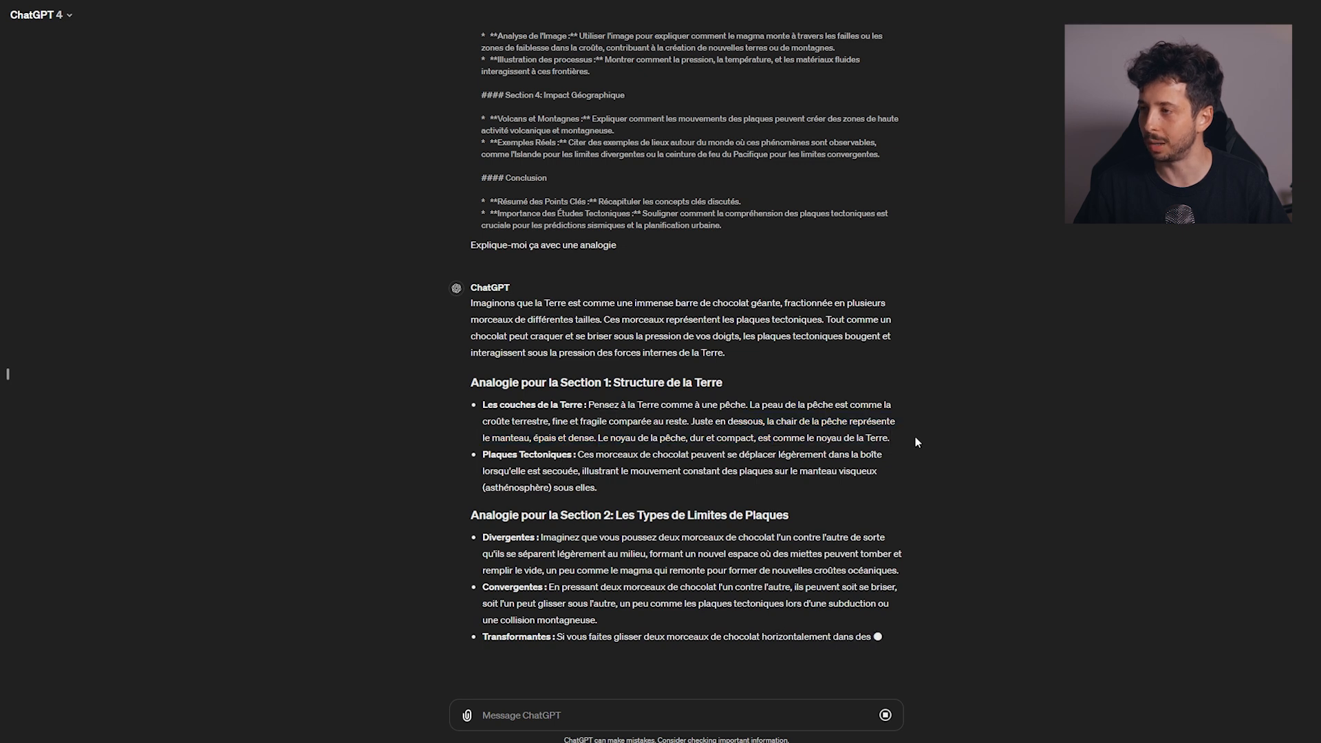
# - Examine the analogies for Section 2 on plate boundaries, Section 3 on the image and Section 4 on geographic impact
pyautogui.moveTo(487, 433); pyautogui.dragTo(776, 393)
pyautogui.moveTo(500, 392); pyautogui.dragTo(596, 371)
pyautogui.click(598, 370)
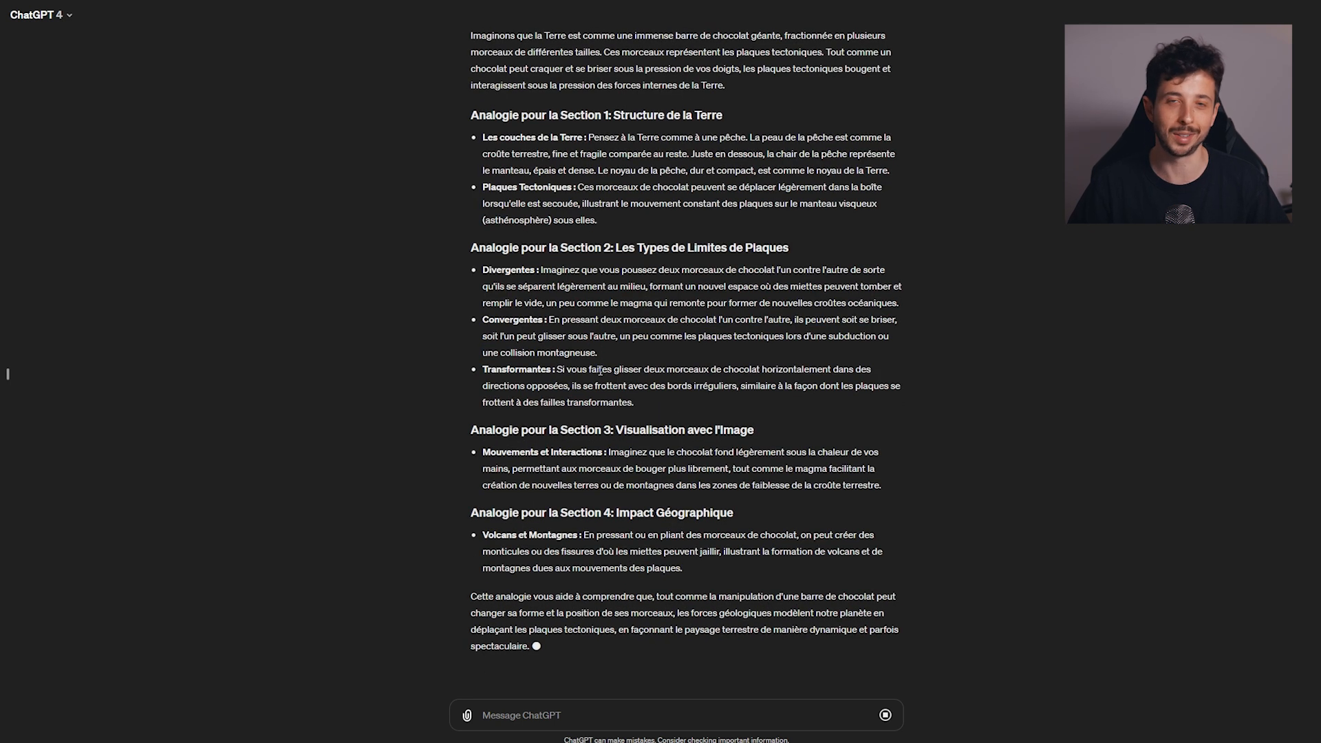
pyautogui.scroll(4, 600, 371)
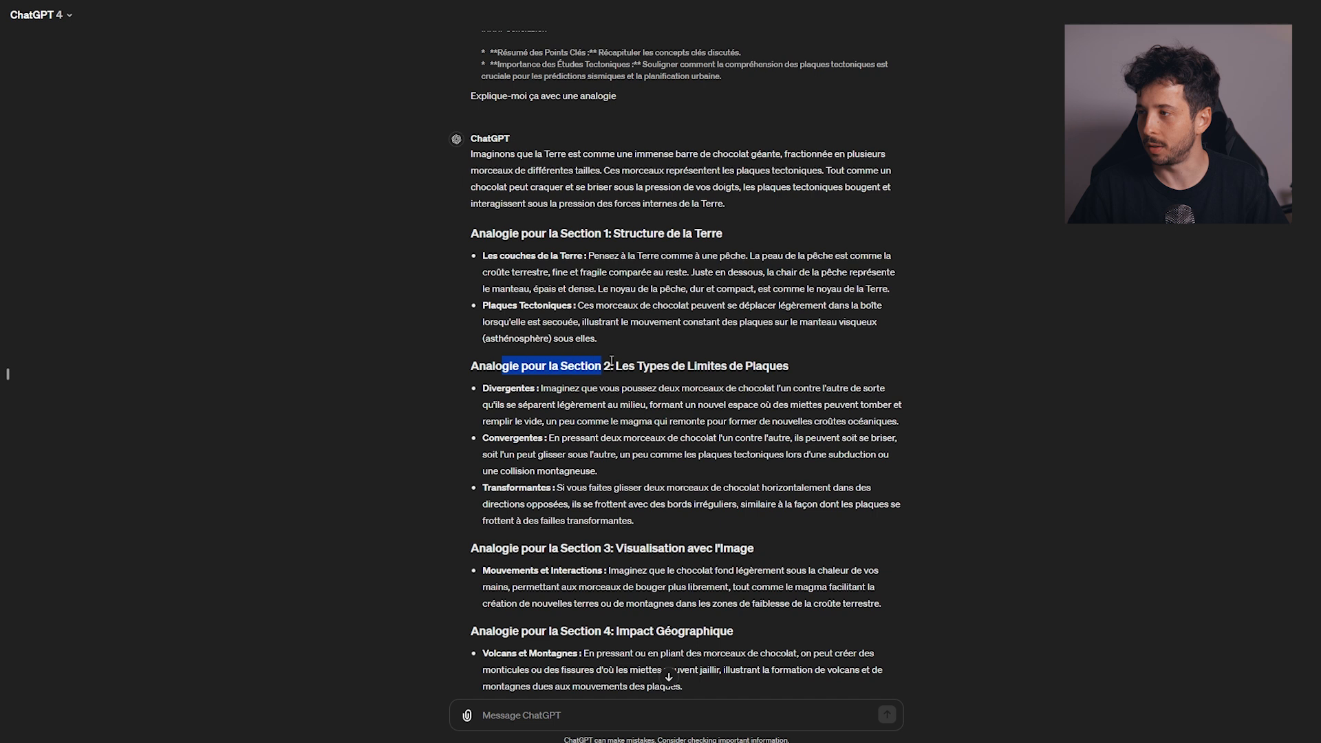
pyautogui.scroll(-4, 627, 359)
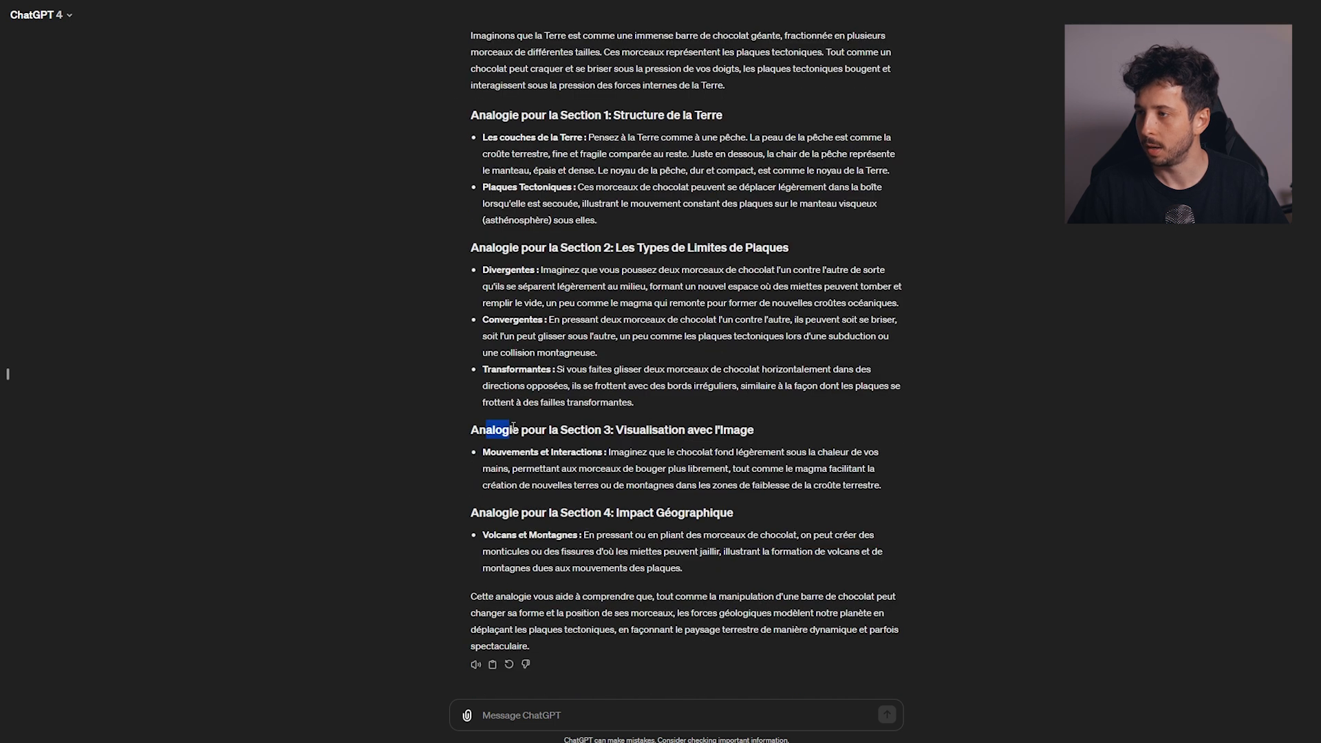
pyautogui.moveTo(508, 514); pyautogui.dragTo(679, 514)
pyautogui.click(685, 515)
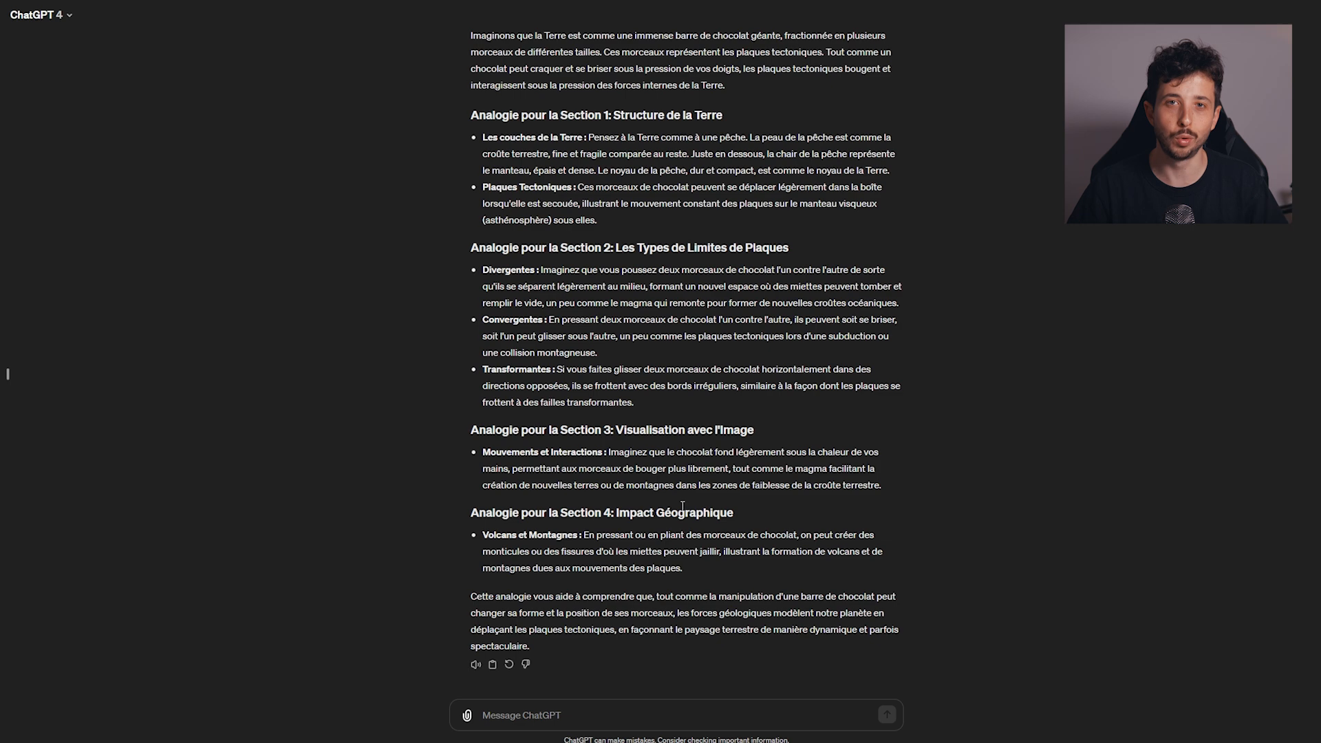
# - Quote the original course again from its title through the Conclusion and send the request "Explique ça à un enfant"
pyautogui.scroll(20, 613, 455)
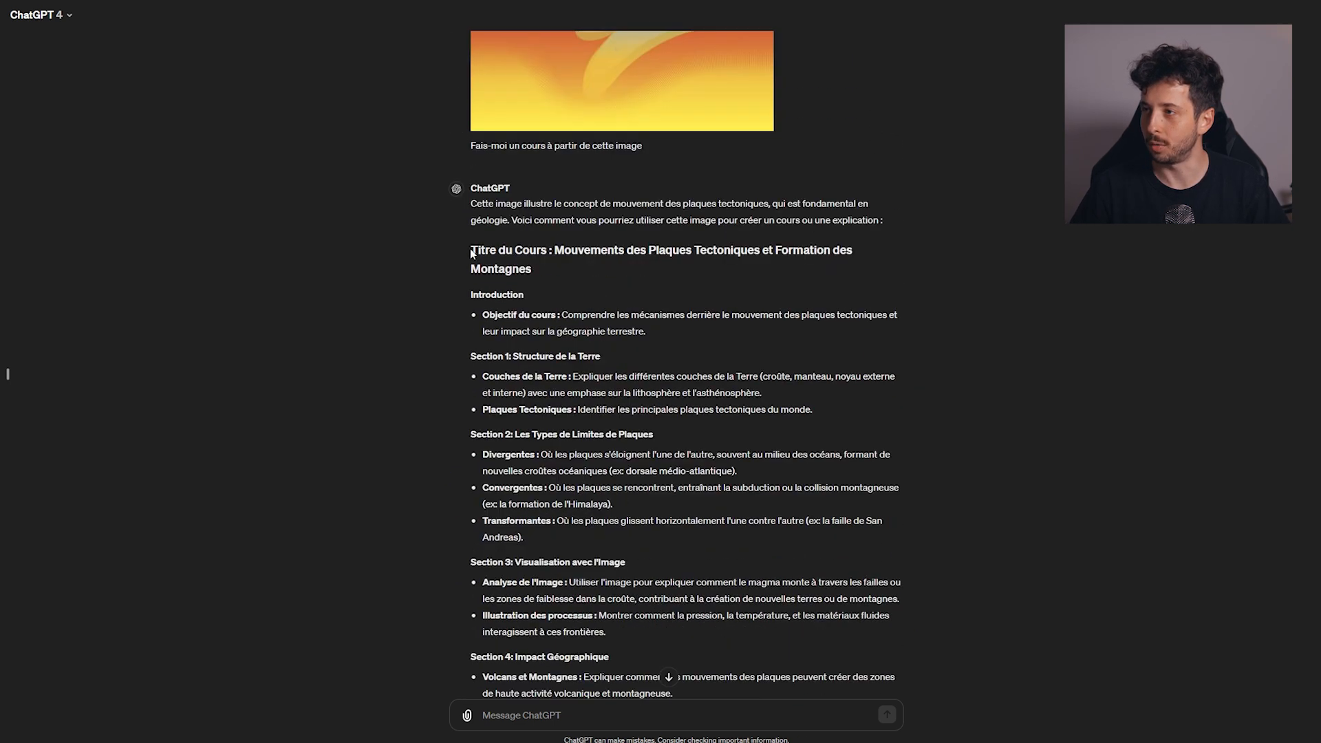
pyautogui.moveTo(472, 250); pyautogui.dragTo(822, 286)
pyautogui.scroll(-8, 818, 289)
pyautogui.scroll(8, 806, 210)
pyautogui.click(481, 261)
pyautogui.write('Explique ça à un enfant')
pyautogui.press('Return')
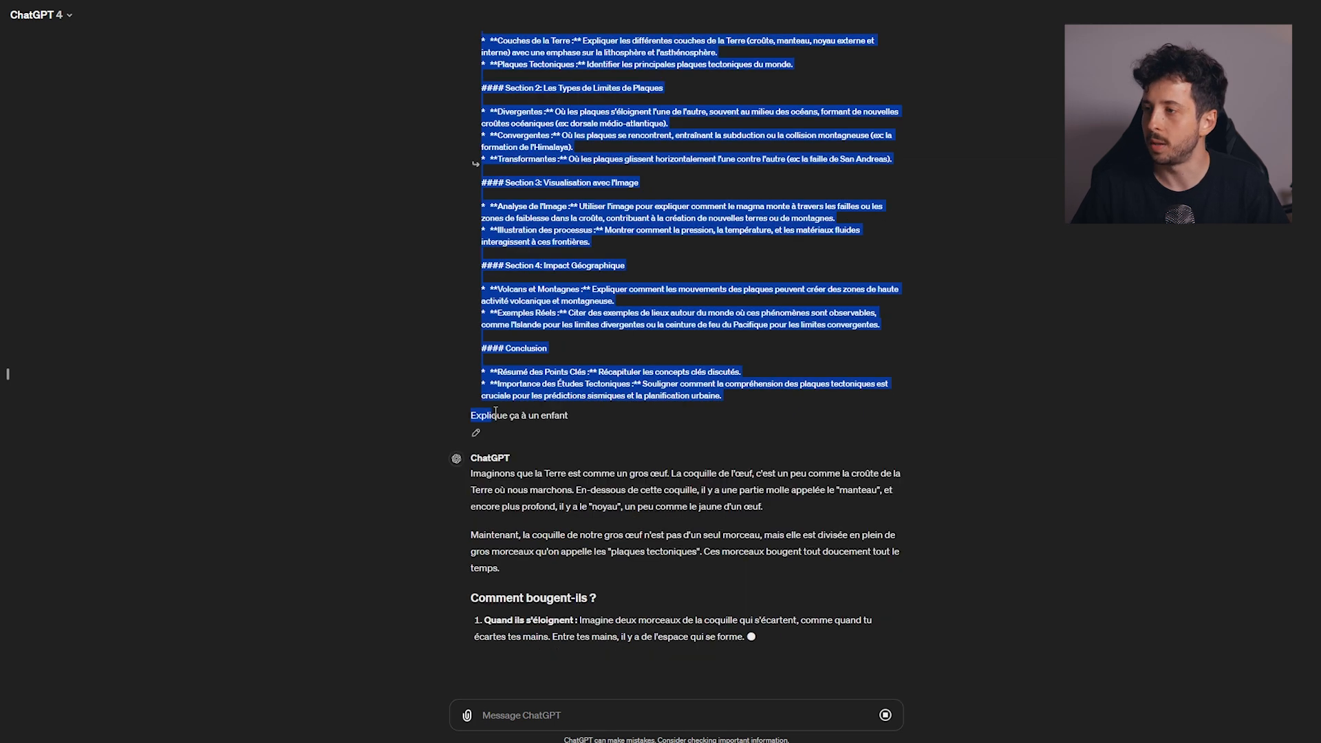
# - Check the child-level request below the quote and read the opening paragraph of its answer
pyautogui.moveTo(497, 414)
pyautogui.mouseDown()
pyautogui.moveTo(586, 409)
pyautogui.moveTo(471, 416)
pyautogui.mouseUp()
pyautogui.click(588, 403)
pyautogui.moveTo(481, 424); pyautogui.dragTo(656, 423)
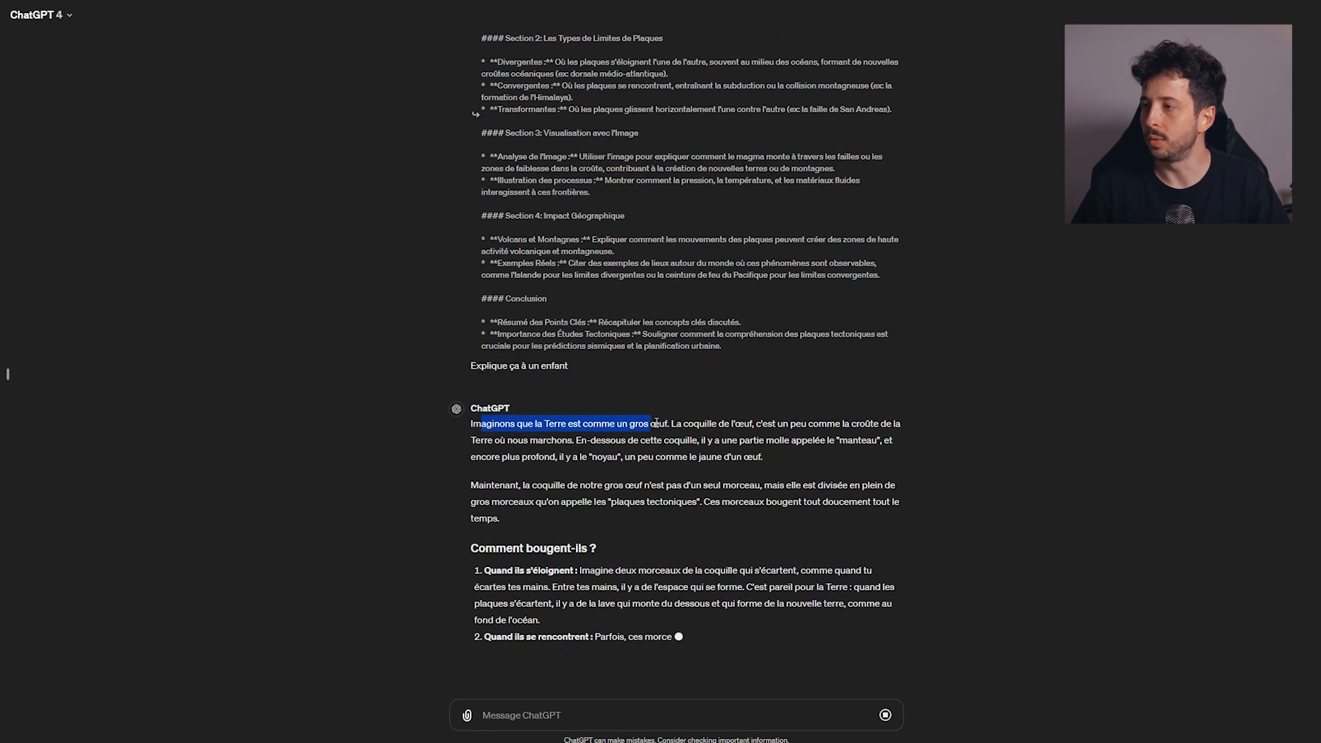
pyautogui.click(670, 423)
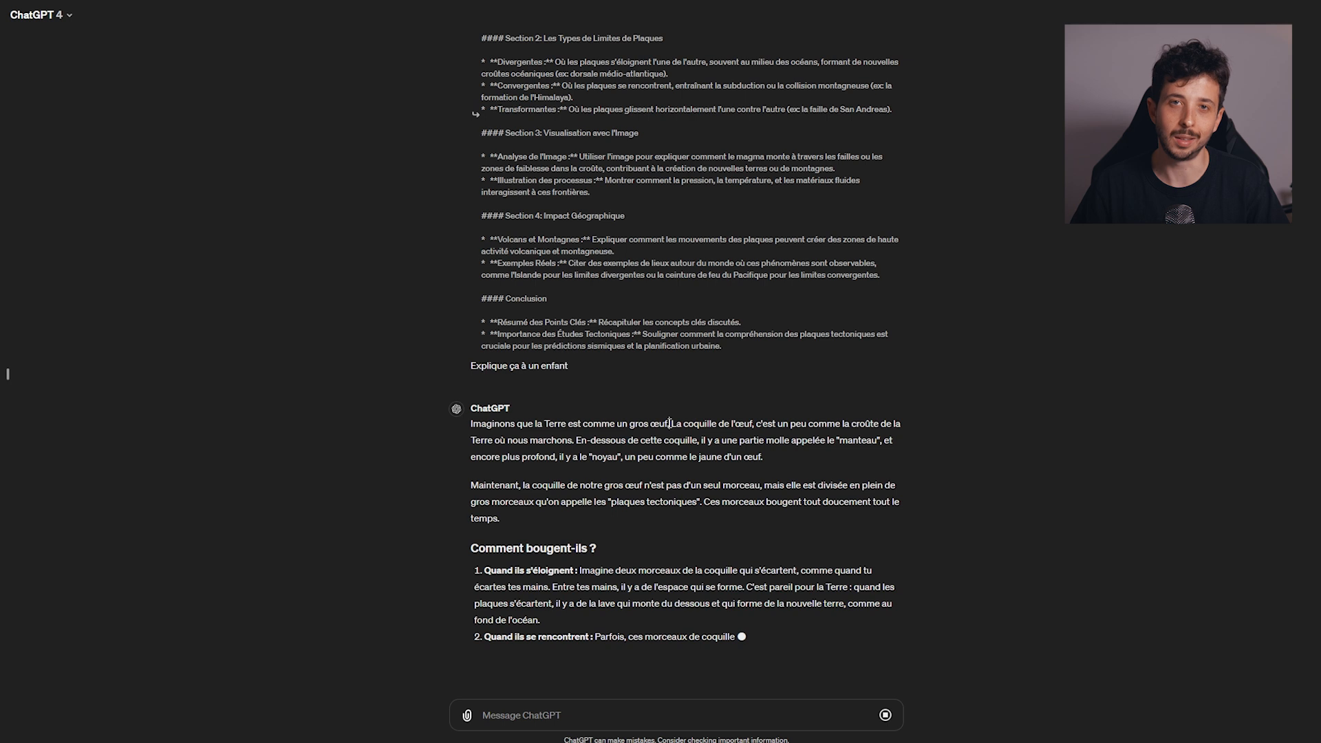
pyautogui.moveTo(665, 424); pyautogui.dragTo(803, 391)
pyautogui.click(717, 439)
# - Read through the rest of the child-level explanation, including the "Comment bougent-ils ?" list and the closing section
pyautogui.moveTo(484, 474); pyautogui.dragTo(819, 474)
pyautogui.click(747, 529)
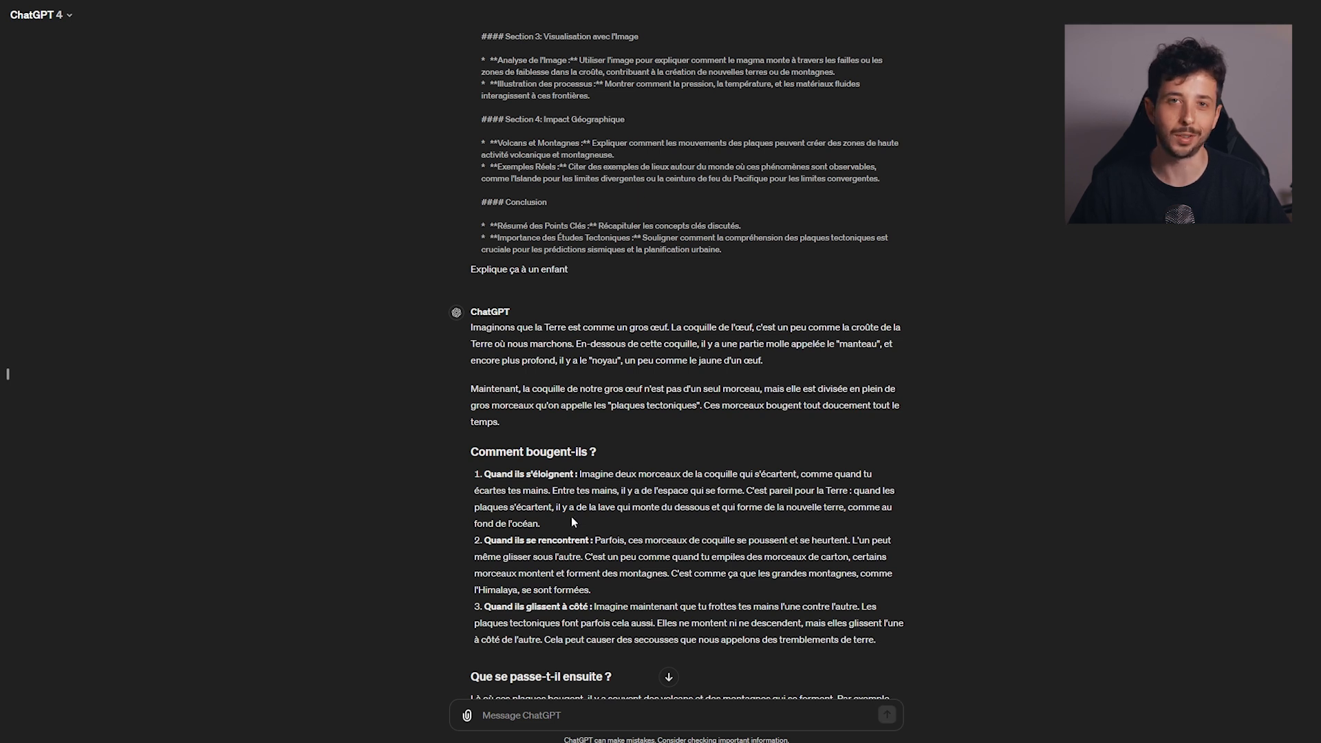
pyautogui.moveTo(471, 327); pyautogui.dragTo(847, 646)
pyautogui.click(1003, 577)
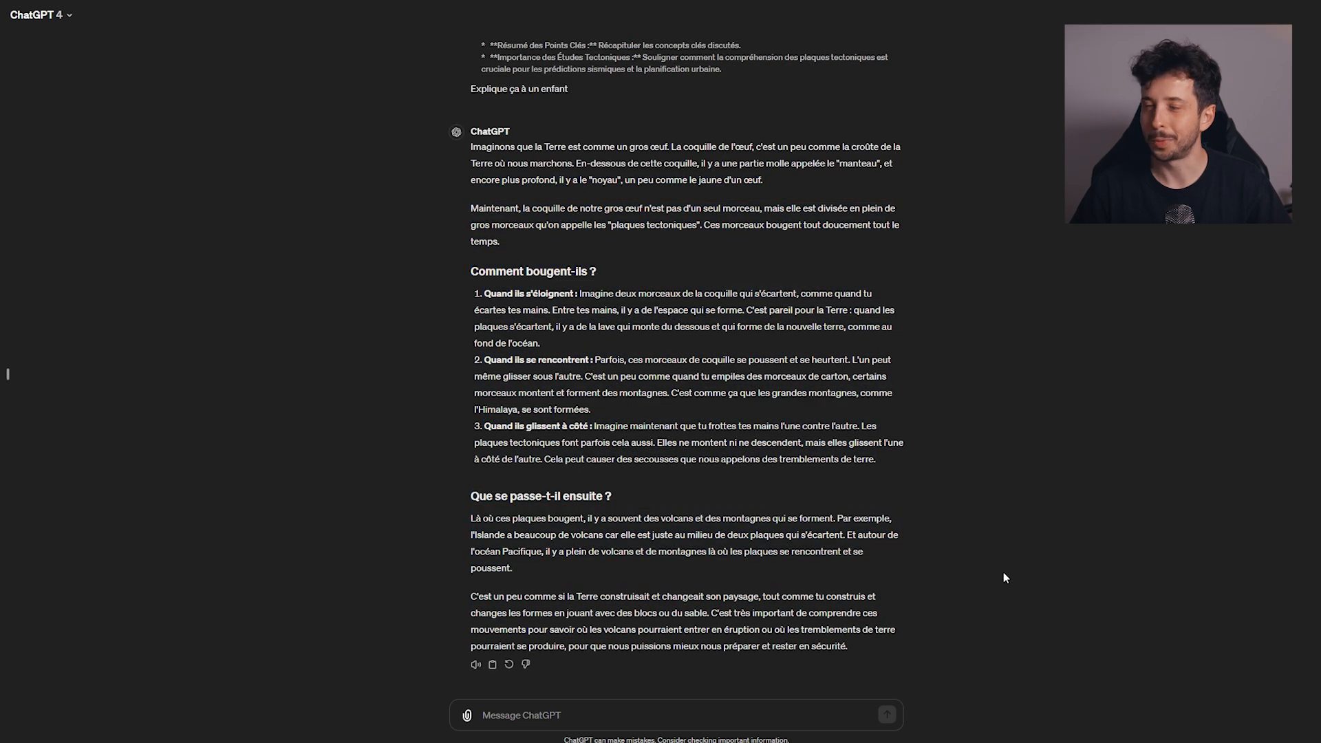